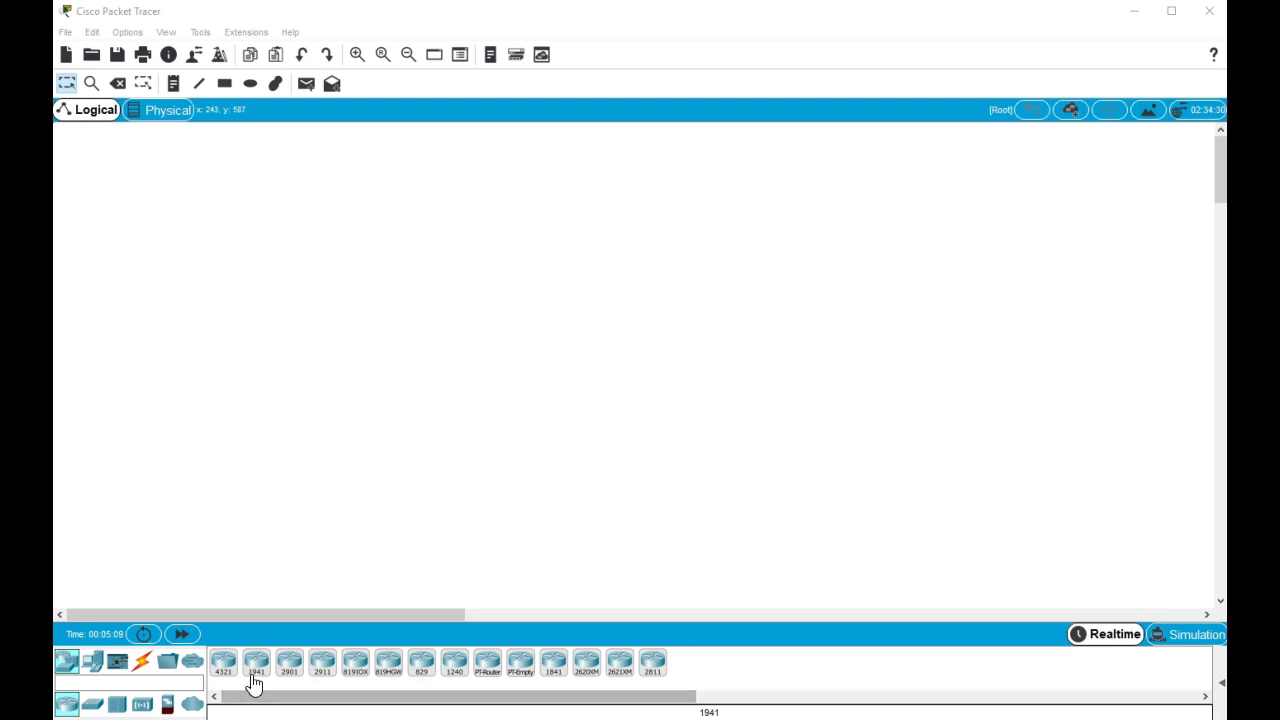
Place two 1841 routers side by side in the middle of the workspace
click(554, 665)
drag(556, 672, 518, 393)
click(477, 353)
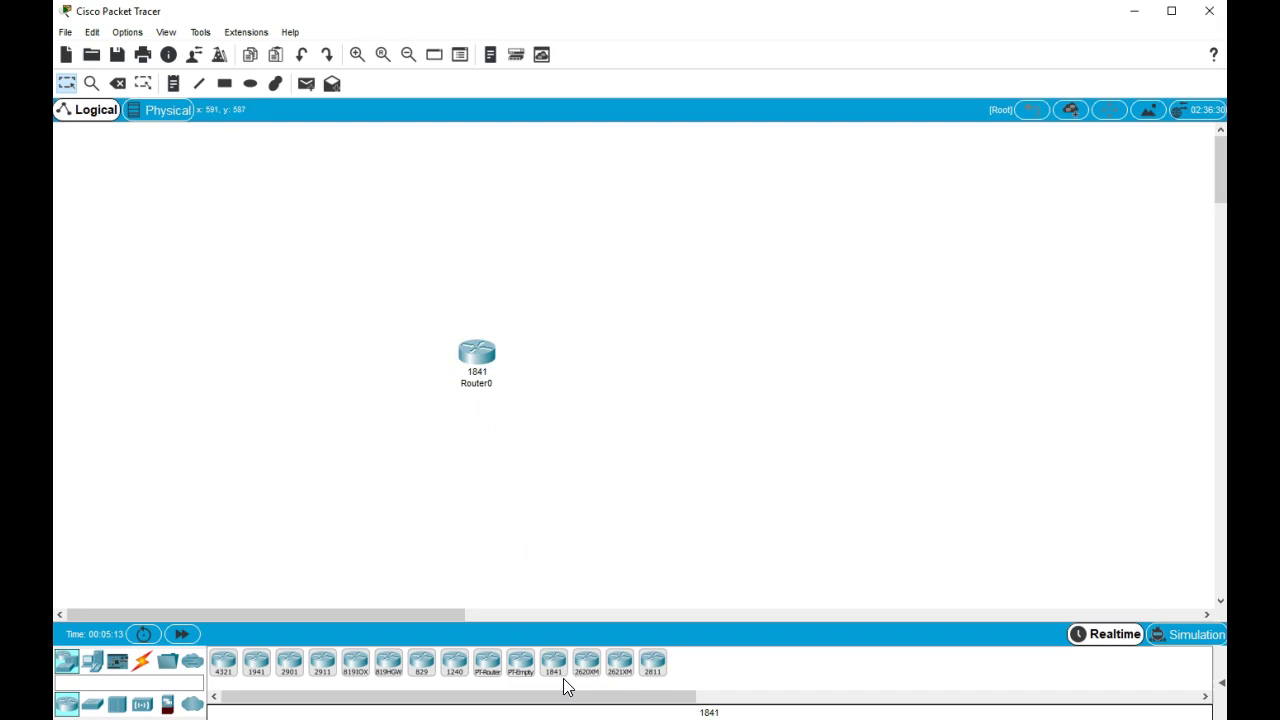
click(634, 362)
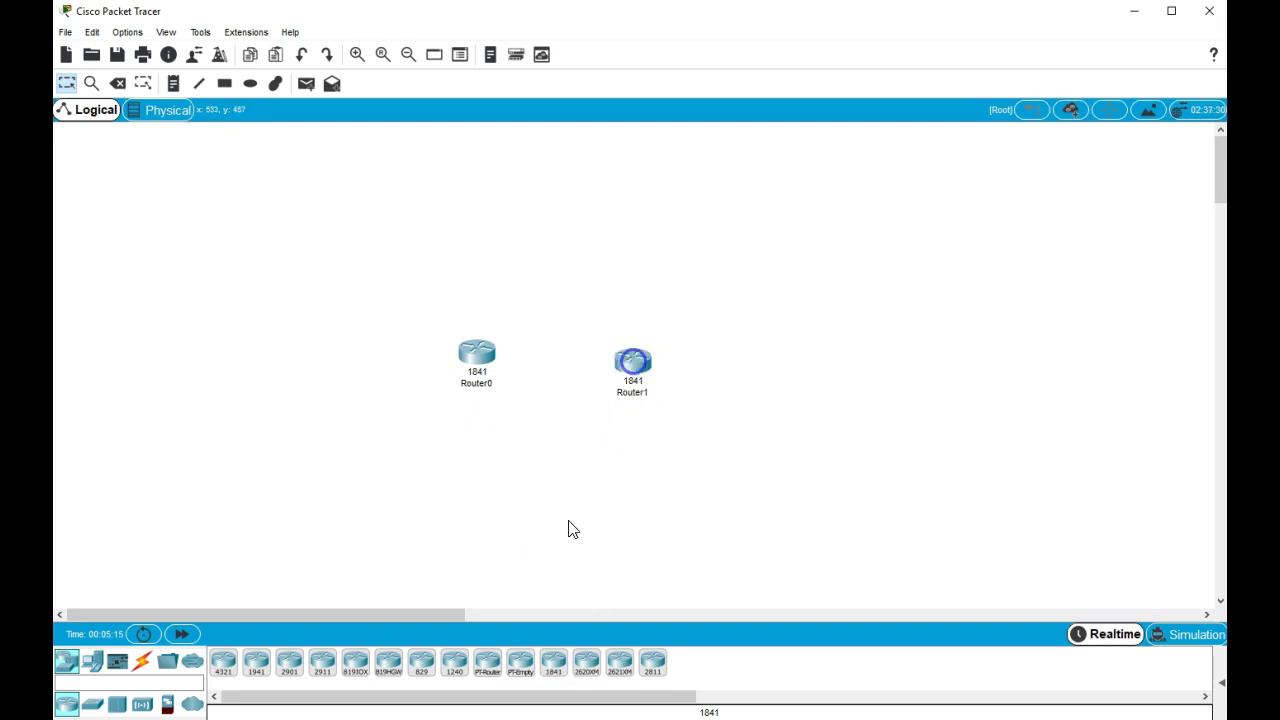
Place two 2960 switches, one on the outer side of each router
click(93, 707)
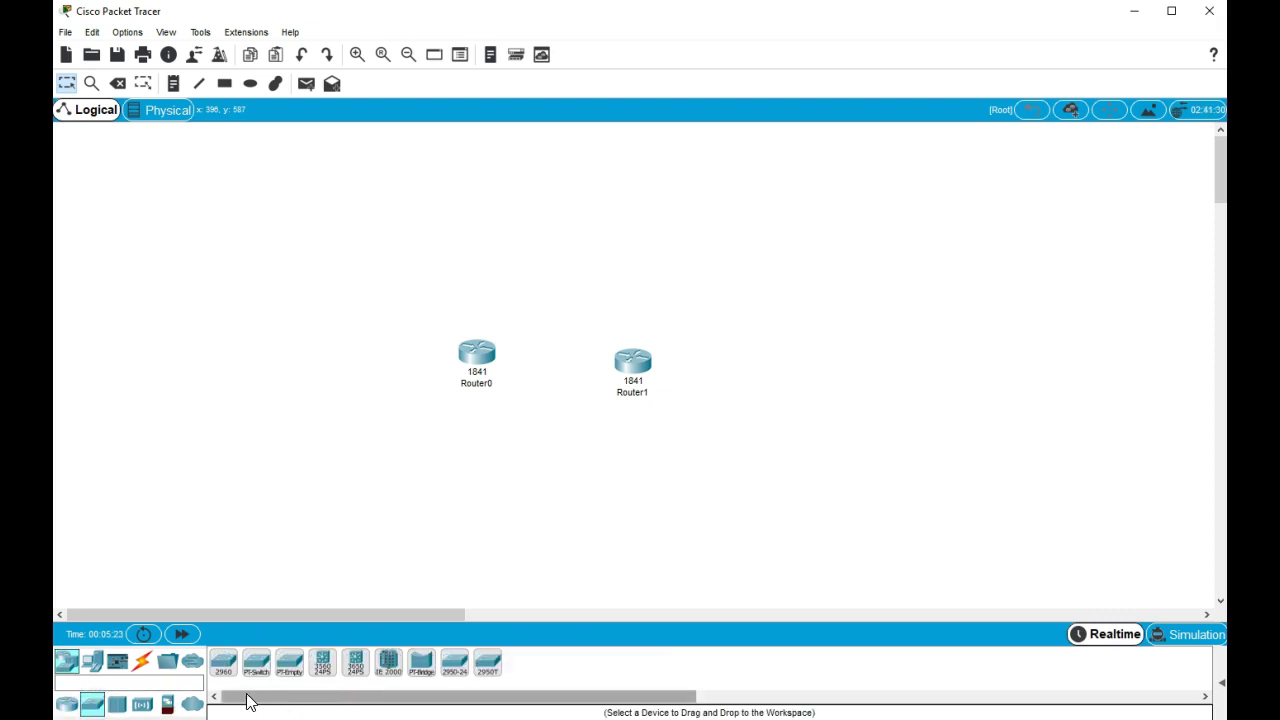
drag(223, 666, 320, 395)
click(322, 370)
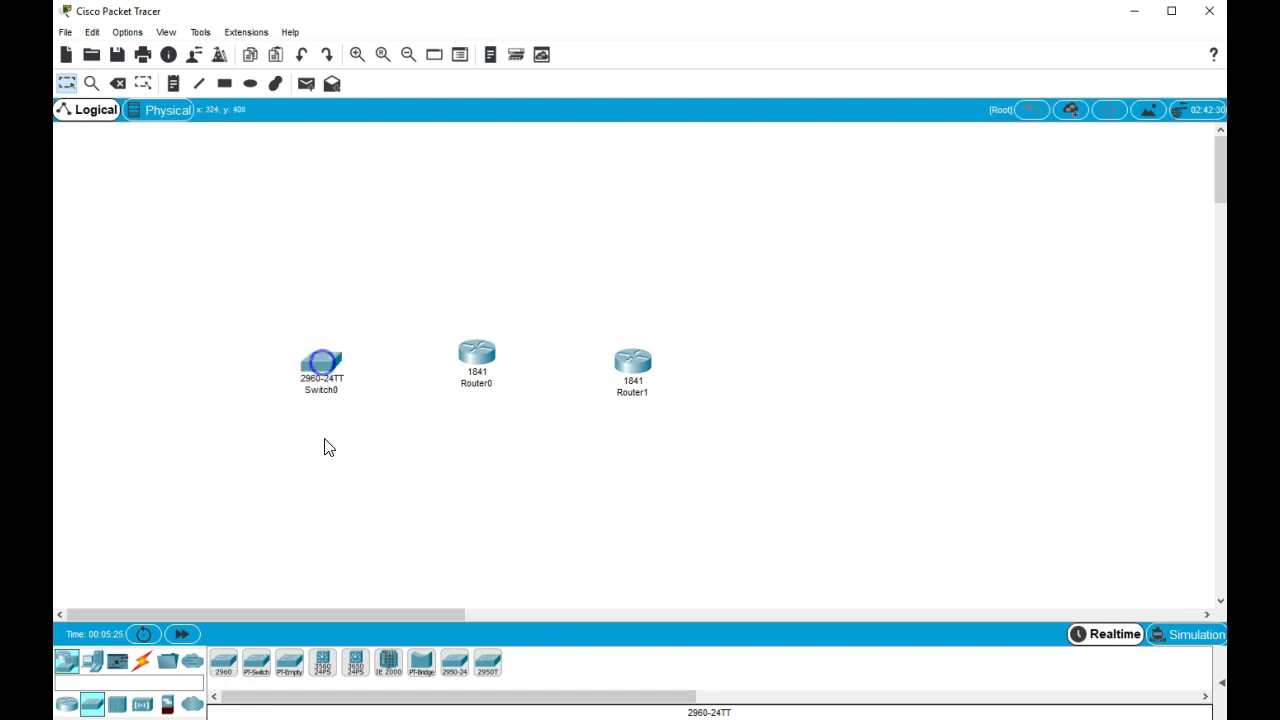
drag(223, 662, 761, 384)
click(785, 368)
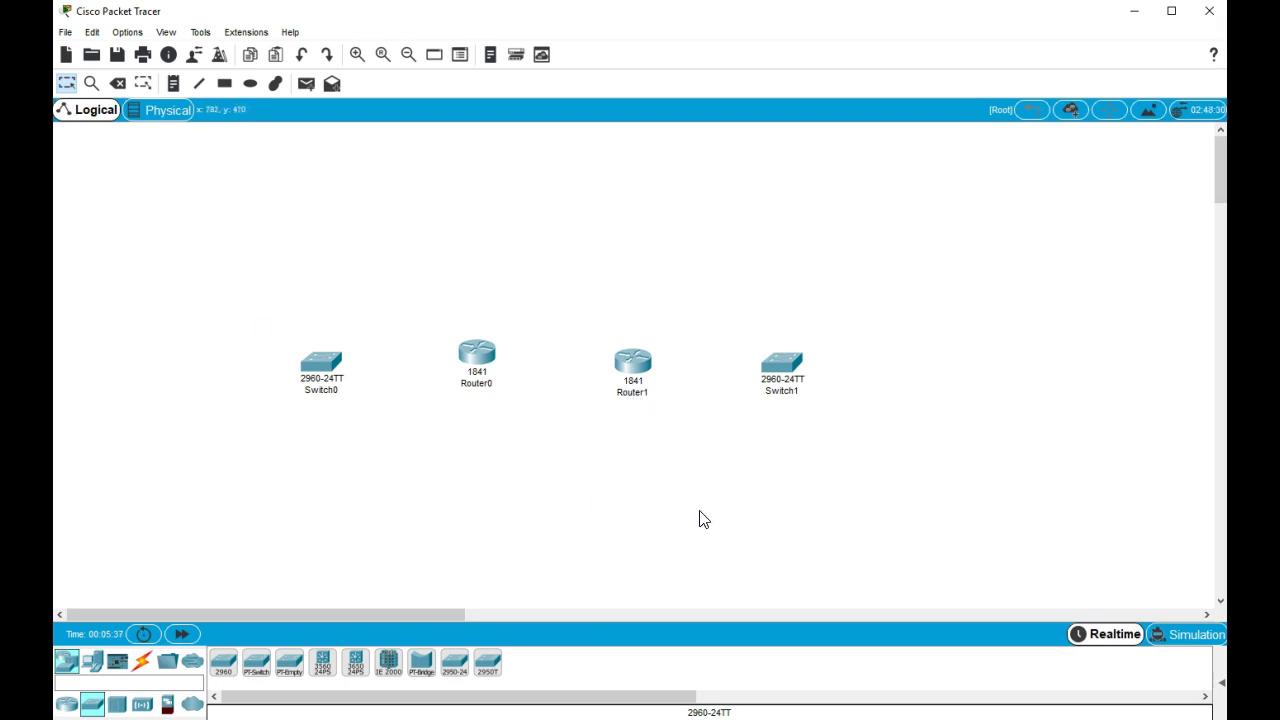
Place two AP-PT access points, one below and outward of each switch
click(142, 706)
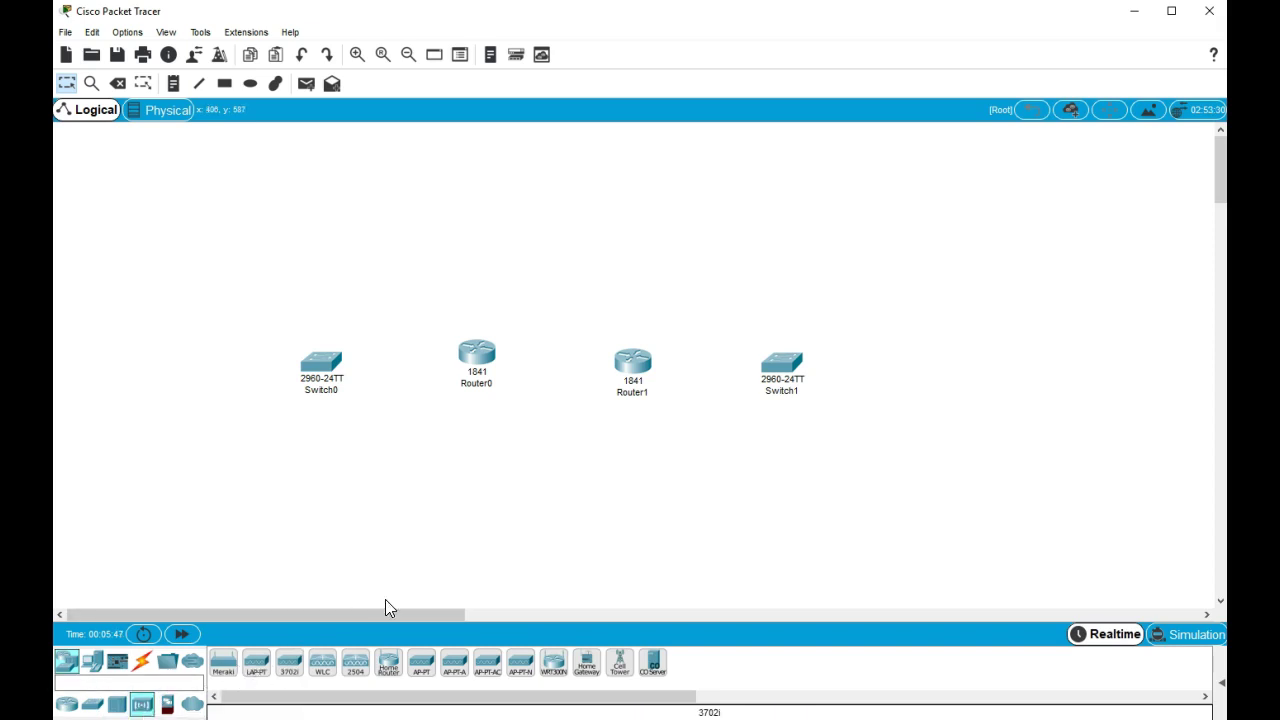
drag(426, 668, 402, 578)
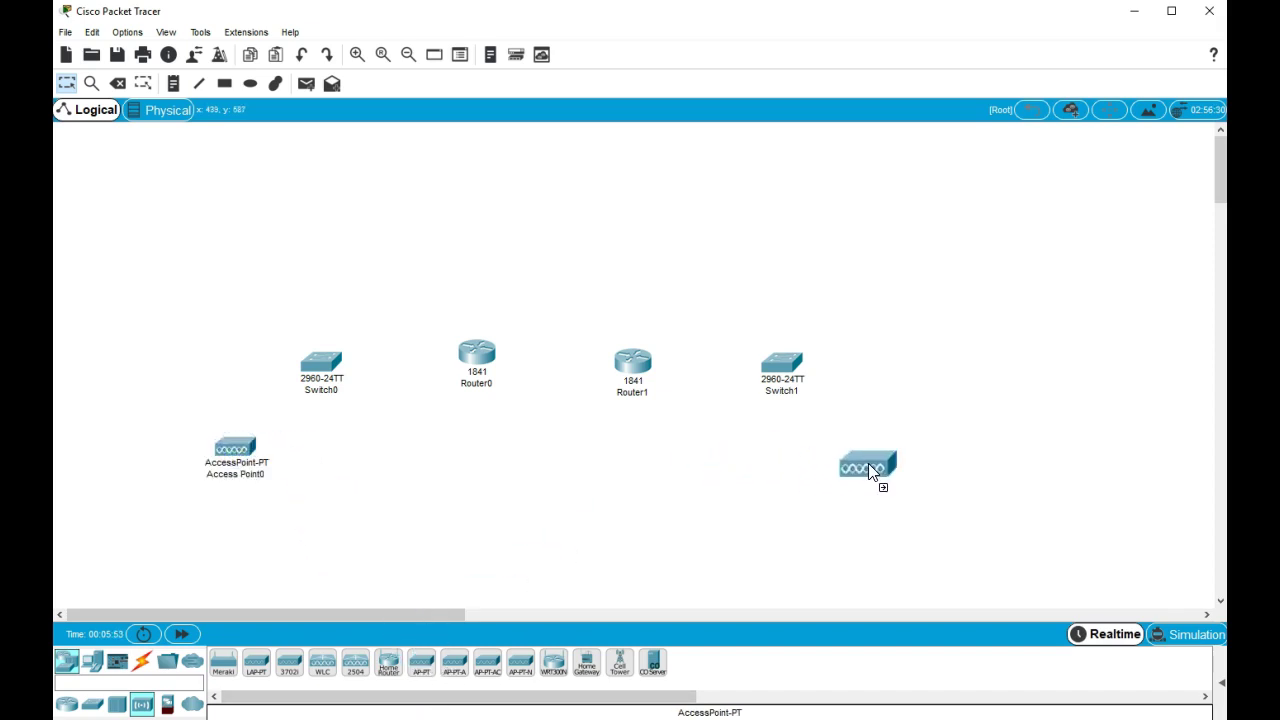
drag(874, 455, 874, 456)
Place two servers, one at each outer end of the device row
click(90, 661)
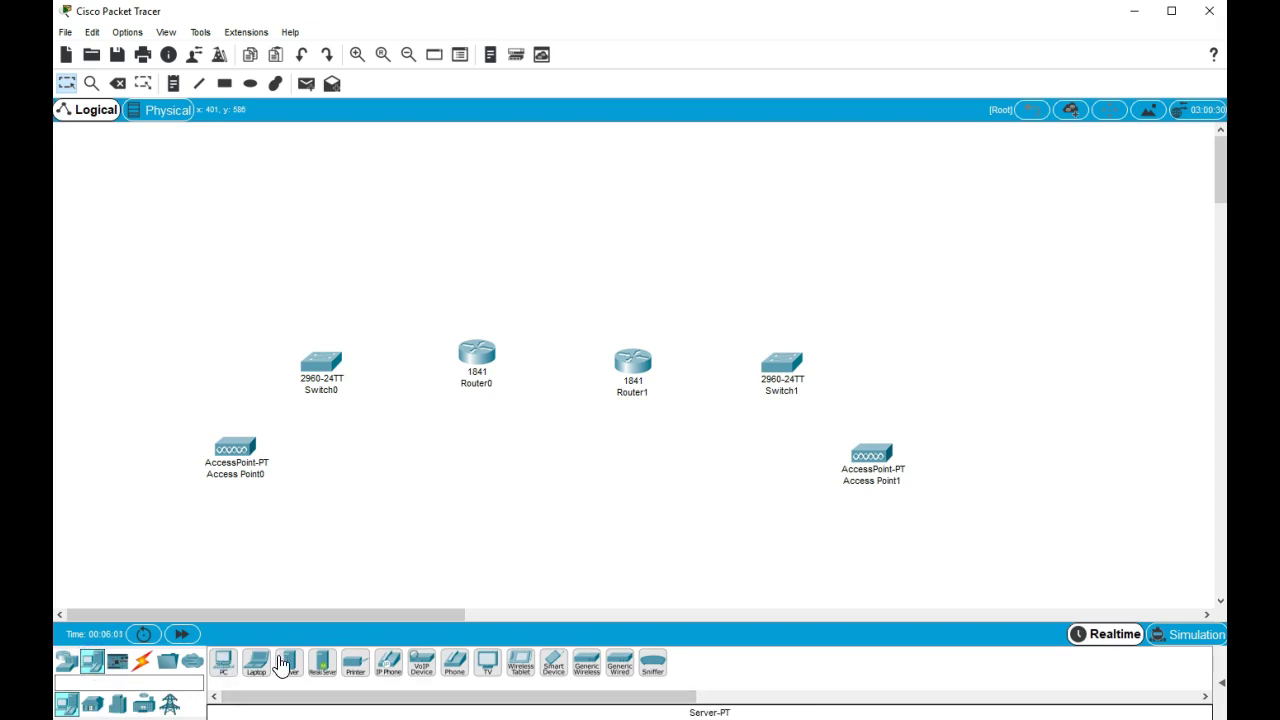
click(190, 350)
click(289, 662)
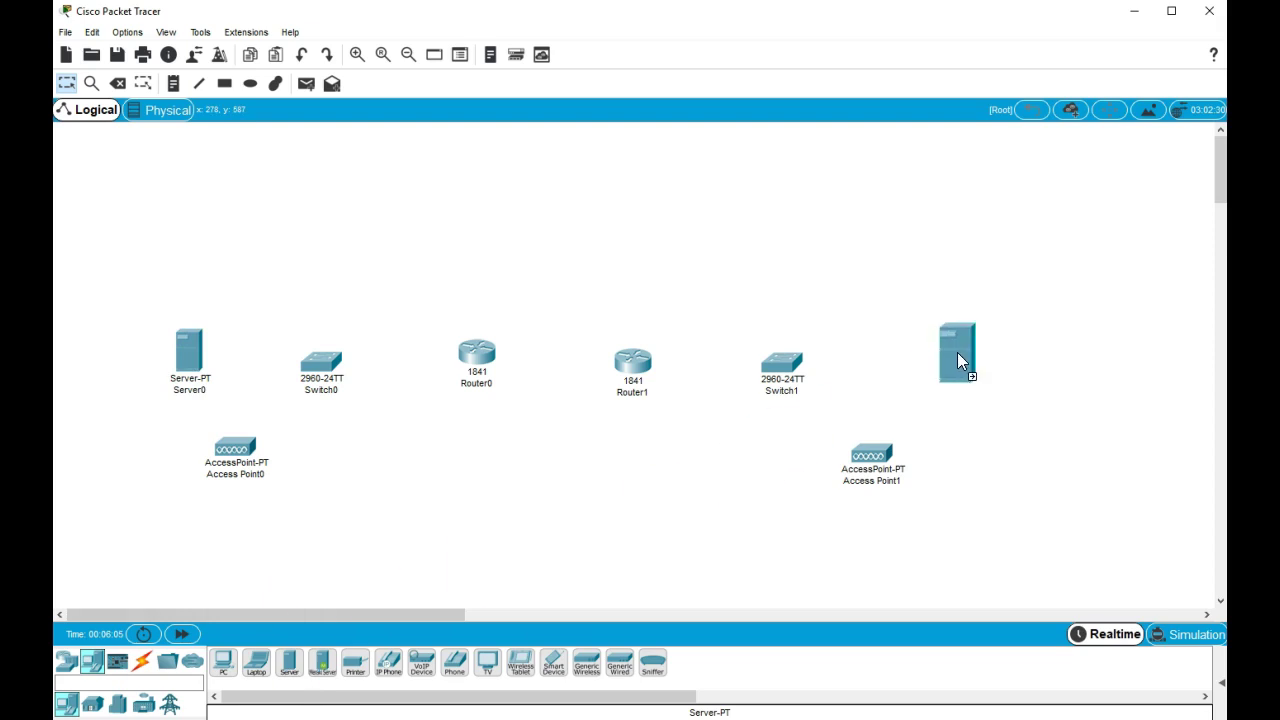
Place a PC above each switch, and a laptop and a printer near Access Point0
click(222, 662)
click(275, 269)
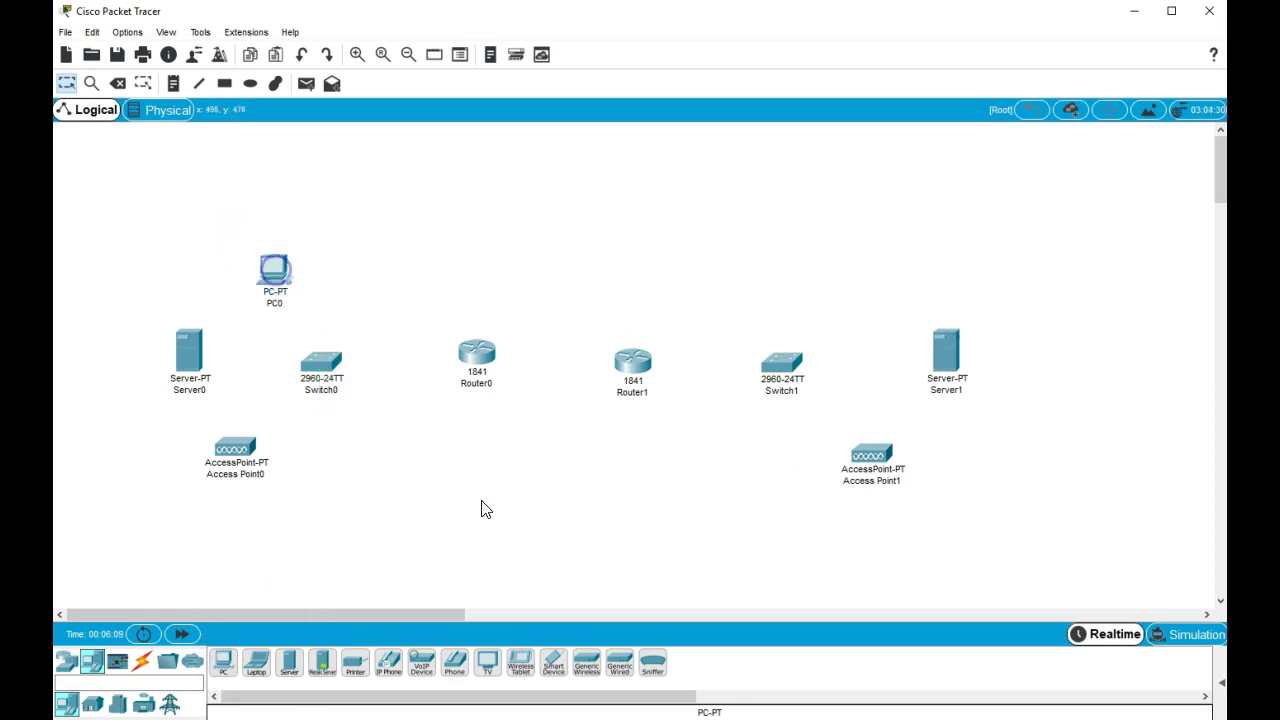
click(222, 662)
click(801, 277)
click(260, 672)
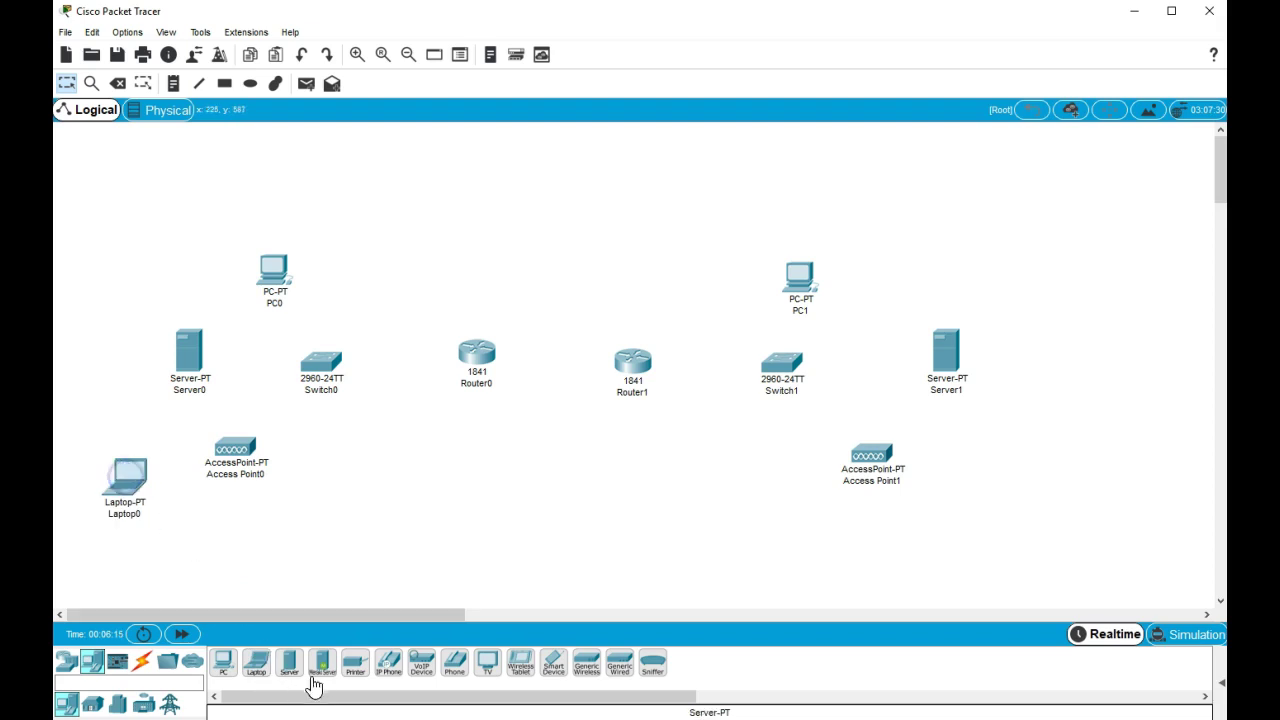
click(218, 527)
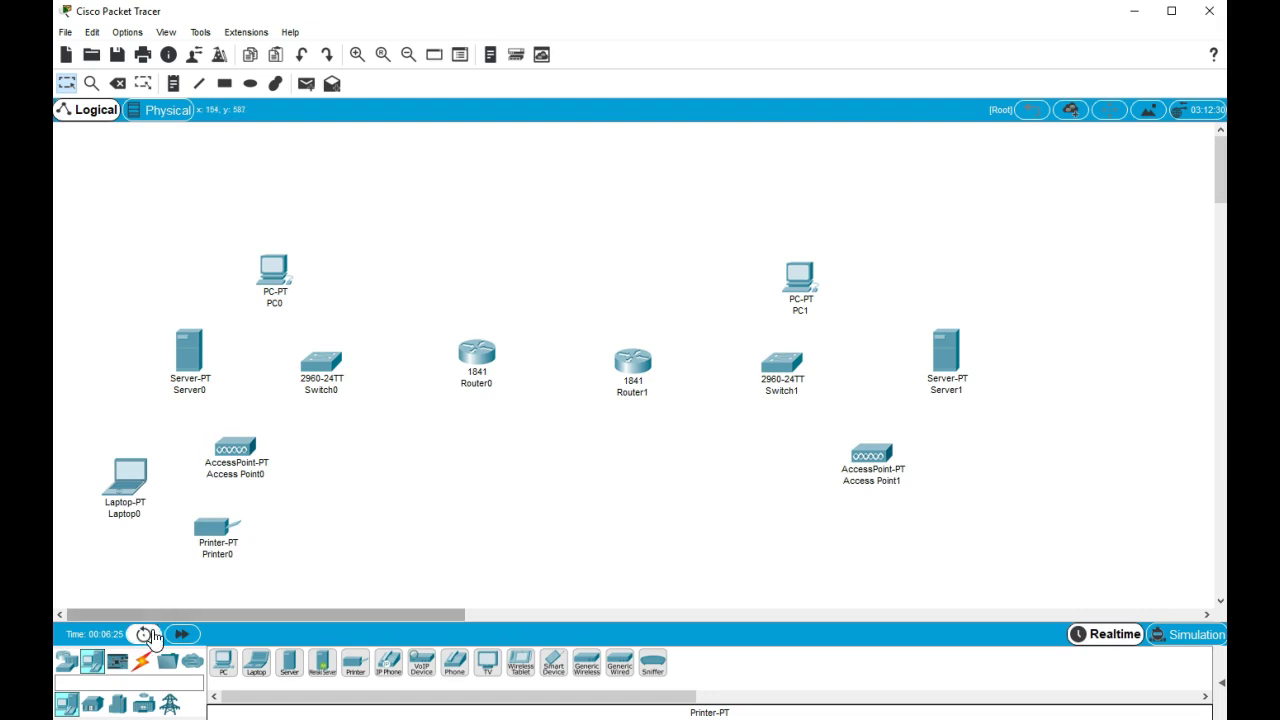
Connect Server0 and PC0 to Switch0 using the automatic connection type
click(143, 664)
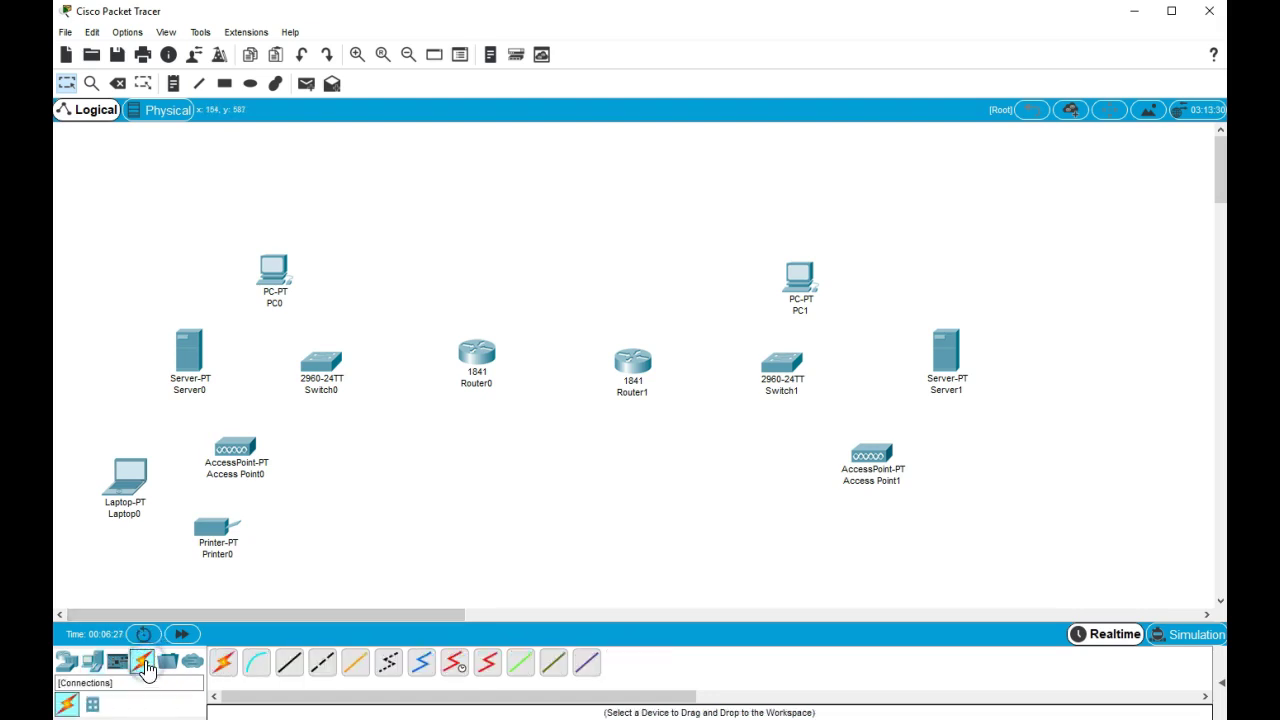
click(223, 664)
click(180, 355)
click(316, 364)
click(223, 662)
click(272, 272)
click(310, 367)
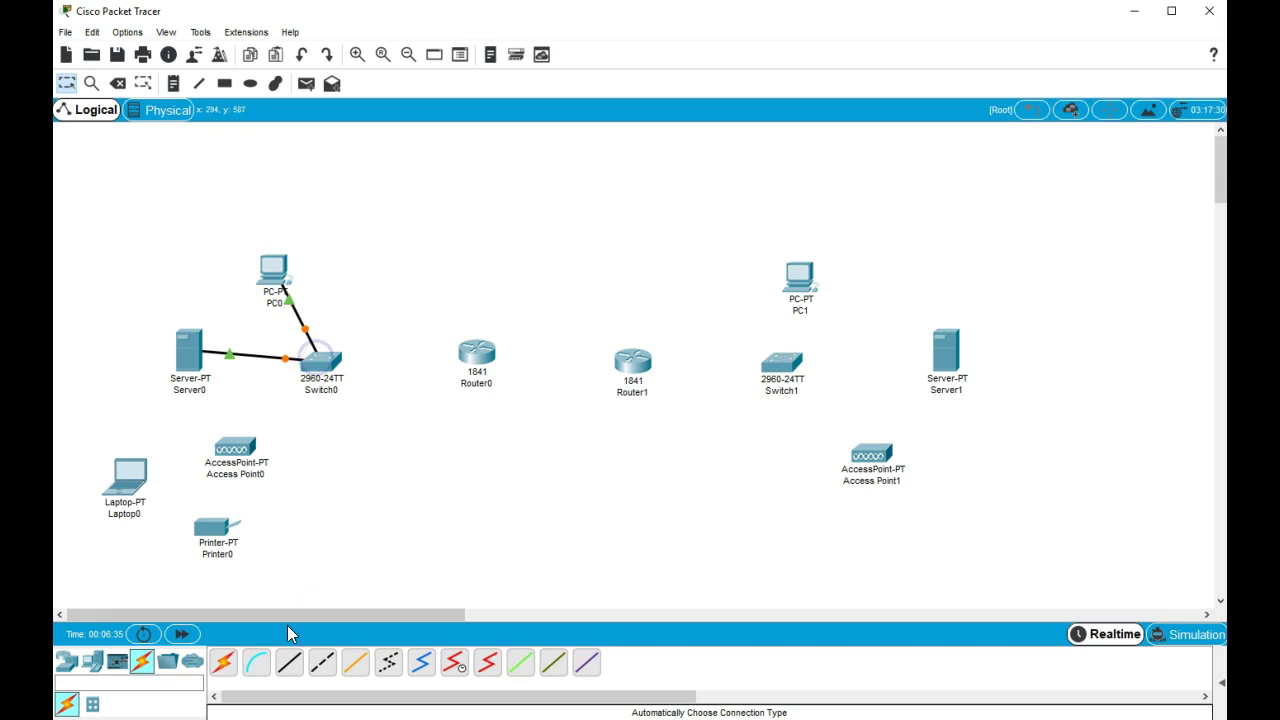
Link Switch0, Router0, Router1 and Switch1 in a chain using the automatic connection type
click(318, 364)
click(476, 352)
click(224, 662)
click(478, 352)
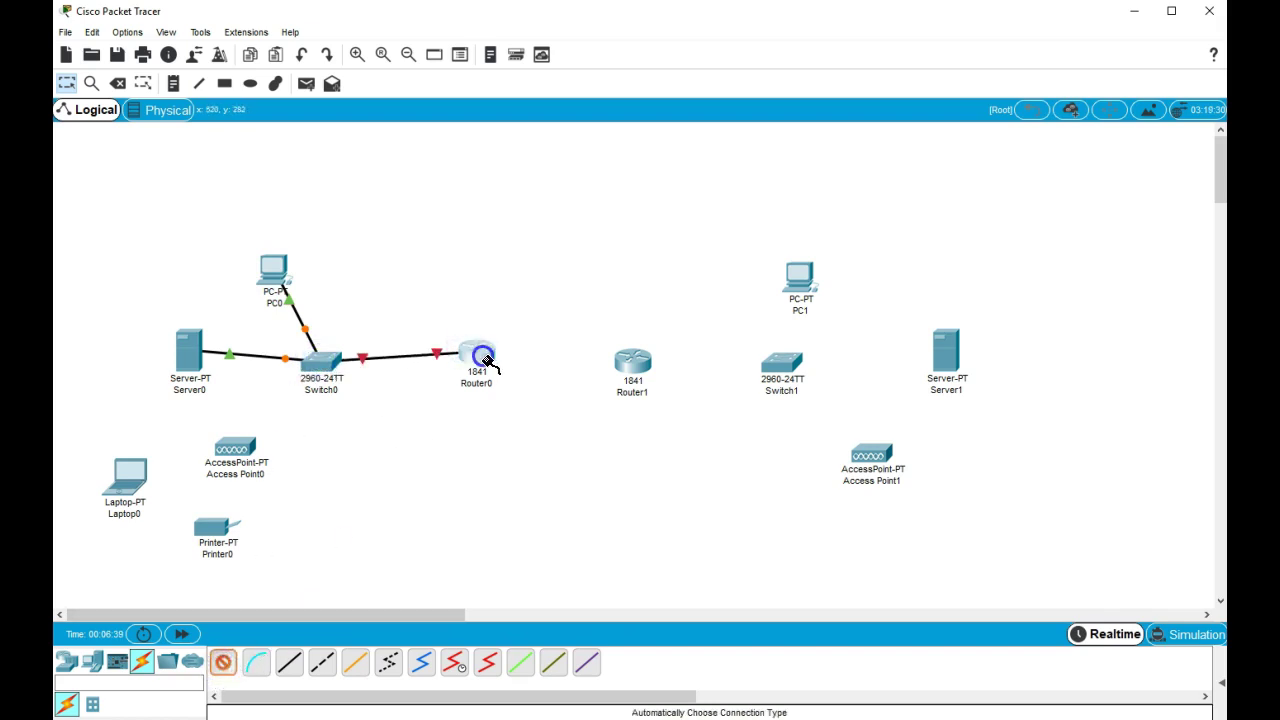
click(632, 362)
click(222, 662)
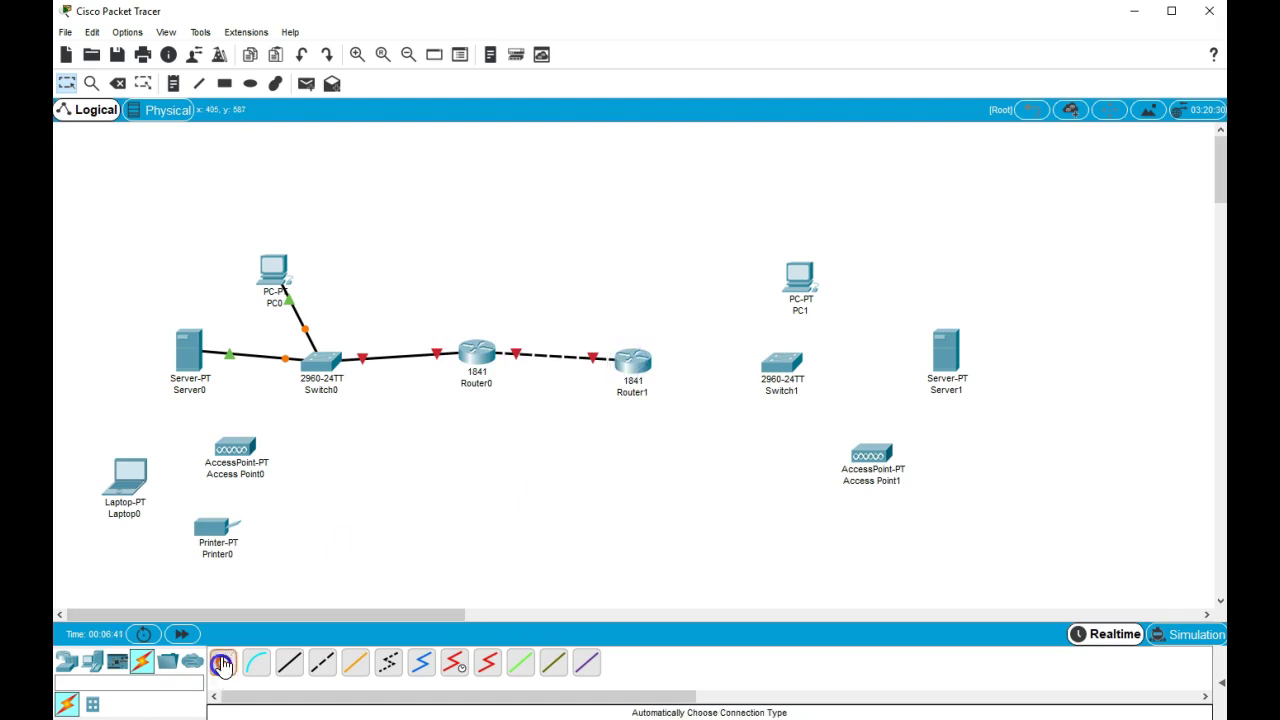
click(633, 361)
click(781, 362)
Connect Switch1 to Server1 and PC1 using the automatic connection type
click(222, 662)
click(779, 362)
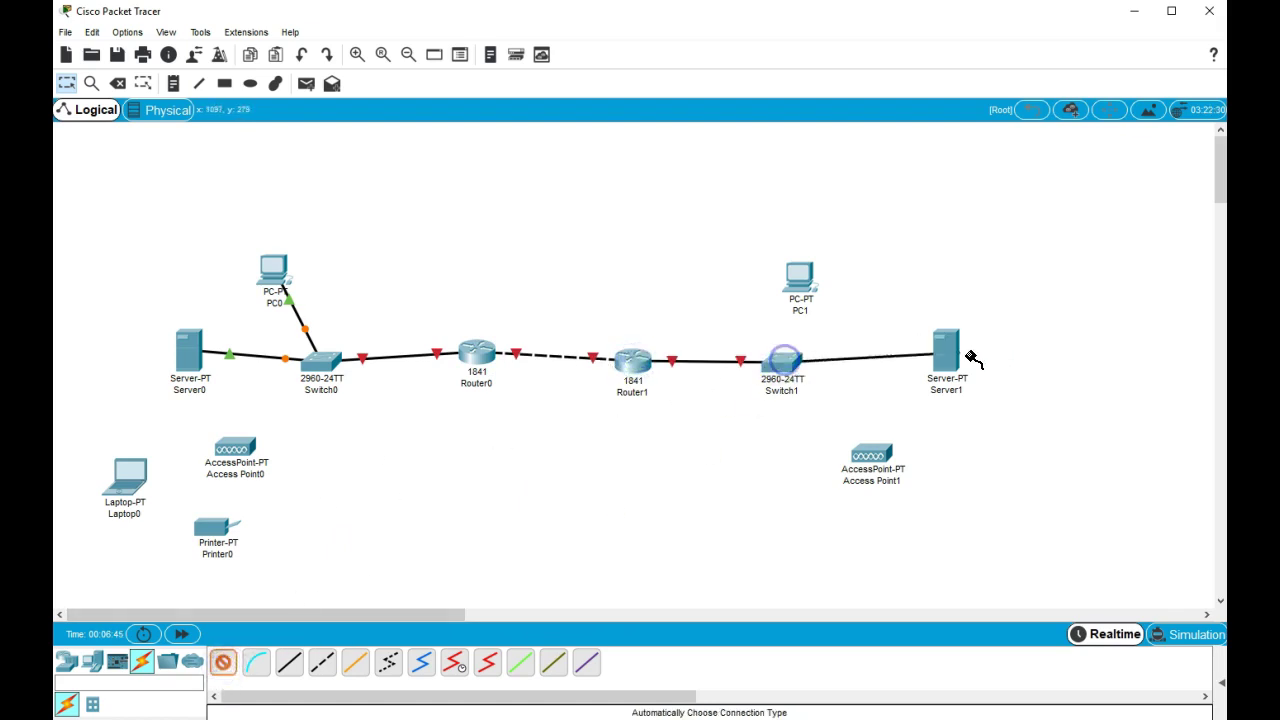
click(945, 348)
click(222, 662)
click(781, 362)
click(800, 280)
Connect Access Point0 to Switch0 and Access Point1 to Switch1 using the automatic connection type
click(222, 662)
click(240, 446)
click(321, 362)
click(222, 662)
click(781, 362)
click(870, 452)
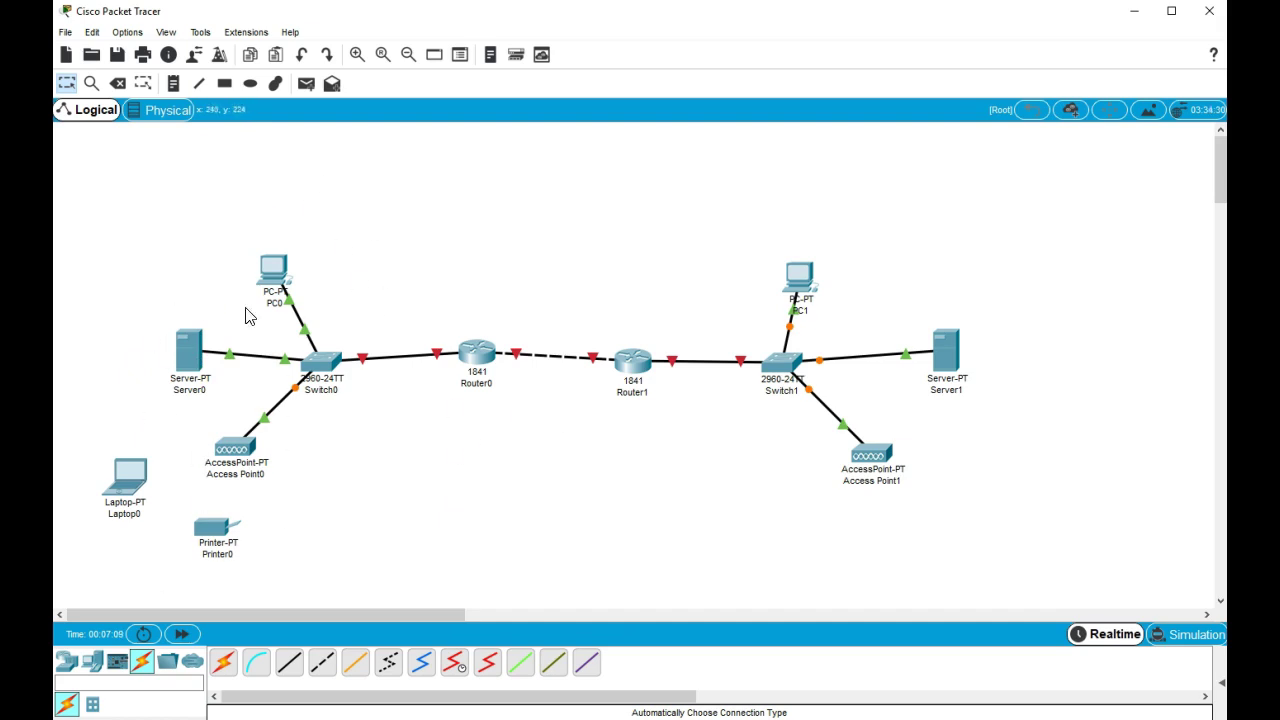
Set Server0's static IPv4 gateway to 192.168.1.1 and its DNS server to 192.168.1.2
click(192, 360)
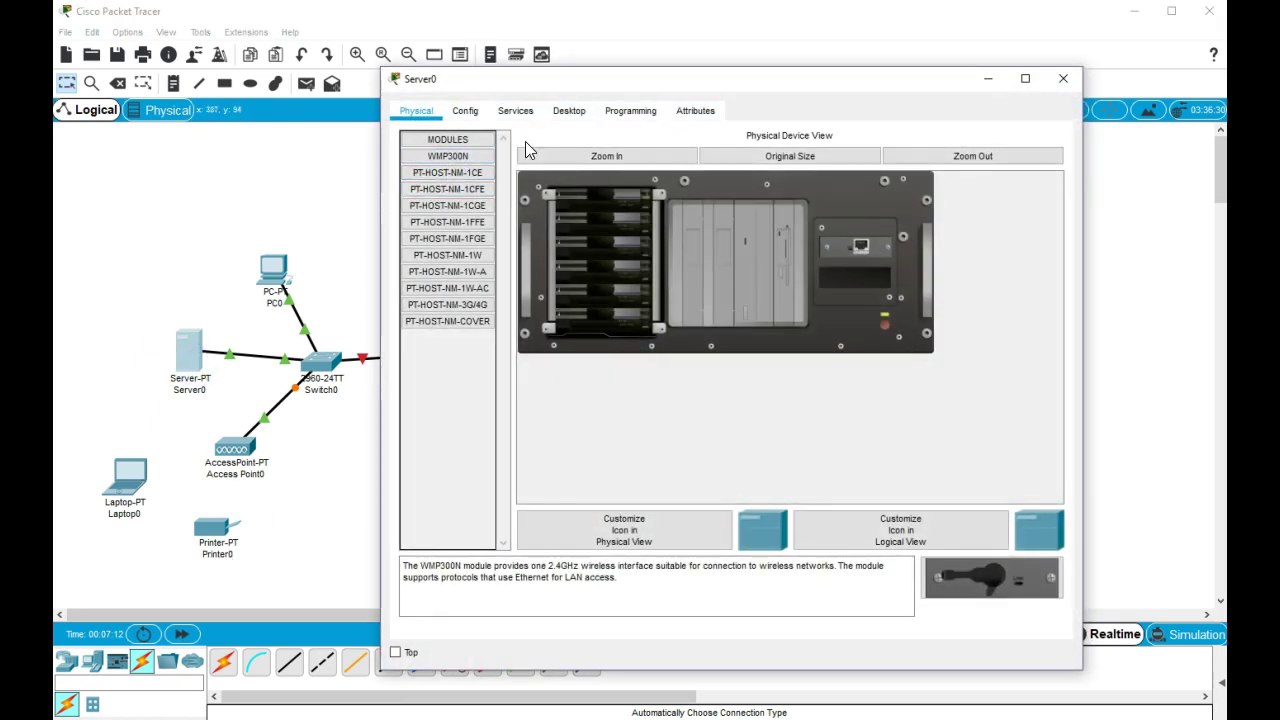
click(465, 111)
click(451, 158)
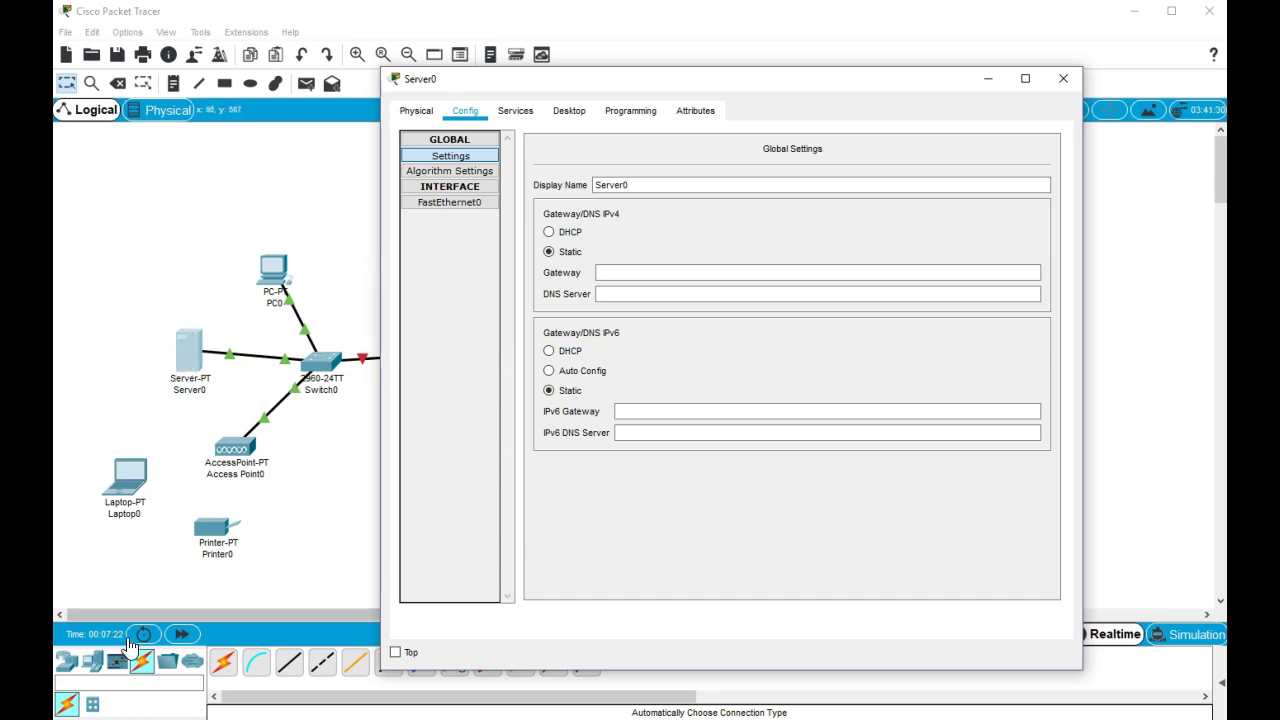
click(600, 272)
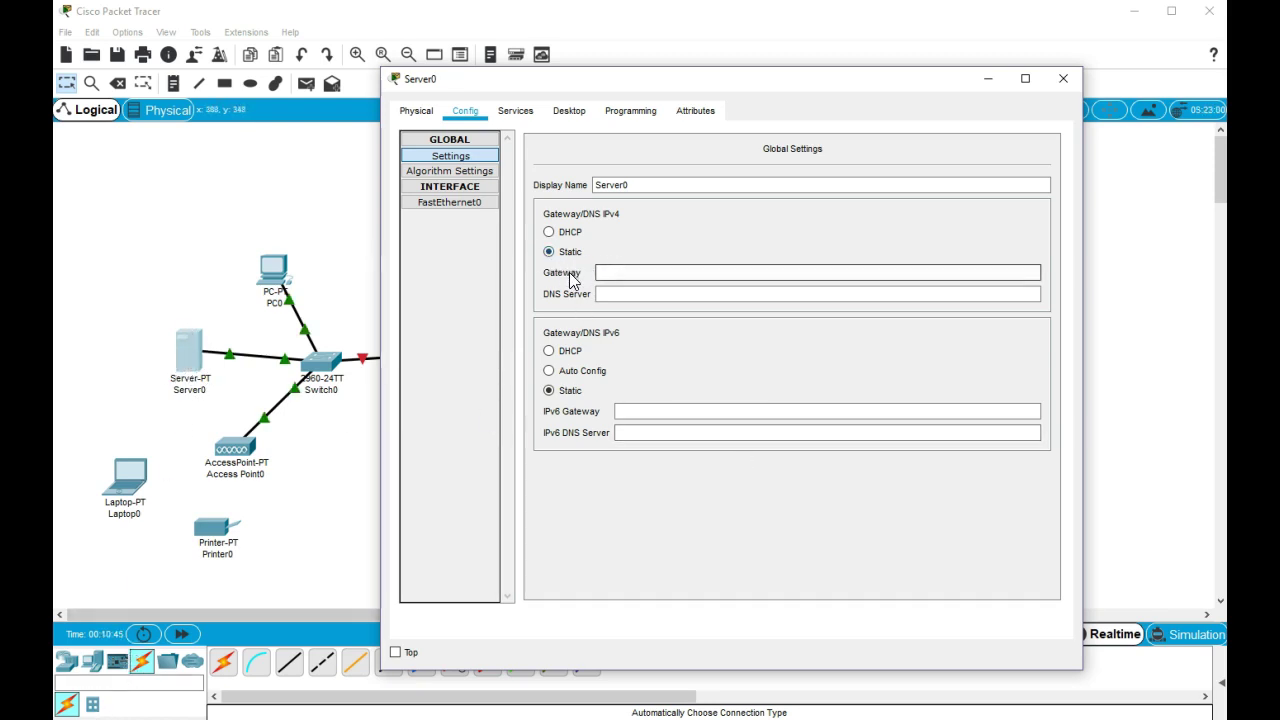
click(630, 272)
drag(676, 81, 982, 65)
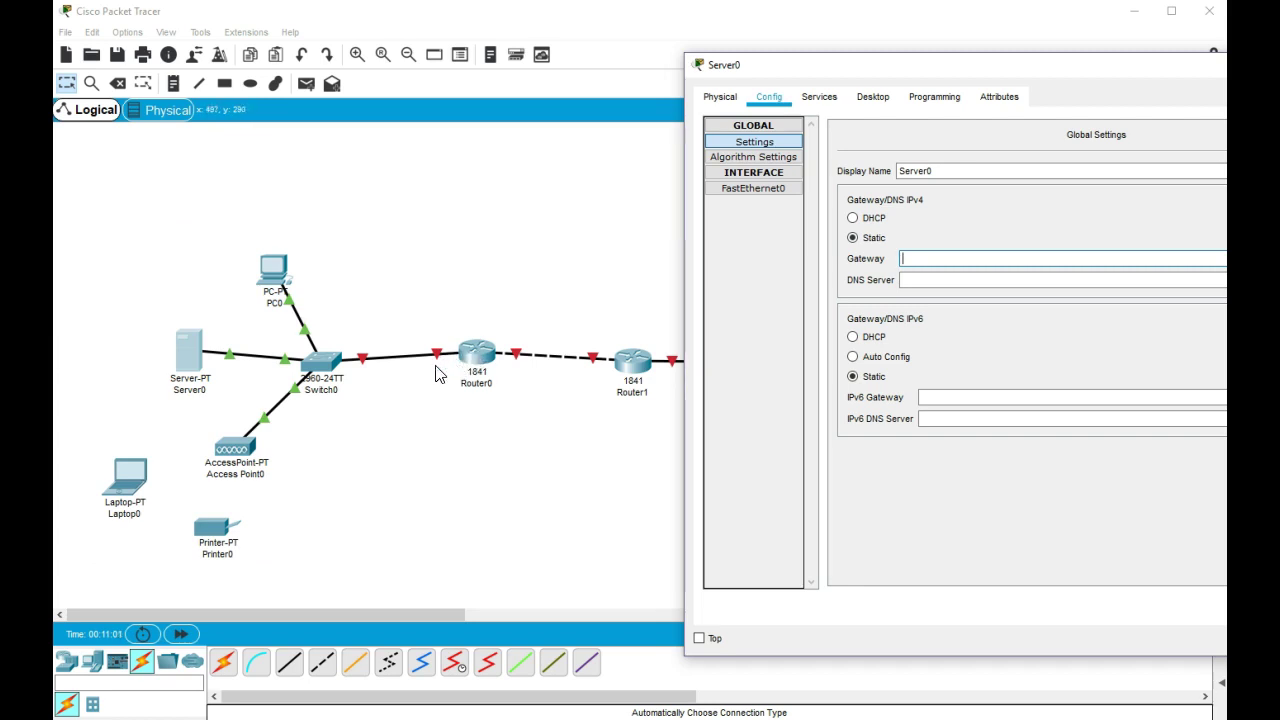
drag(889, 64, 635, 54)
text(192.1)
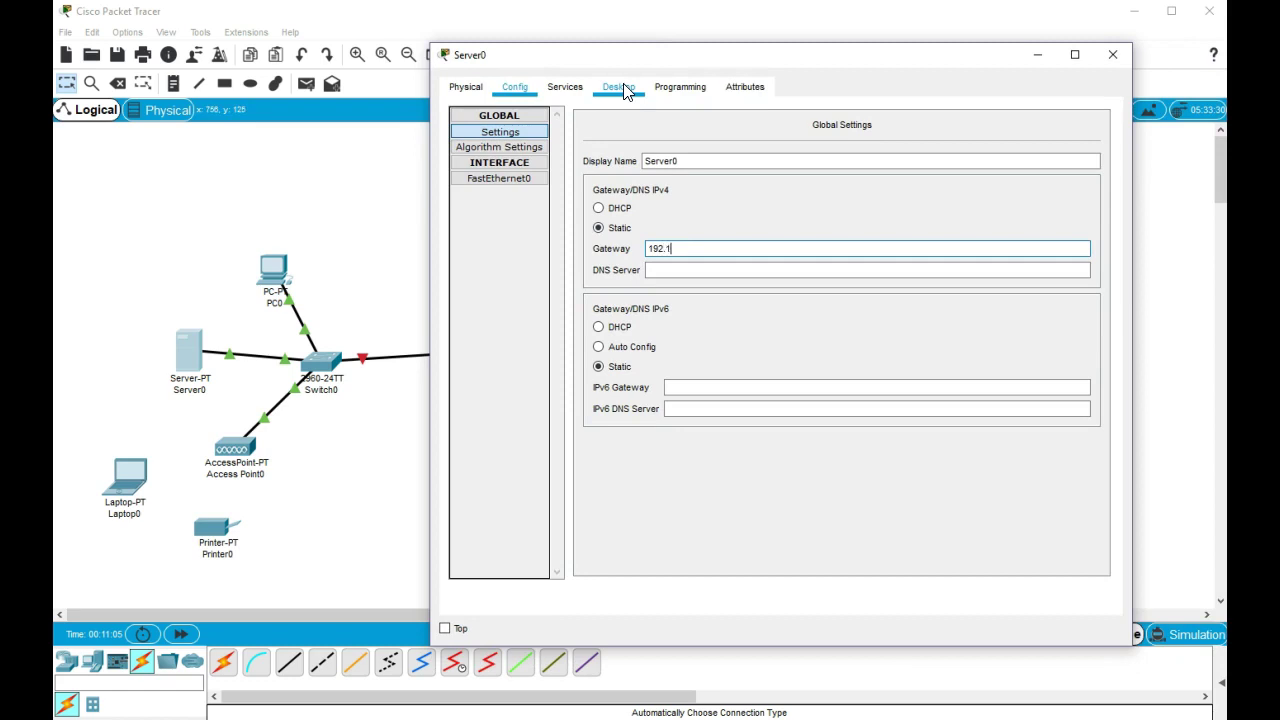
text(68.0)
key(Tab)
text(192)
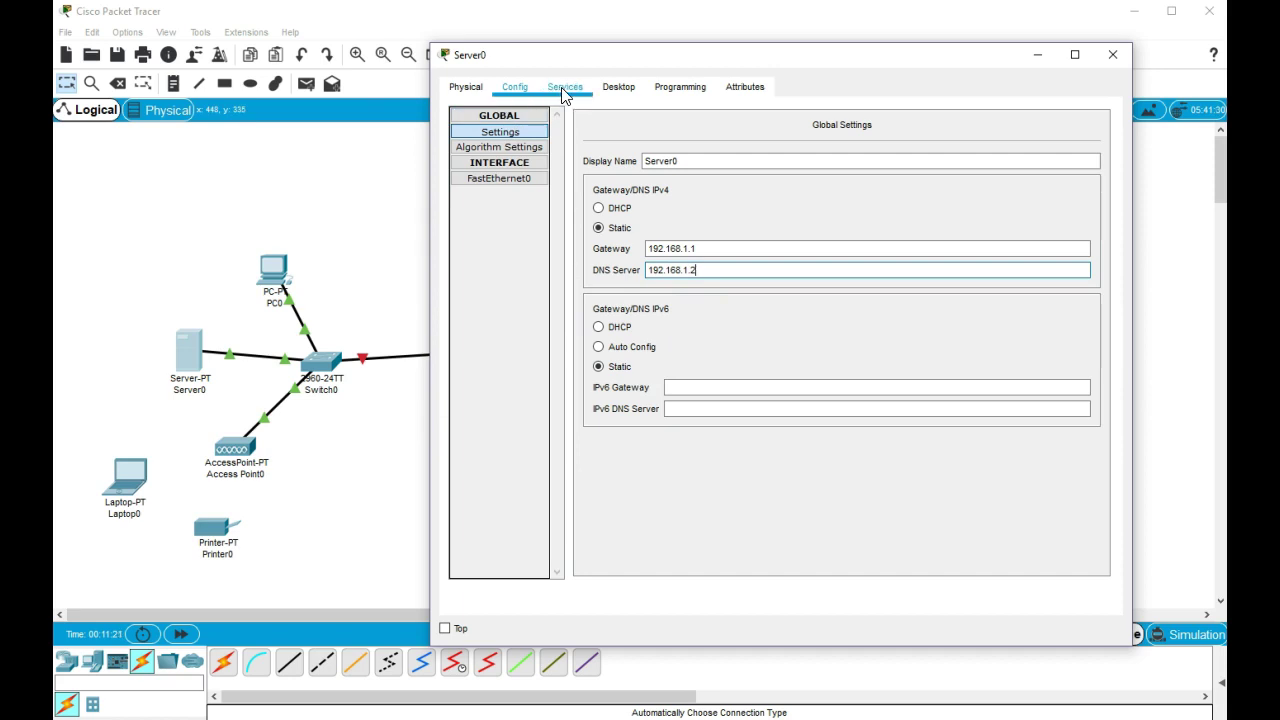
Assign Server0's FastEthernet0 interface the static IP address 192.168.1.2 with subnet mask 255.255.255.0
click(500, 178)
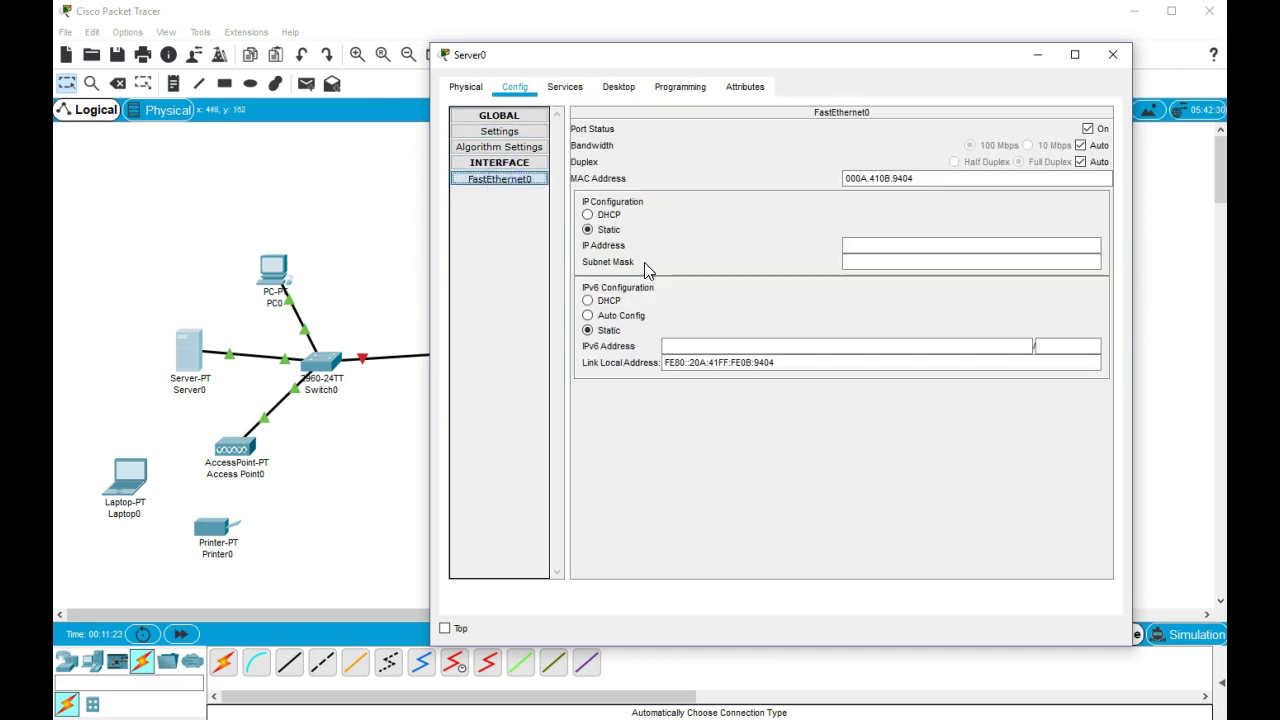
click(892, 250)
text(119)
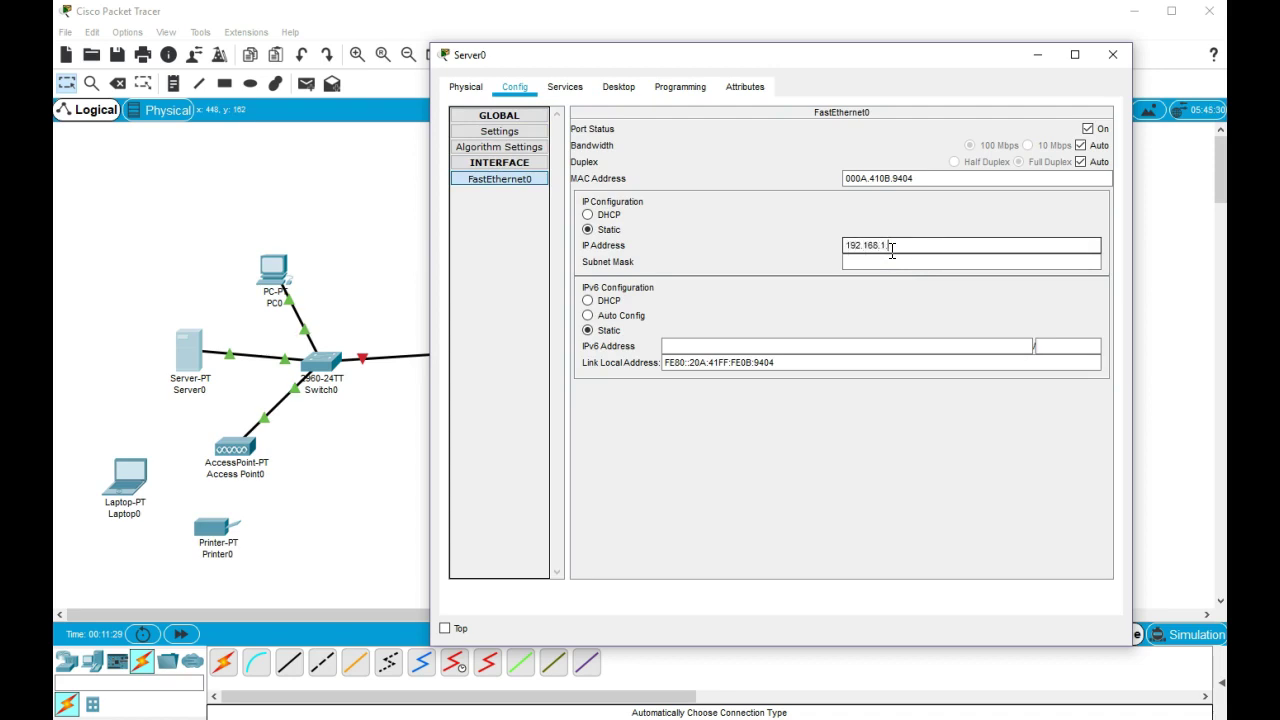
key(Tab)
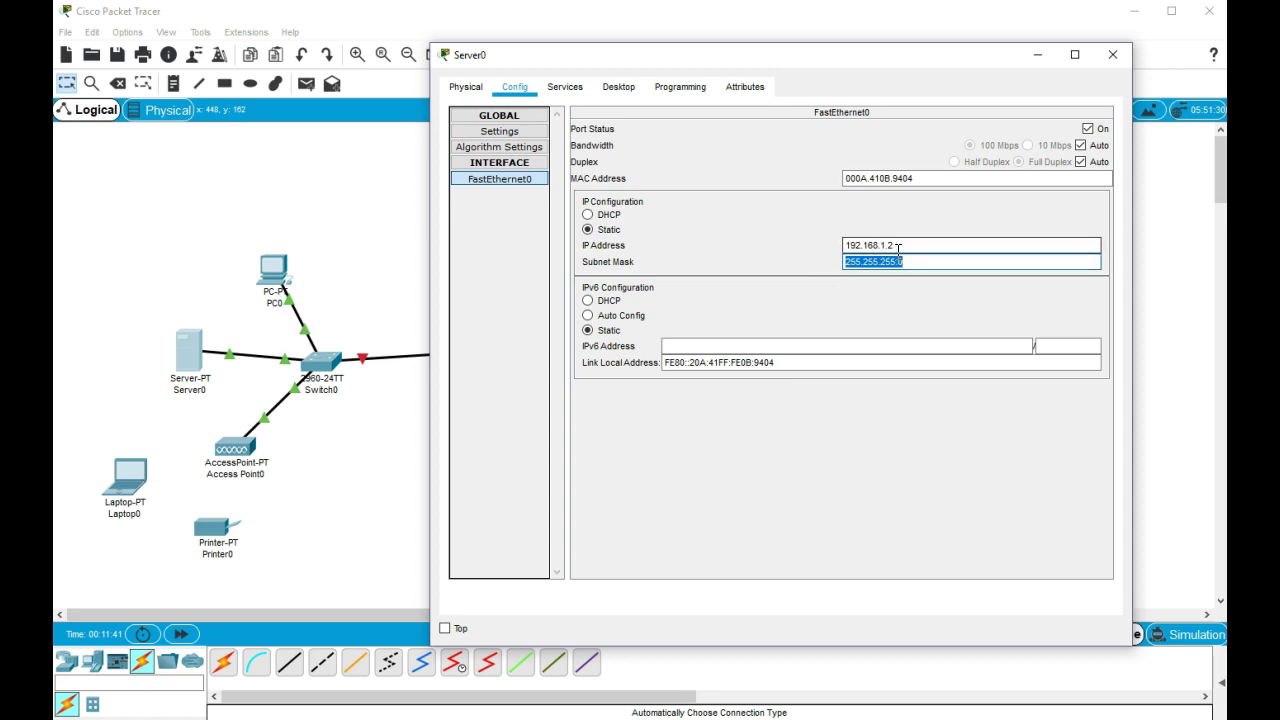
Turn on Server0's DHCP service and set serverPool's default gateway to 192.168.1.1 and DNS server to 192.168.1.2
click(565, 87)
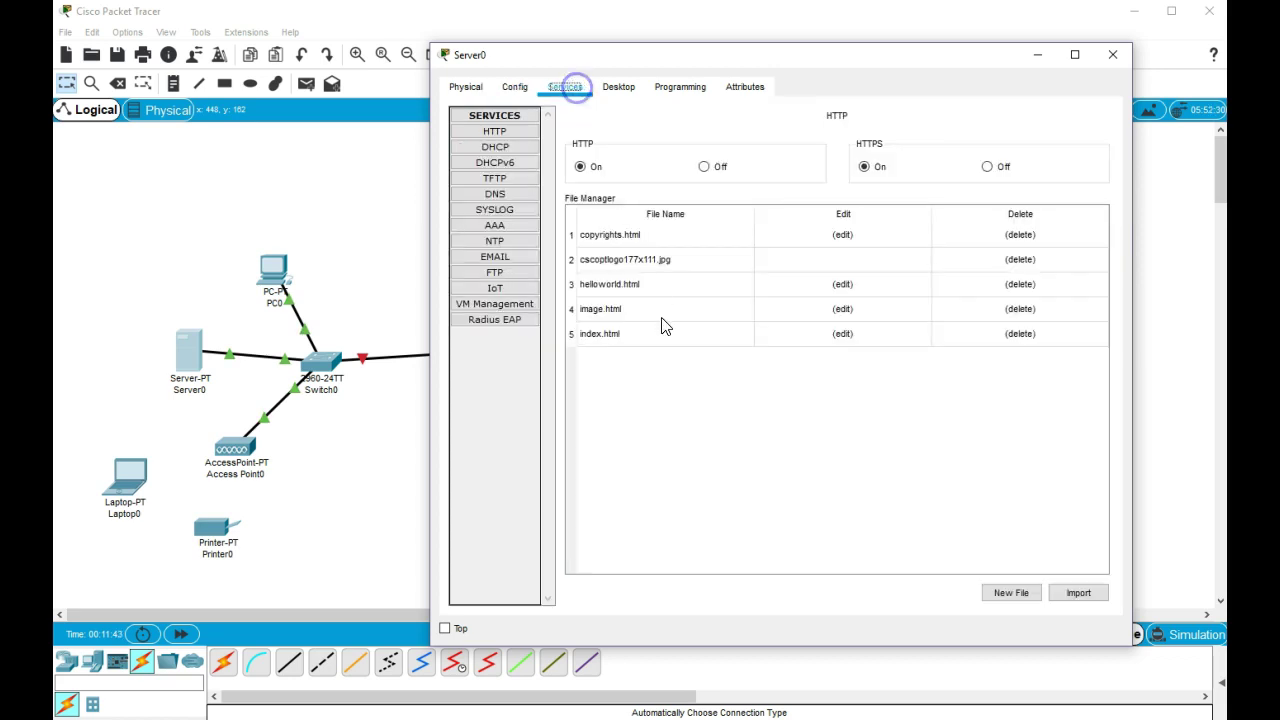
click(497, 147)
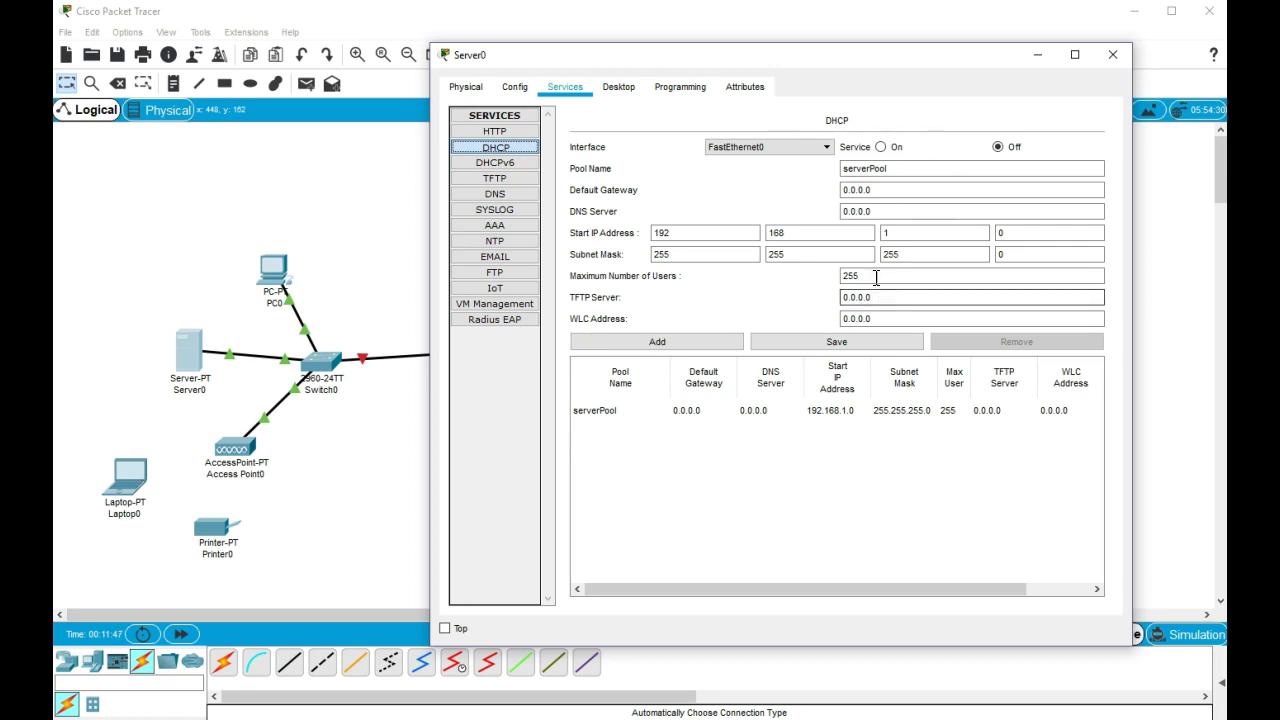
click(880, 147)
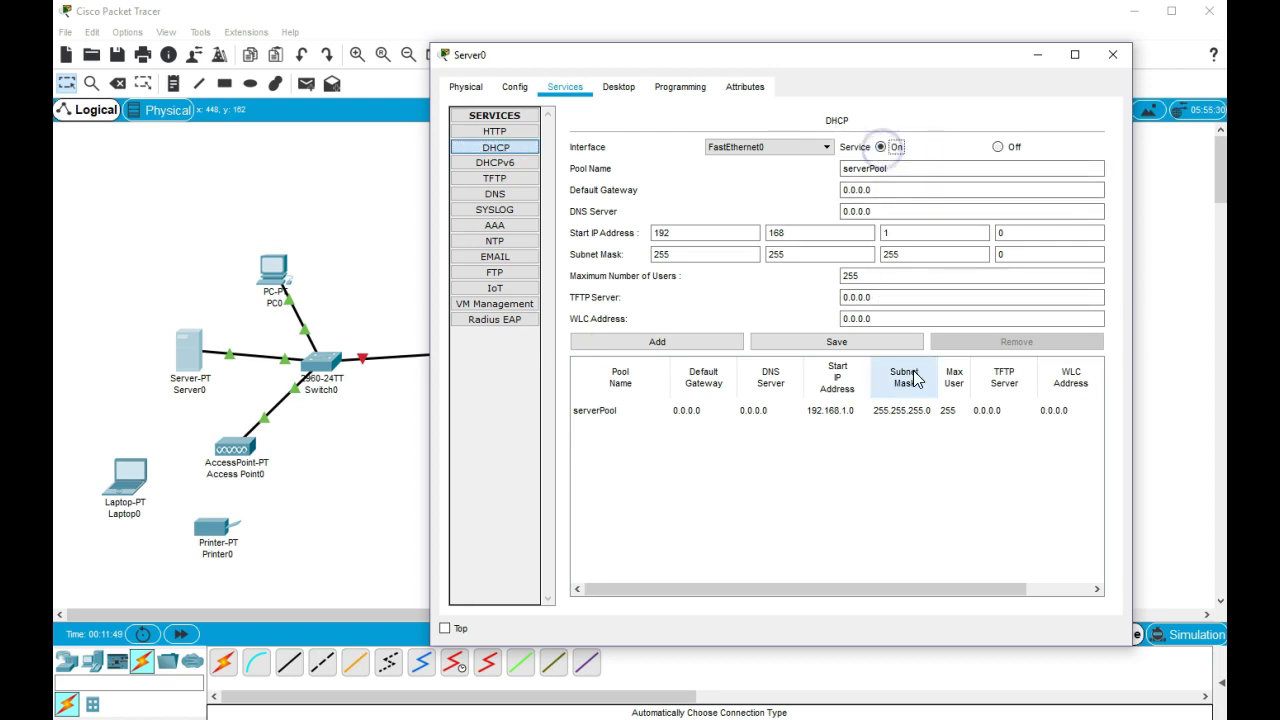
double_click(877, 190)
text(192.168.)
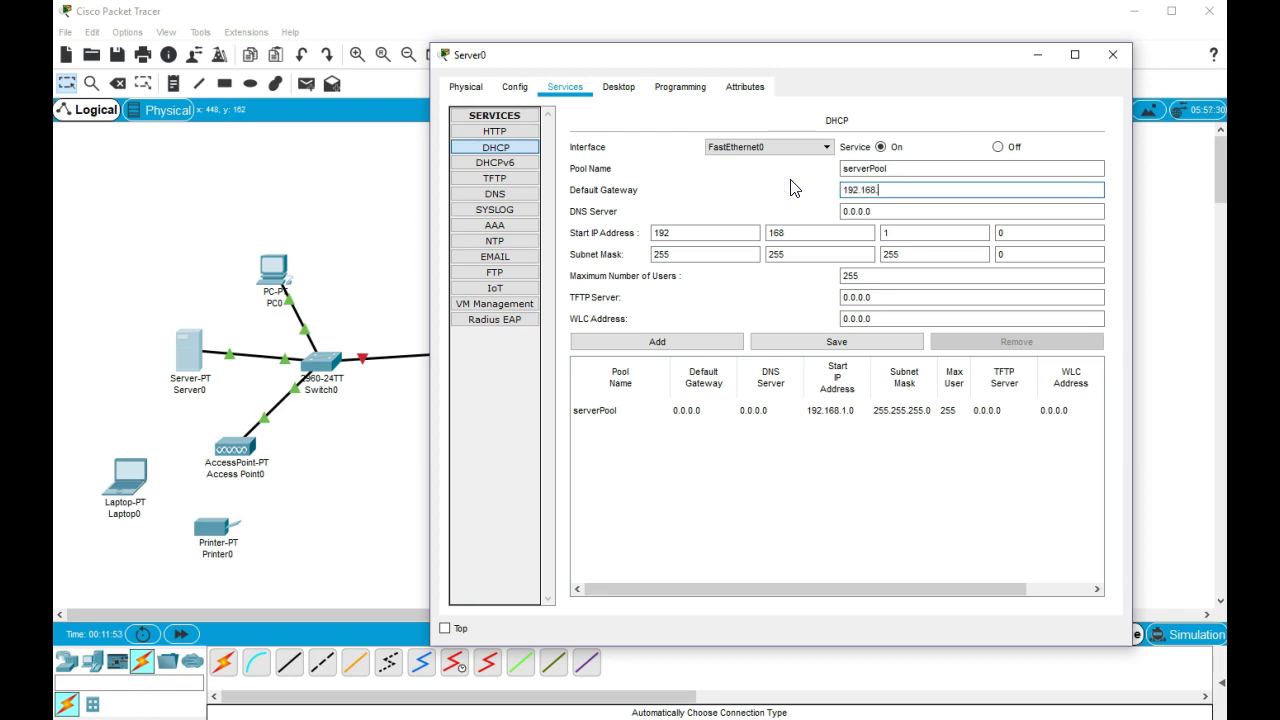
text(1.1)
key(Tab)
text(1)
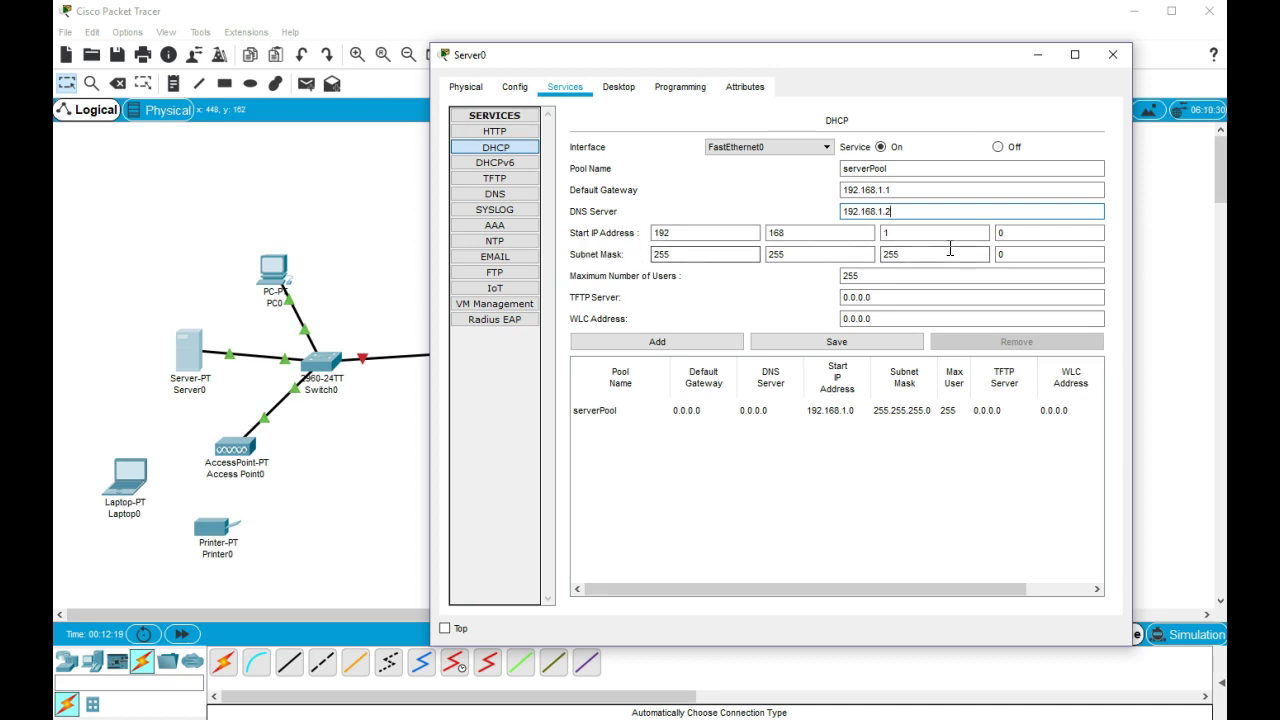
Set serverPool's start IP address to 192.168.1.3, save the pool and close Server0's window
double_click(1016, 234)
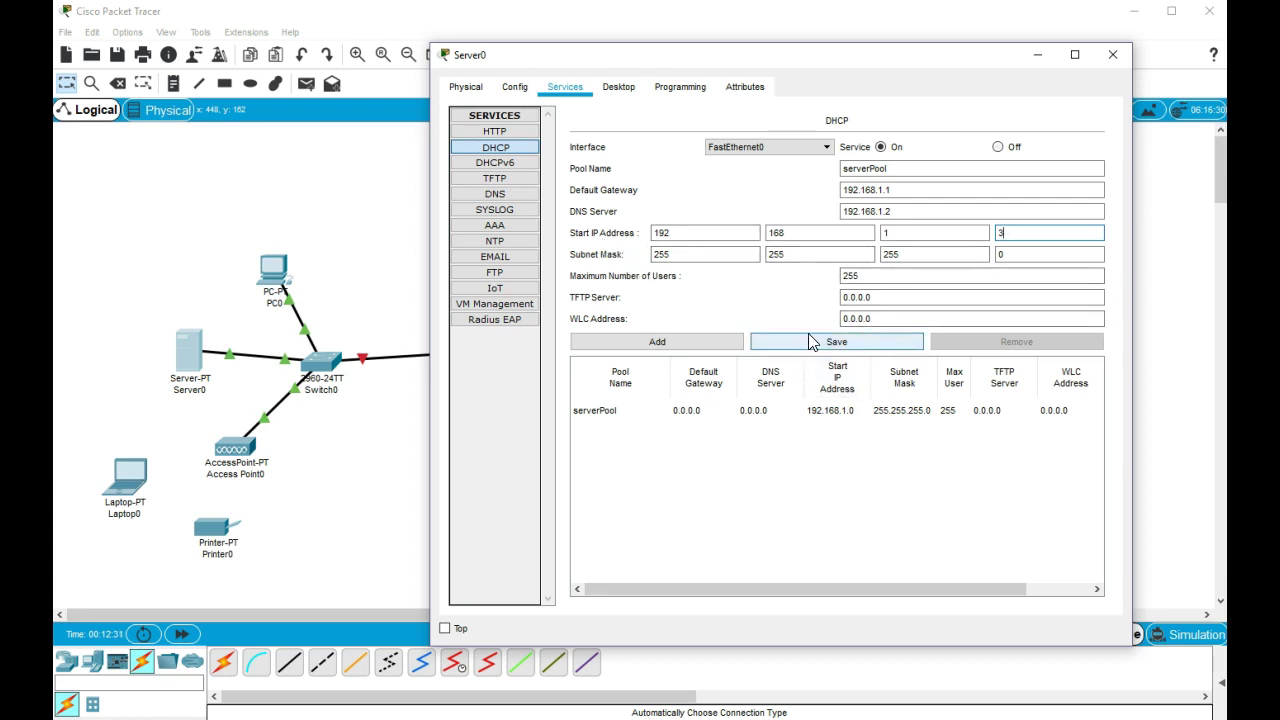
click(838, 343)
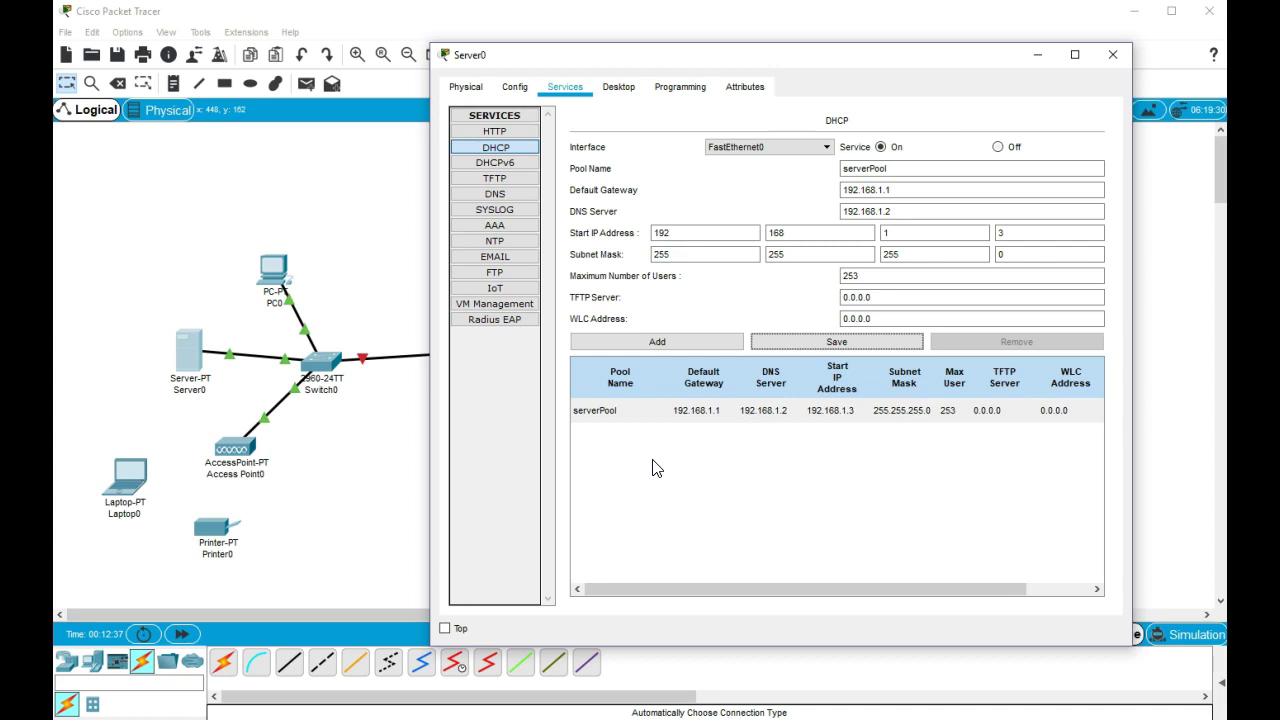
click(1113, 54)
Switch PC0's IPv4 configuration on FastEthernet0 to DHCP and close its window
click(272, 268)
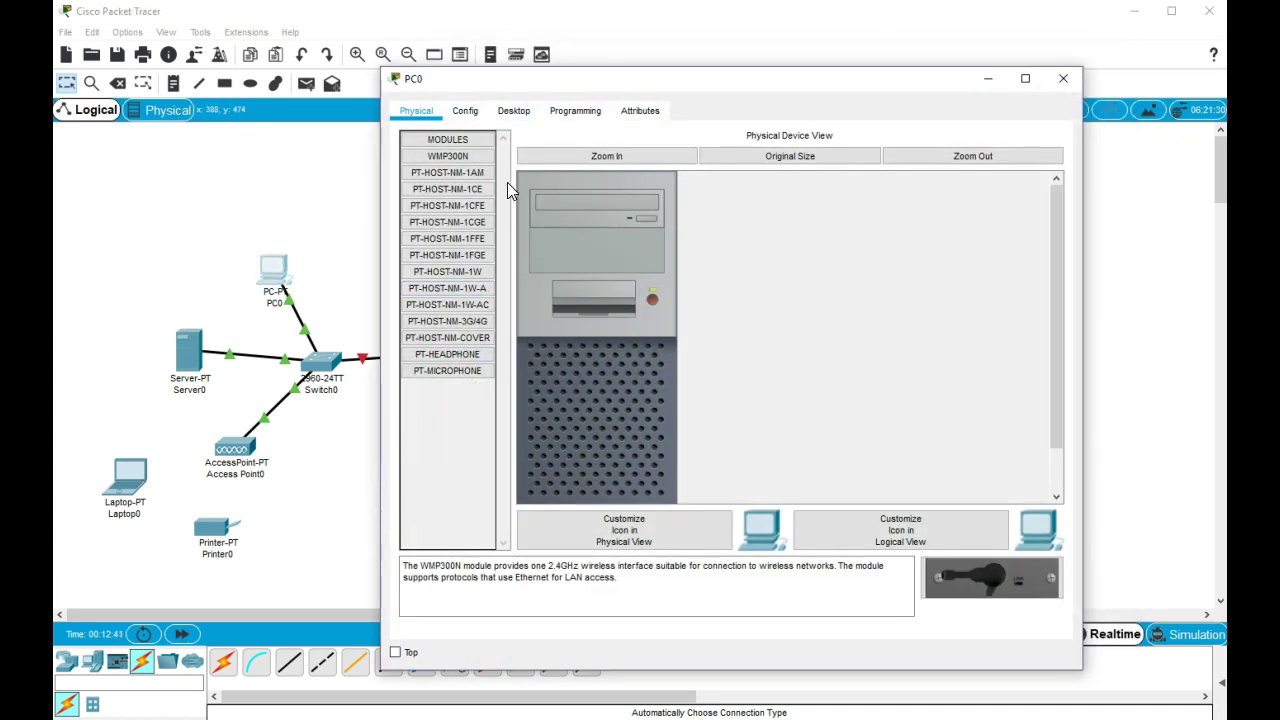
click(465, 112)
click(510, 113)
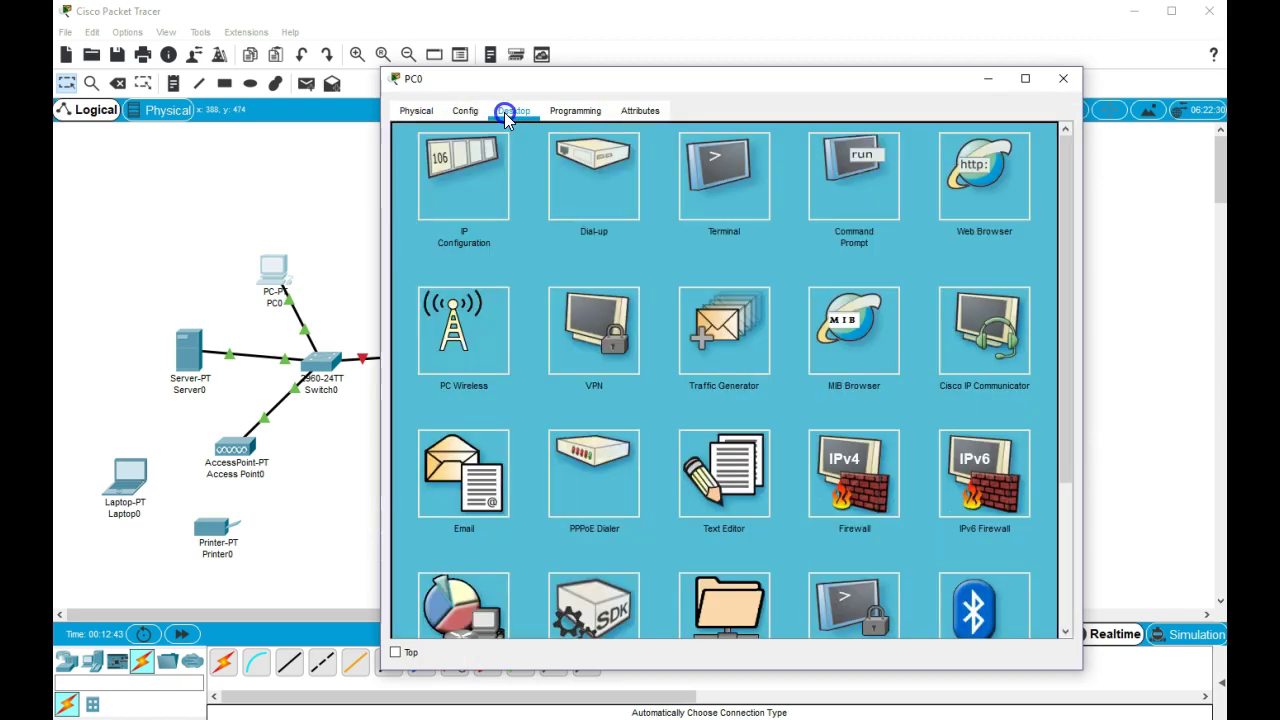
click(470, 168)
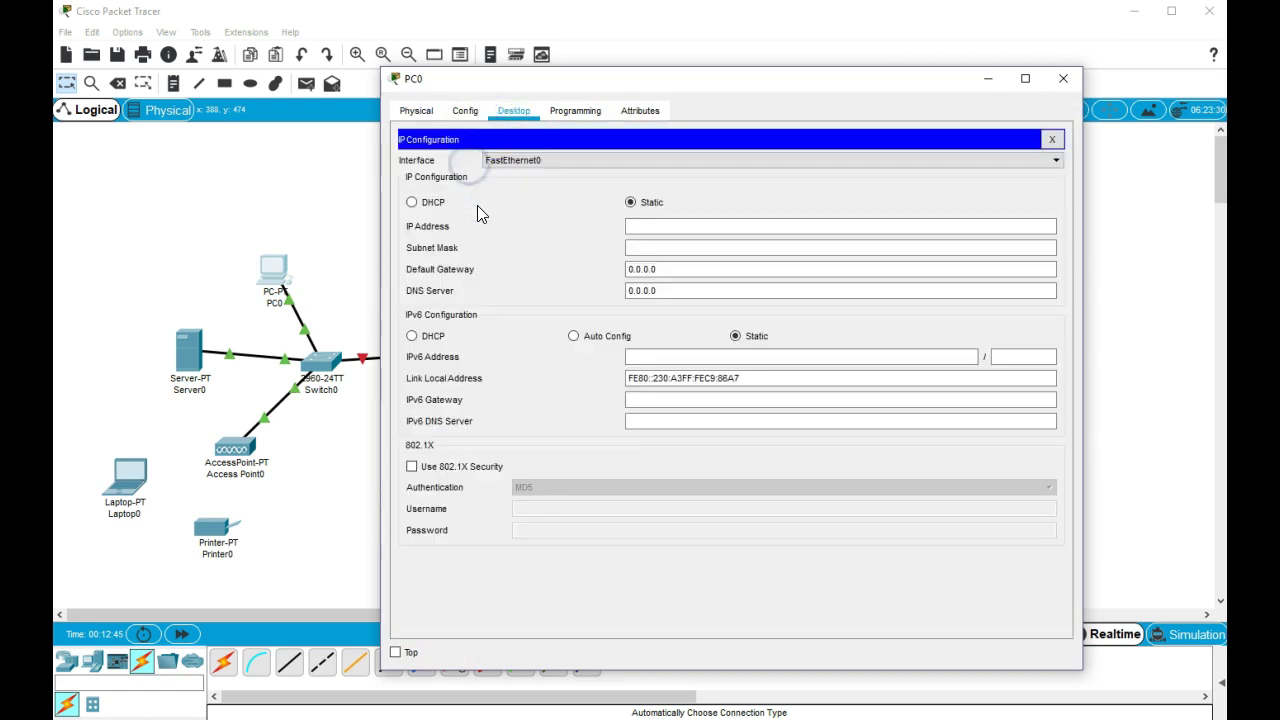
click(436, 203)
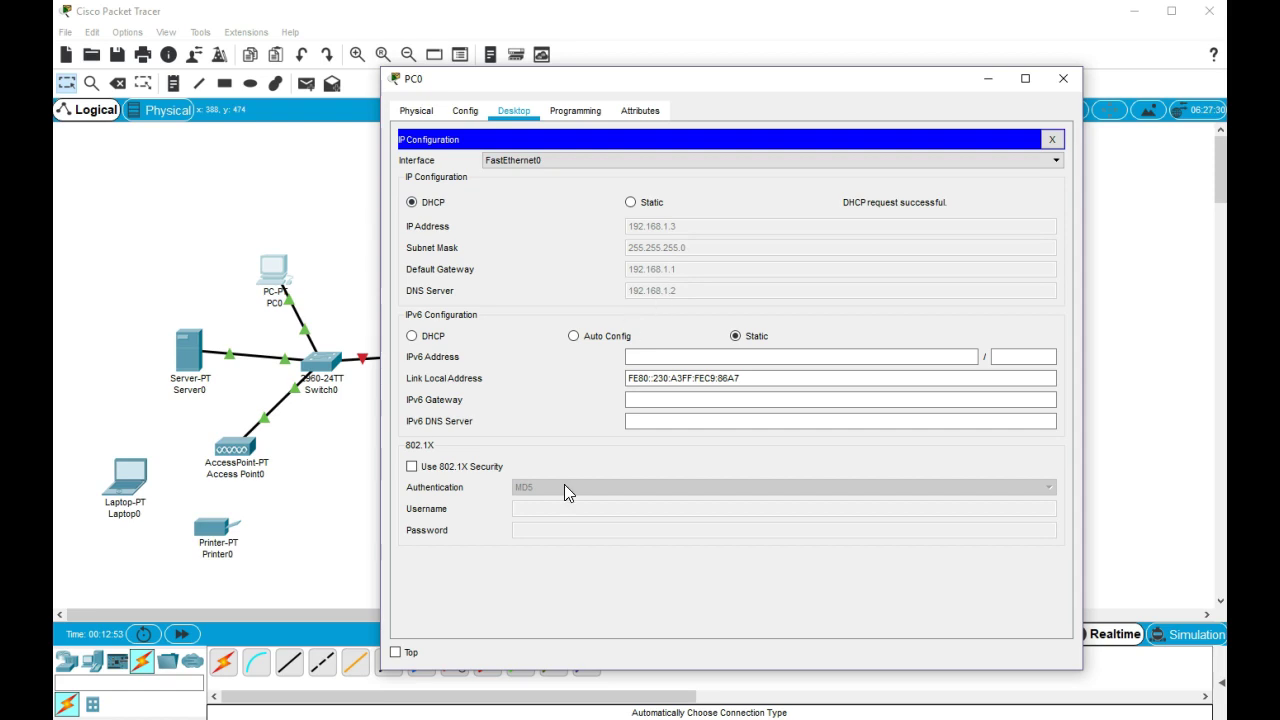
click(1063, 78)
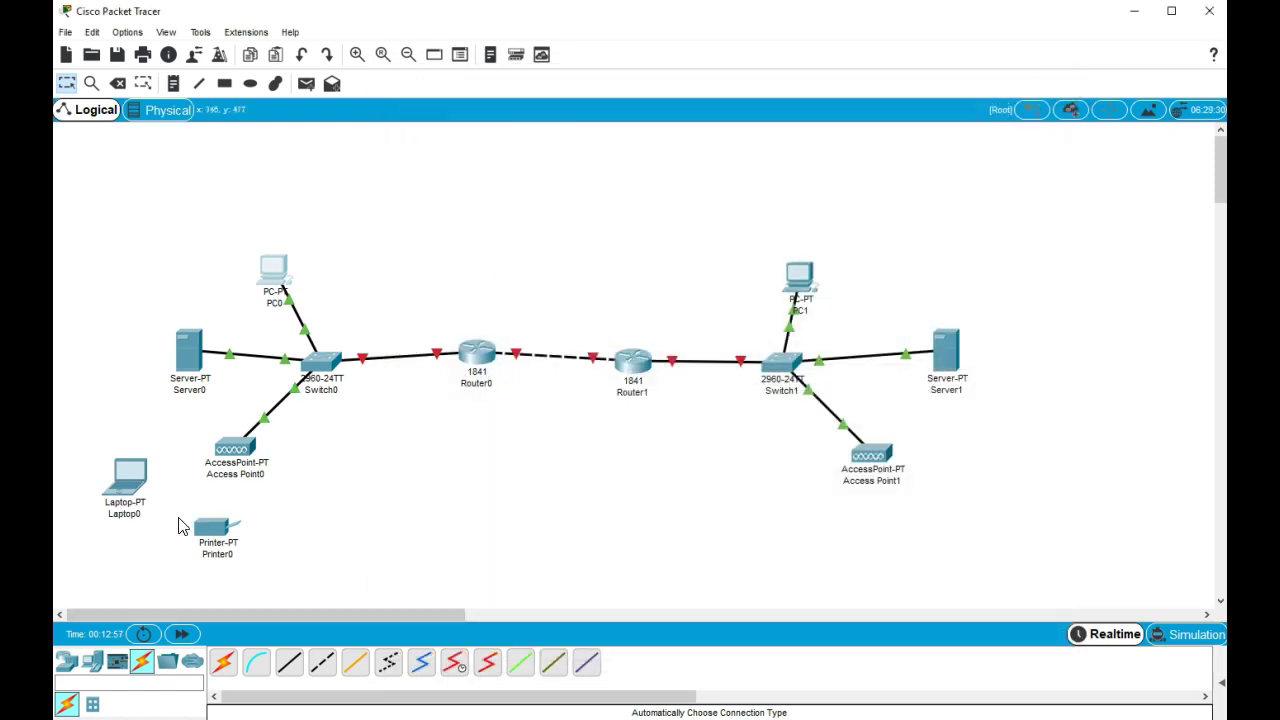
Replace Laptop0's Ethernet module with the WPC300N wireless module while it is powered off, and power it back on
click(128, 484)
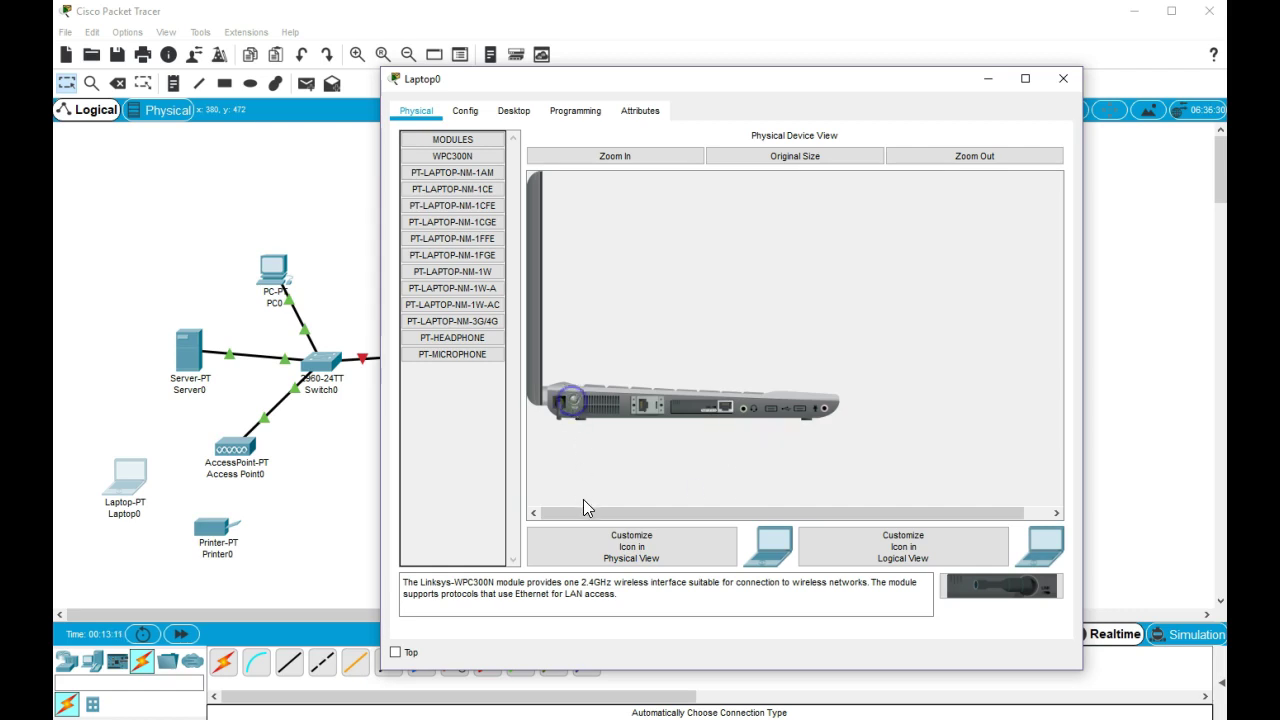
drag(714, 418, 498, 470)
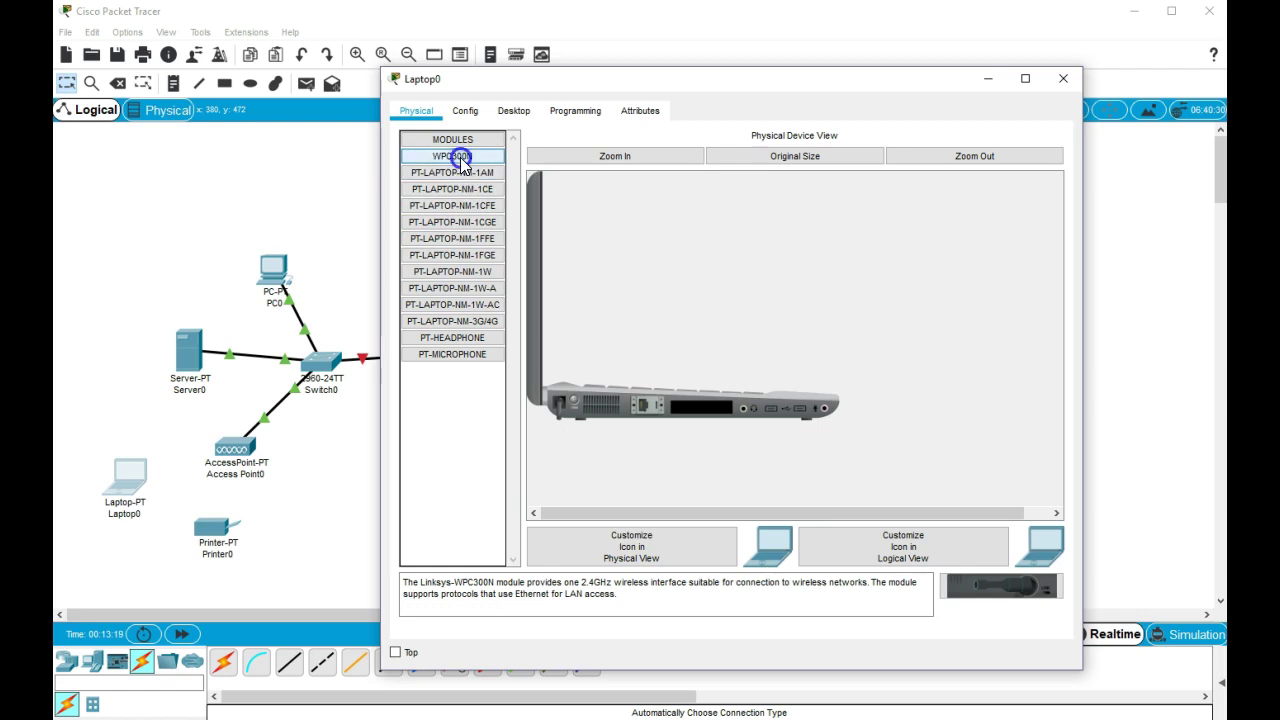
drag(460, 162, 702, 412)
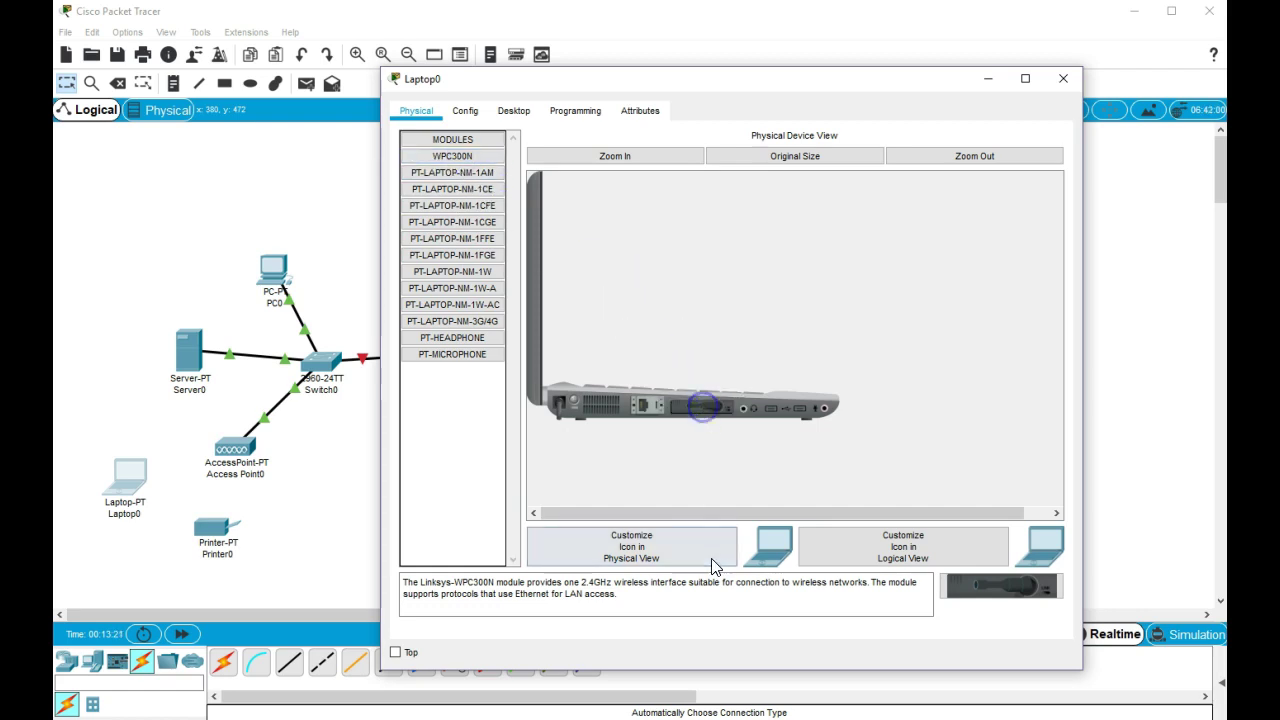
click(574, 400)
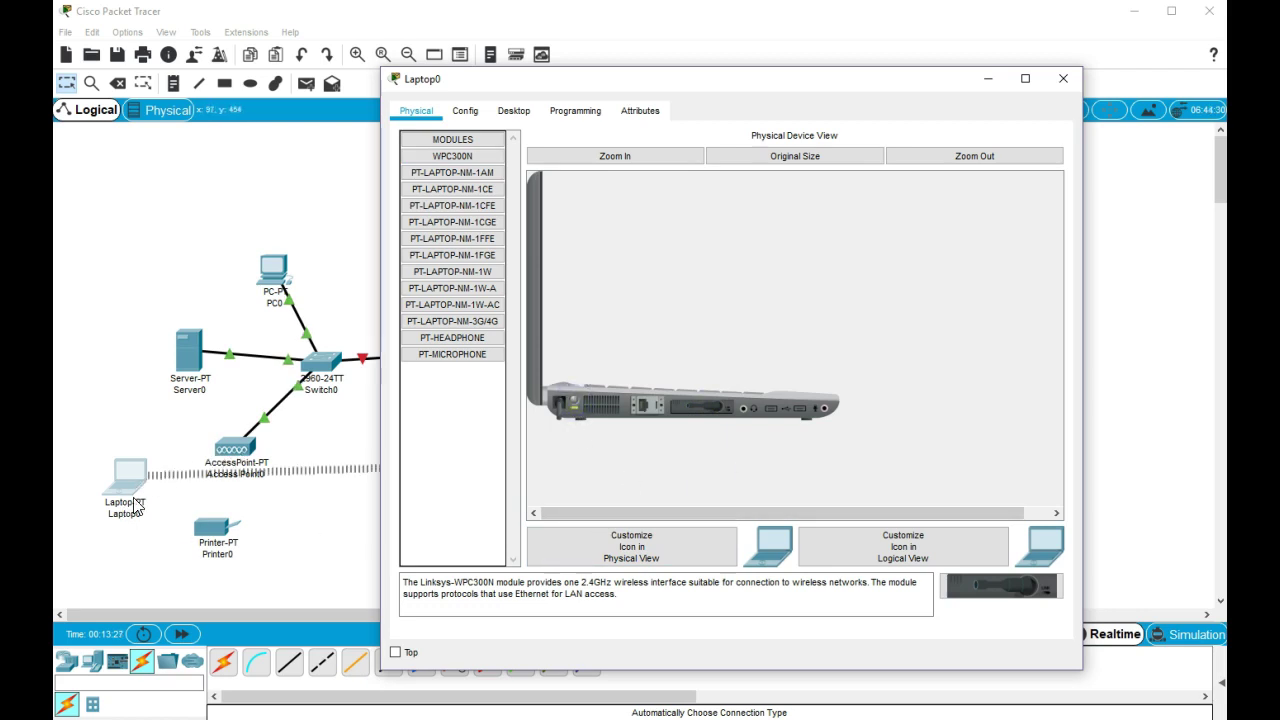
Replace Printer0's installed network module with the WMP300N wireless module and close its window
click(214, 532)
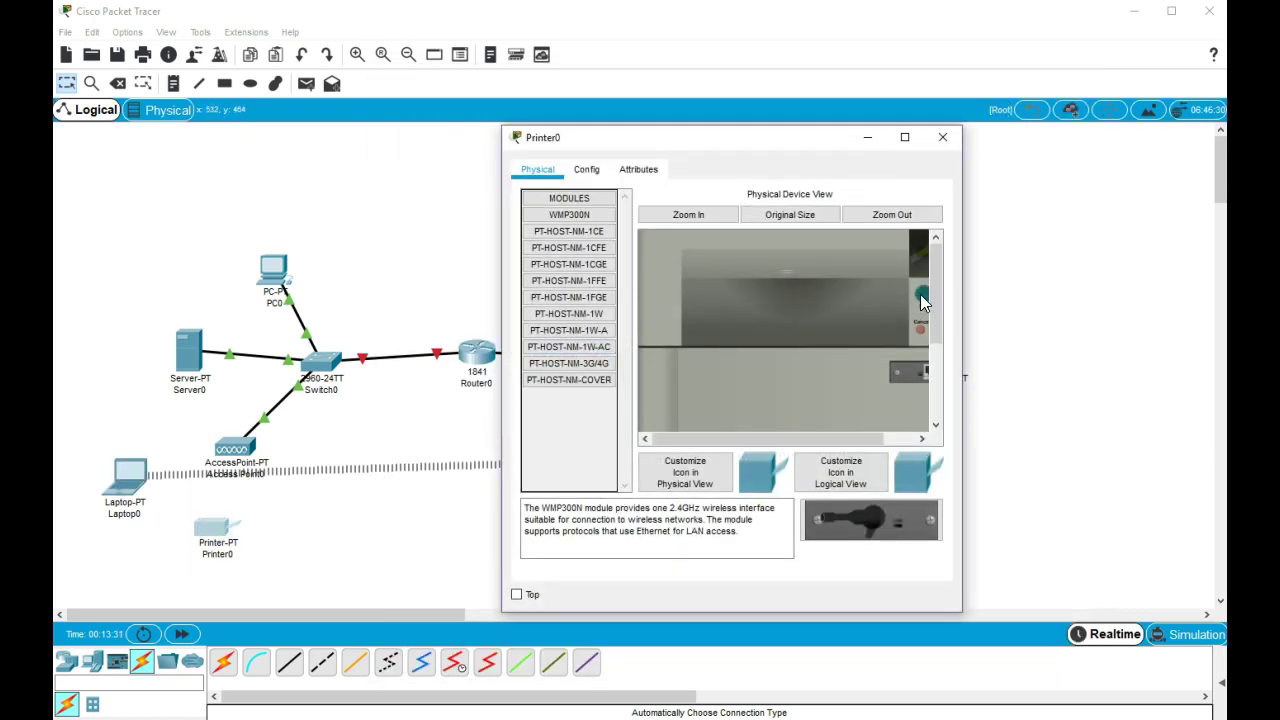
drag(909, 370, 570, 418)
drag(569, 213, 895, 383)
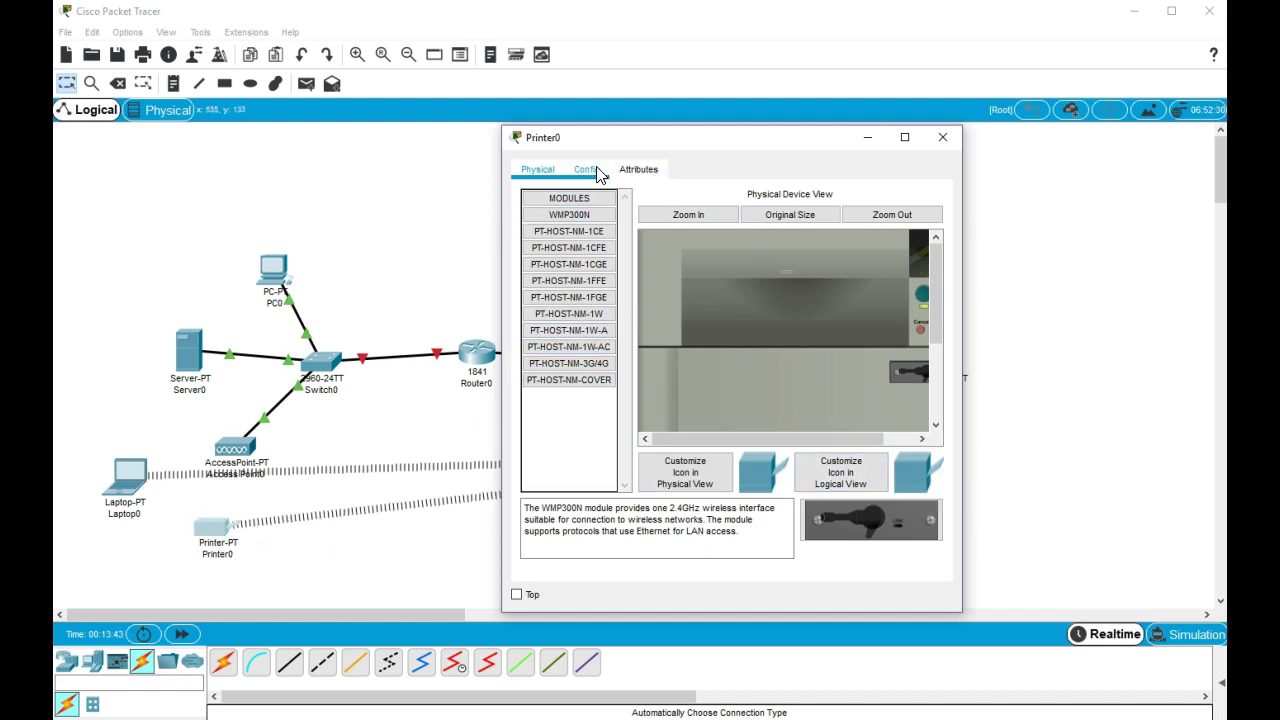
click(942, 138)
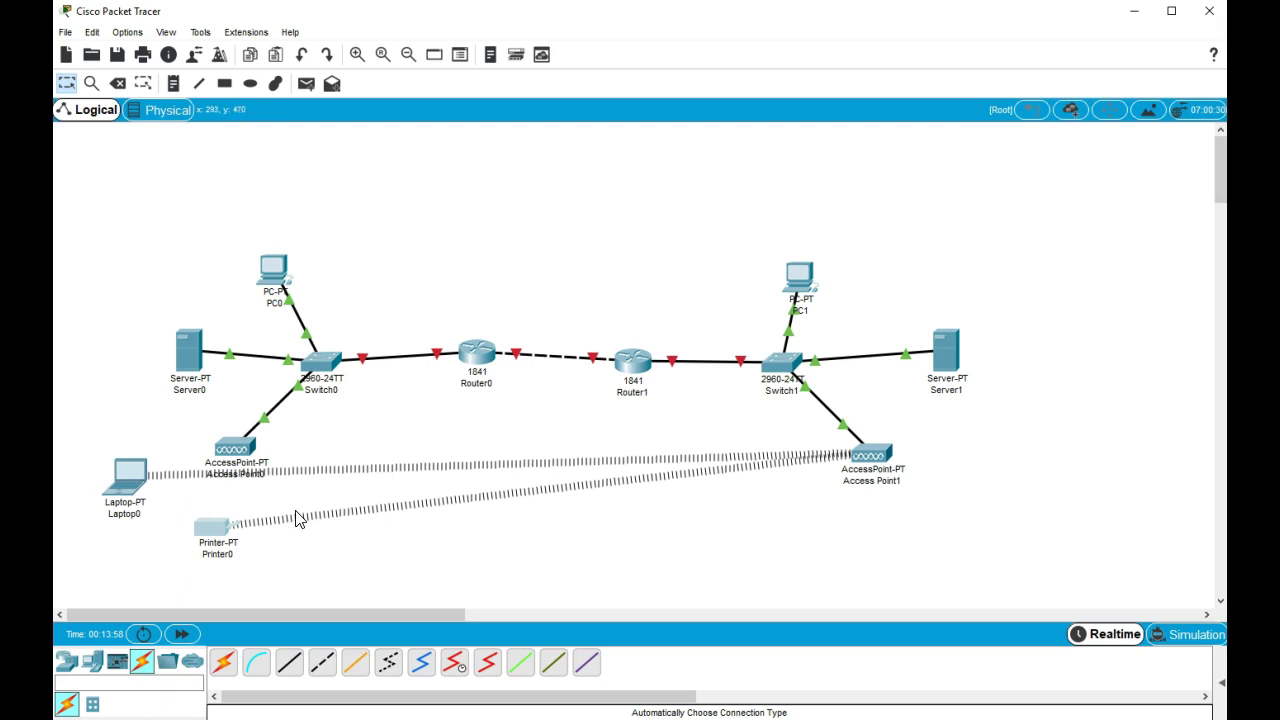
In the physical workspace, move Home City eastward on the Intercity map and enter the city
click(163, 110)
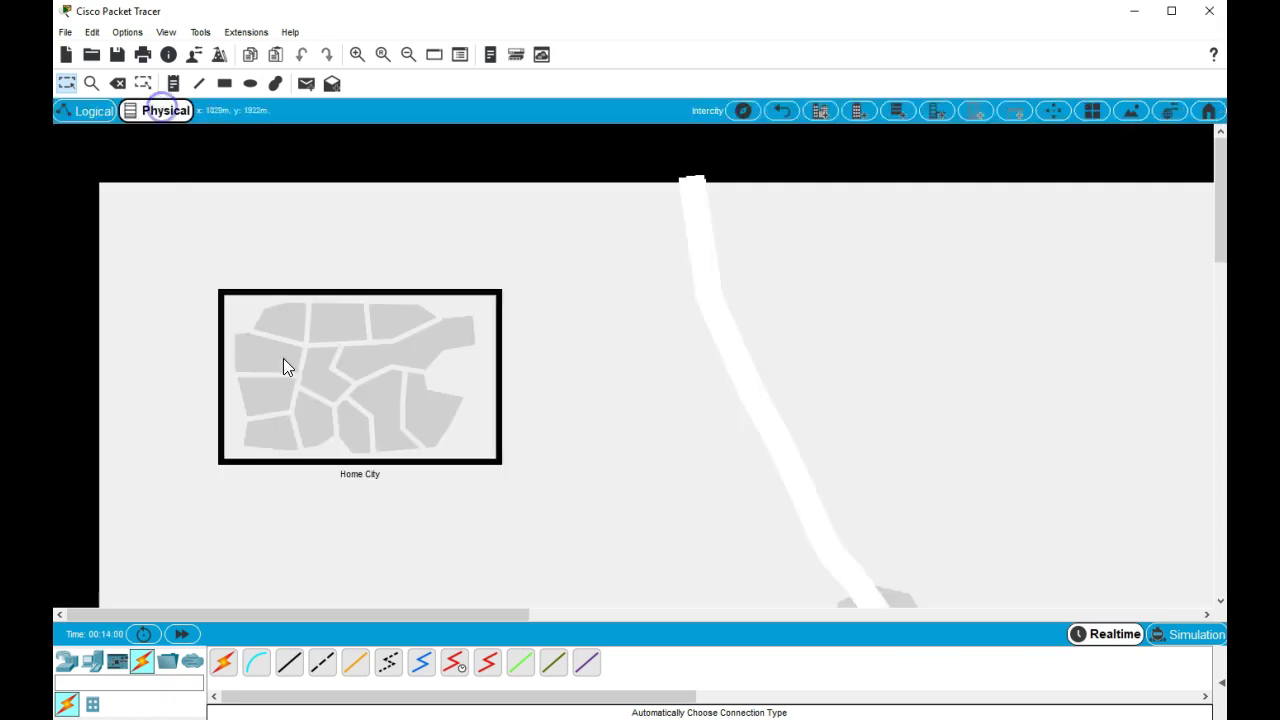
drag(366, 380, 603, 373)
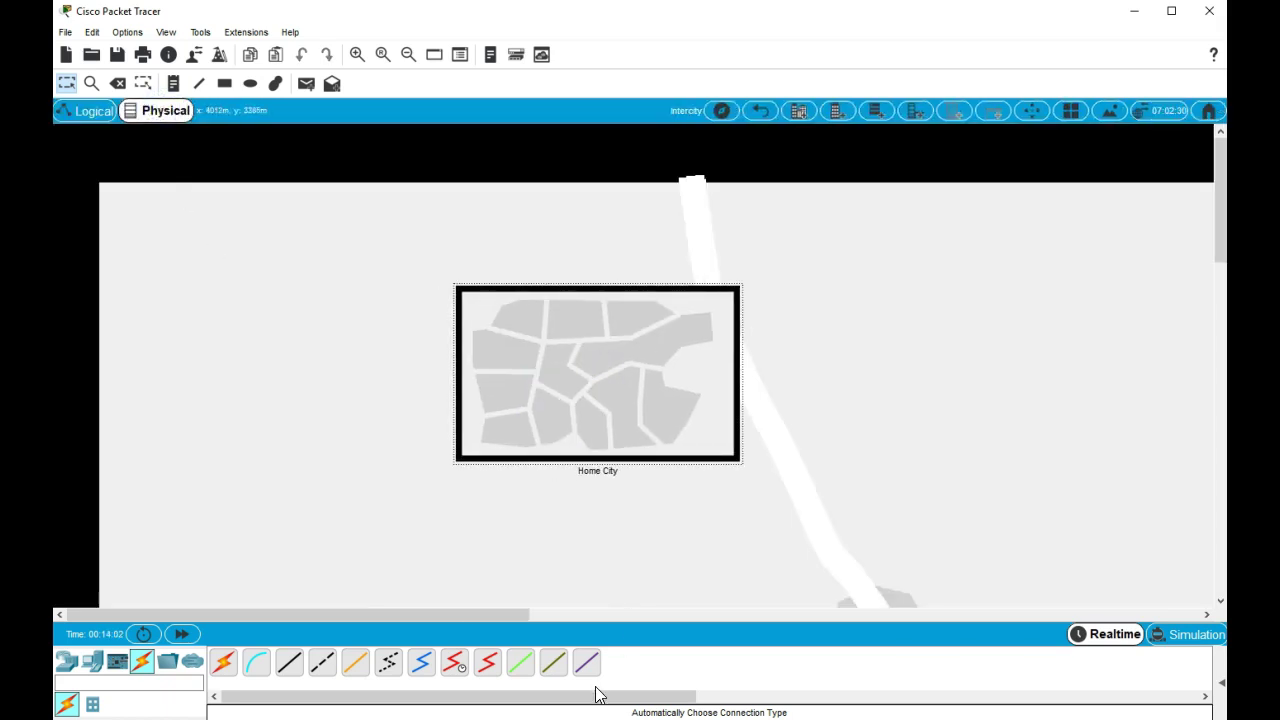
double_click(596, 376)
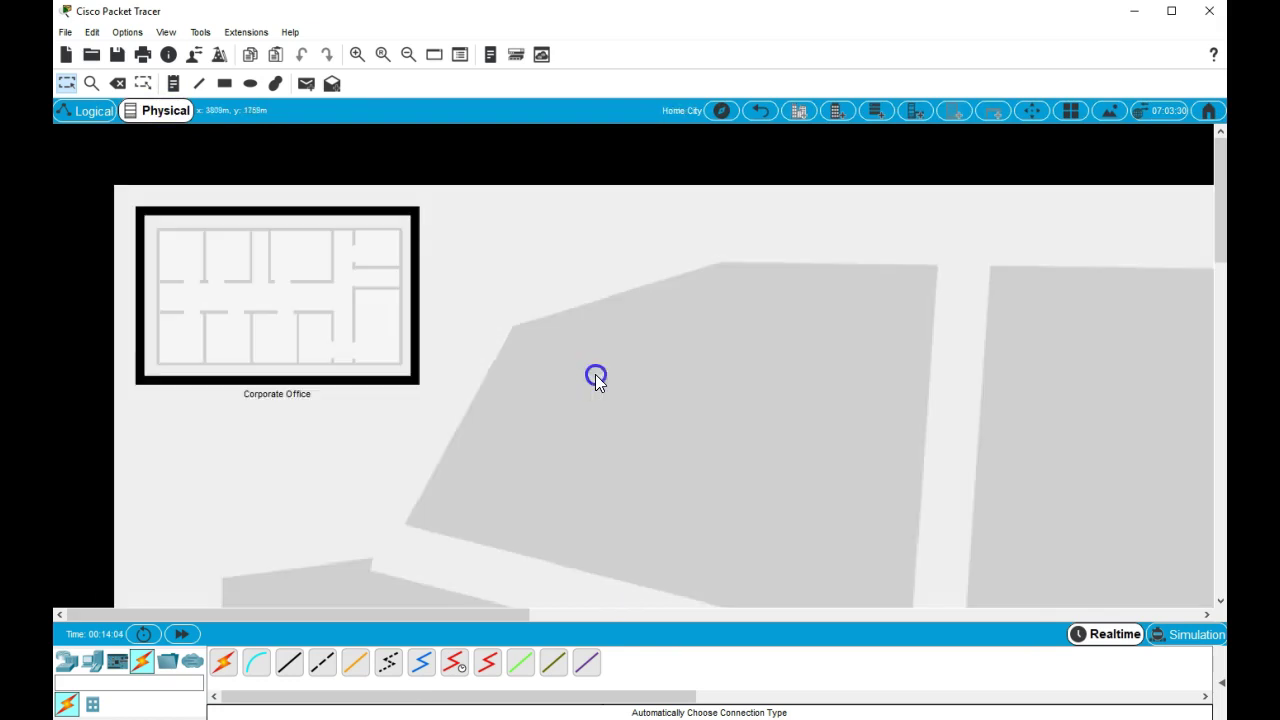
Move Corporate Office farther into Home City and add a new building placed just east of it
drag(314, 326, 532, 375)
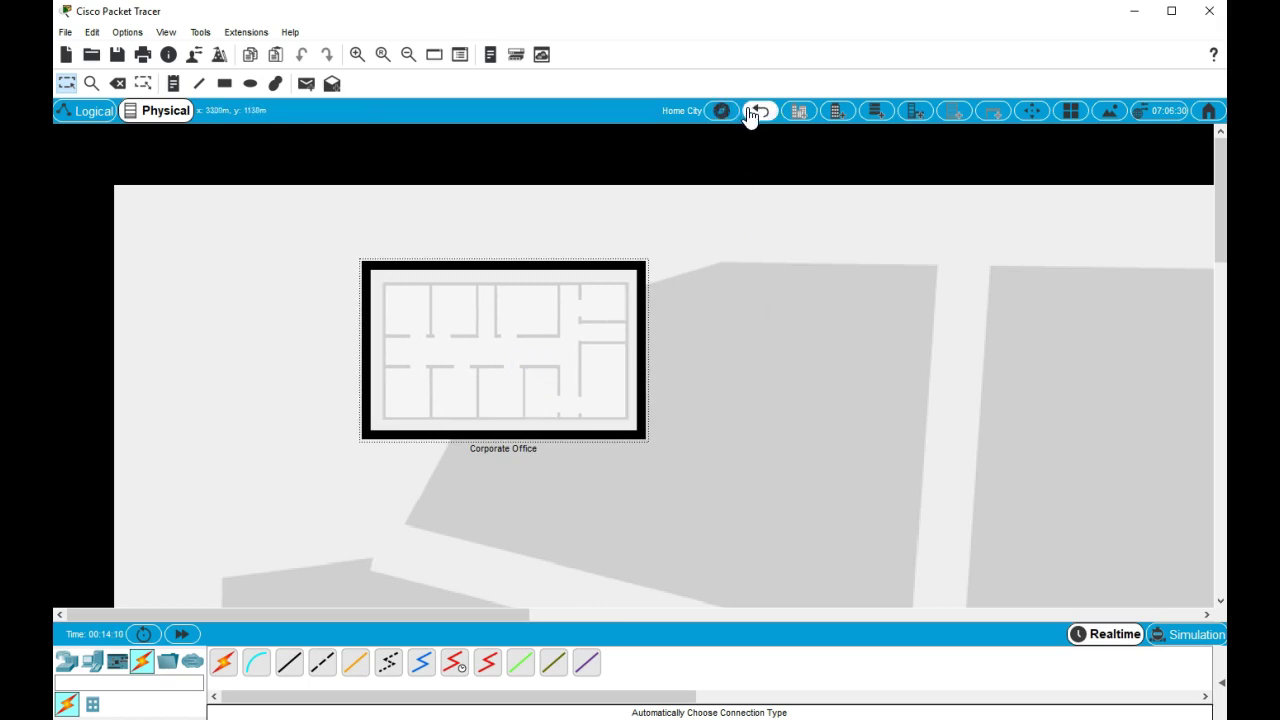
click(838, 114)
drag(400, 300, 889, 359)
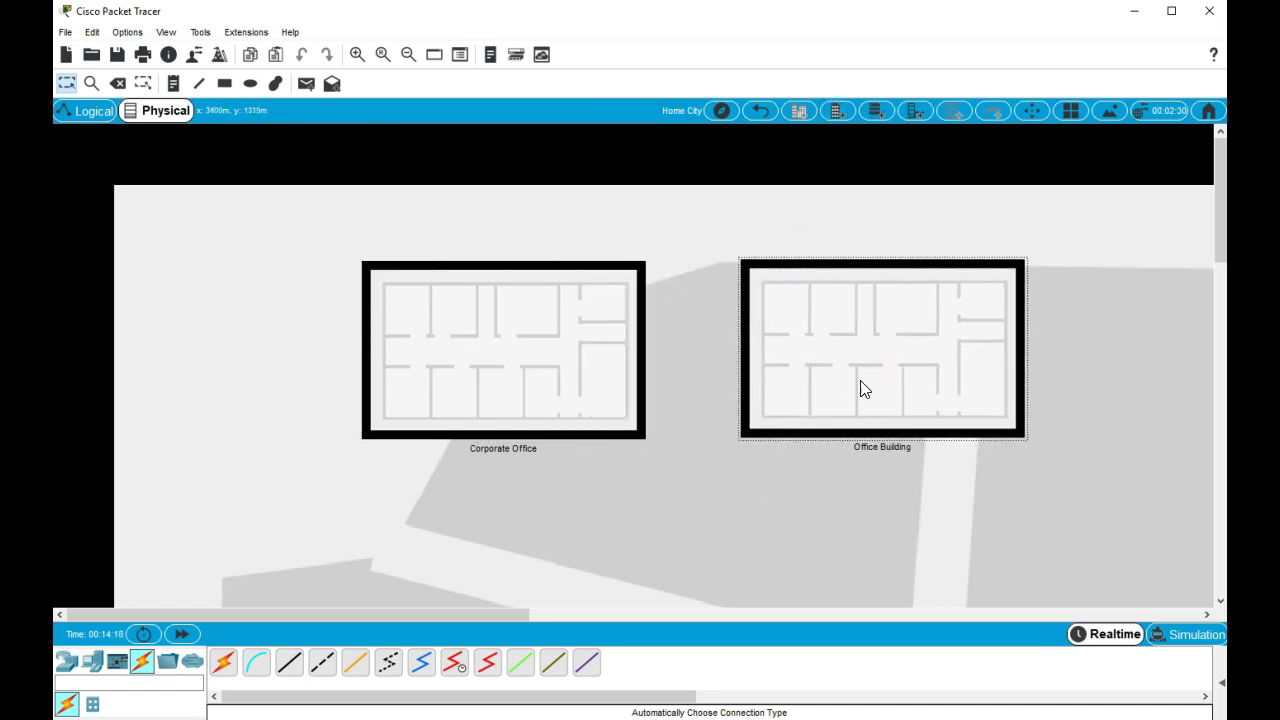
Add a wiring closet inside Office Building and place it in the second room of the upper row
click(864, 390)
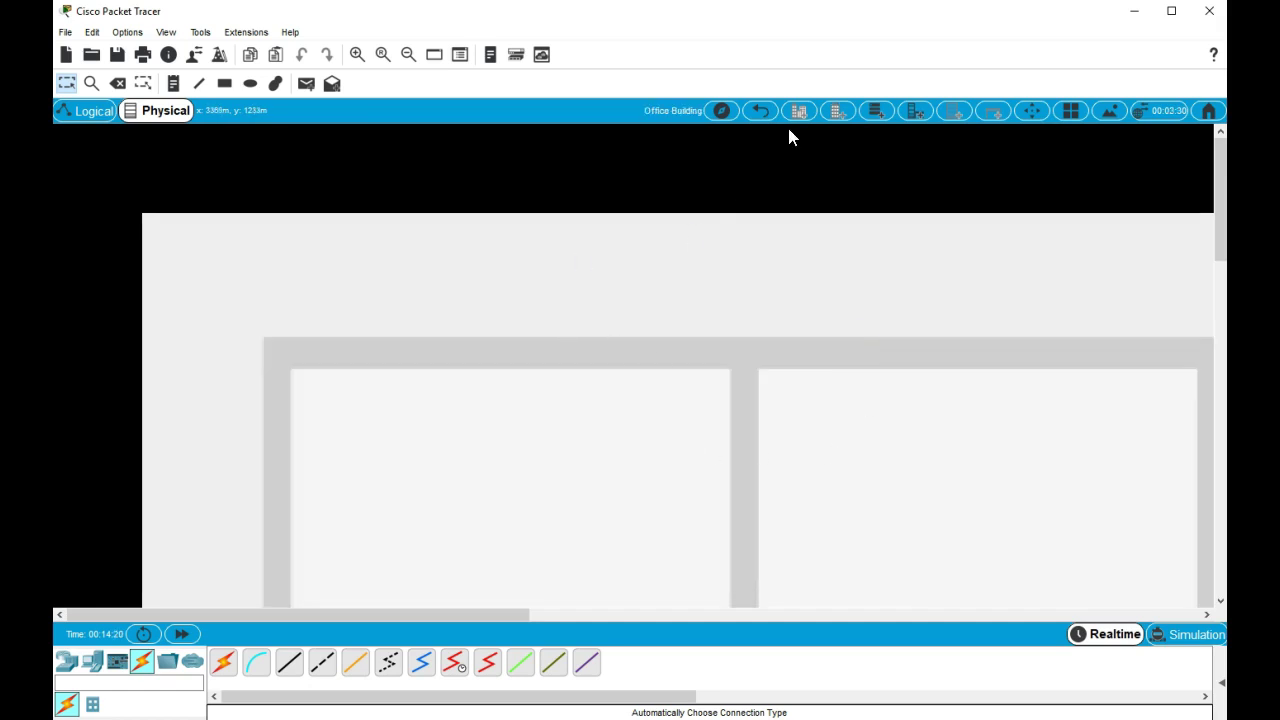
click(916, 114)
drag(340, 306, 1006, 480)
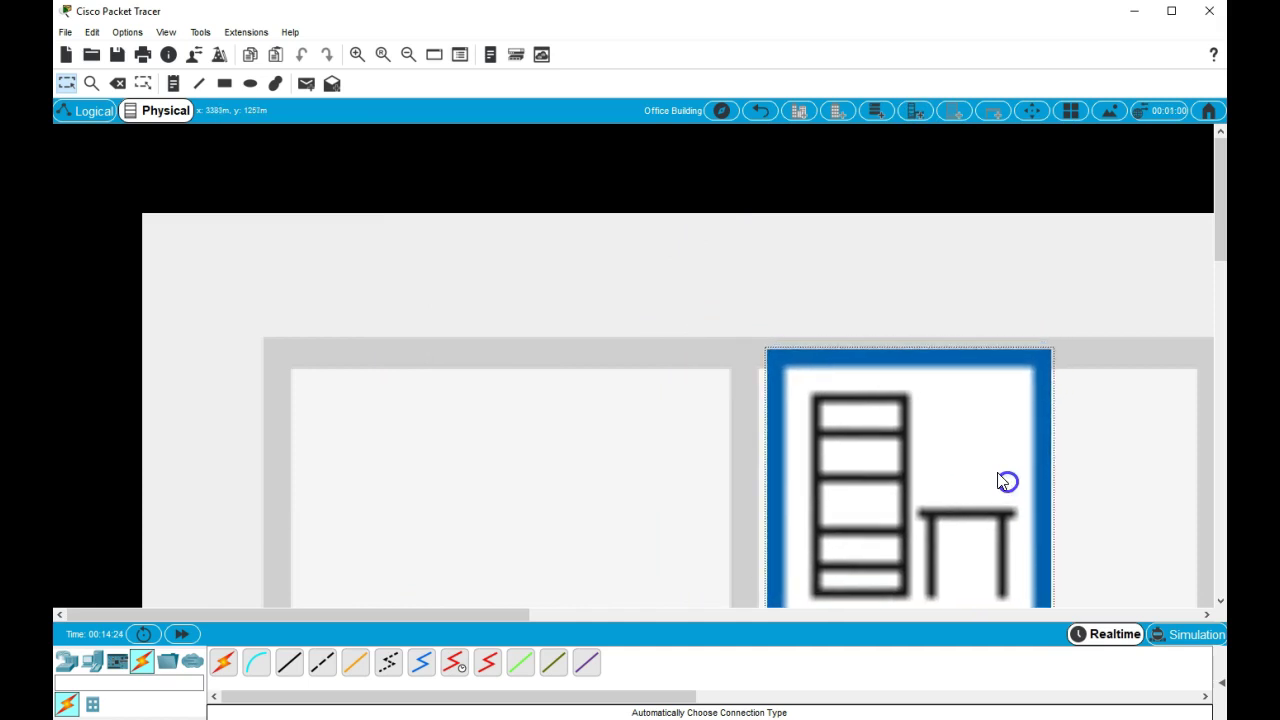
click(408, 54)
click(408, 54)
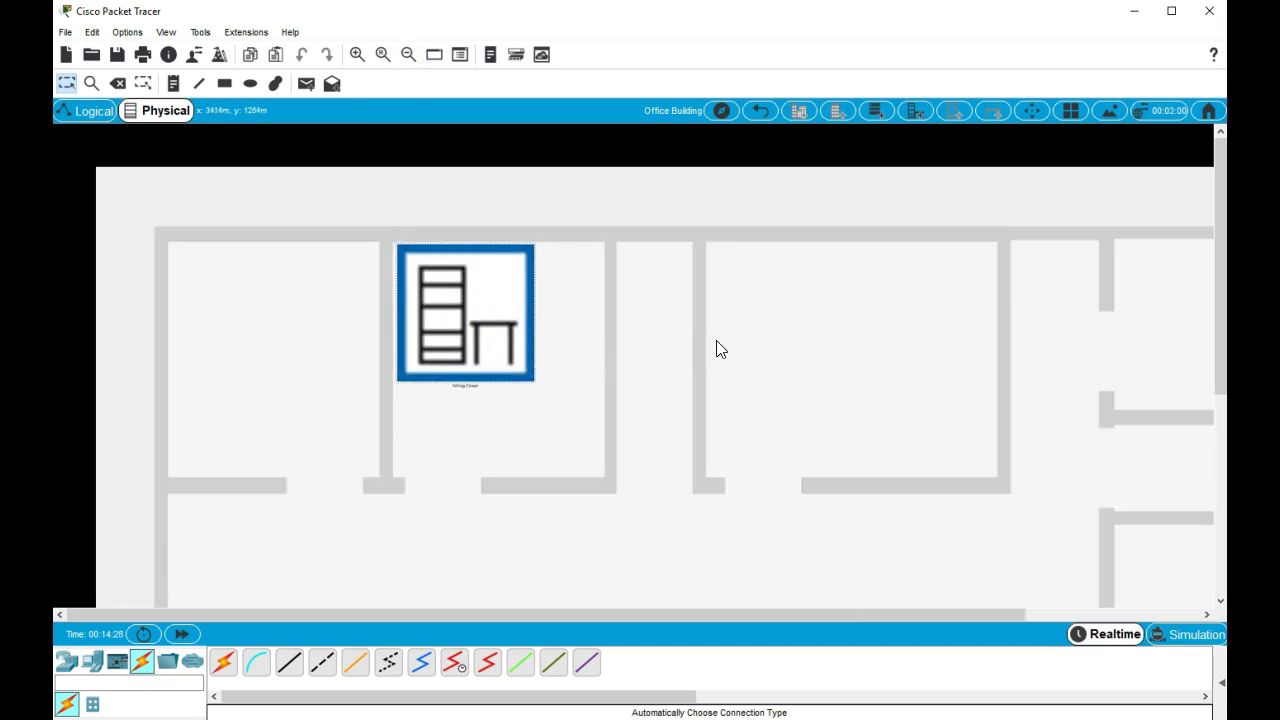
Enter Corporate Office and move Printer0, Laptop0, PC1 and PC0 into the room beside its main wiring closet
click(764, 115)
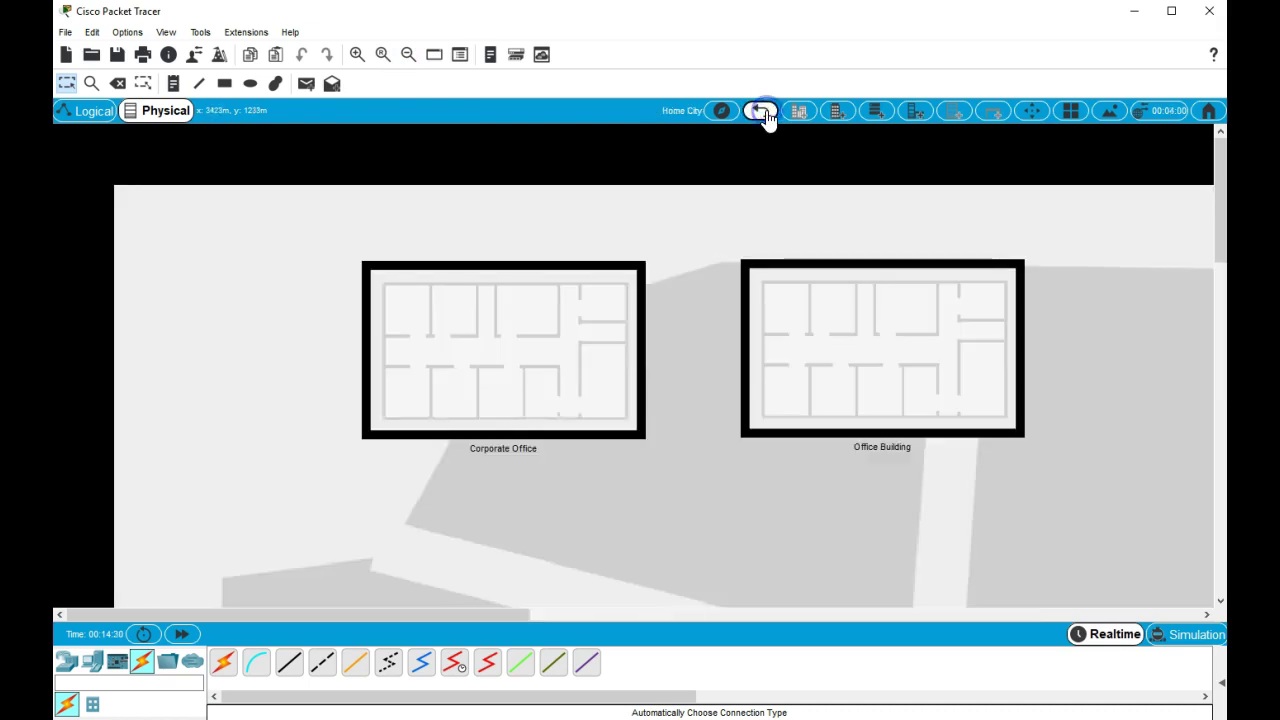
click(458, 394)
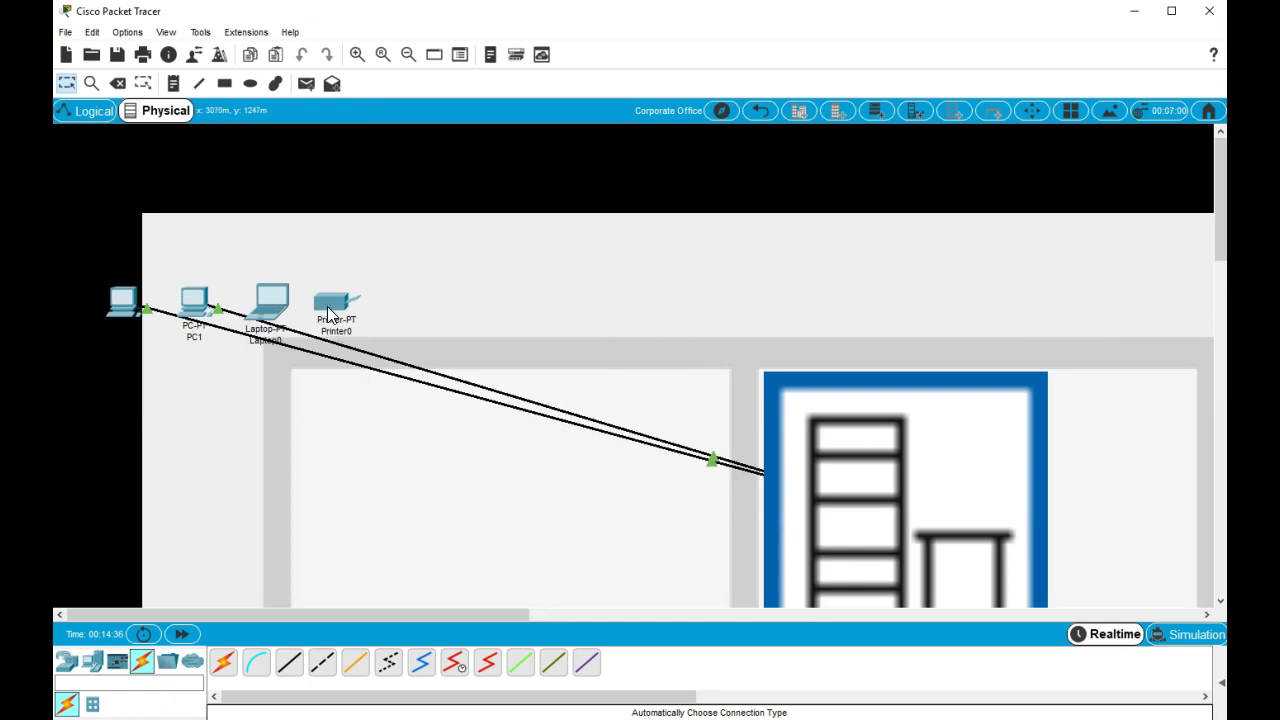
drag(874, 401, 694, 395)
drag(257, 291, 574, 479)
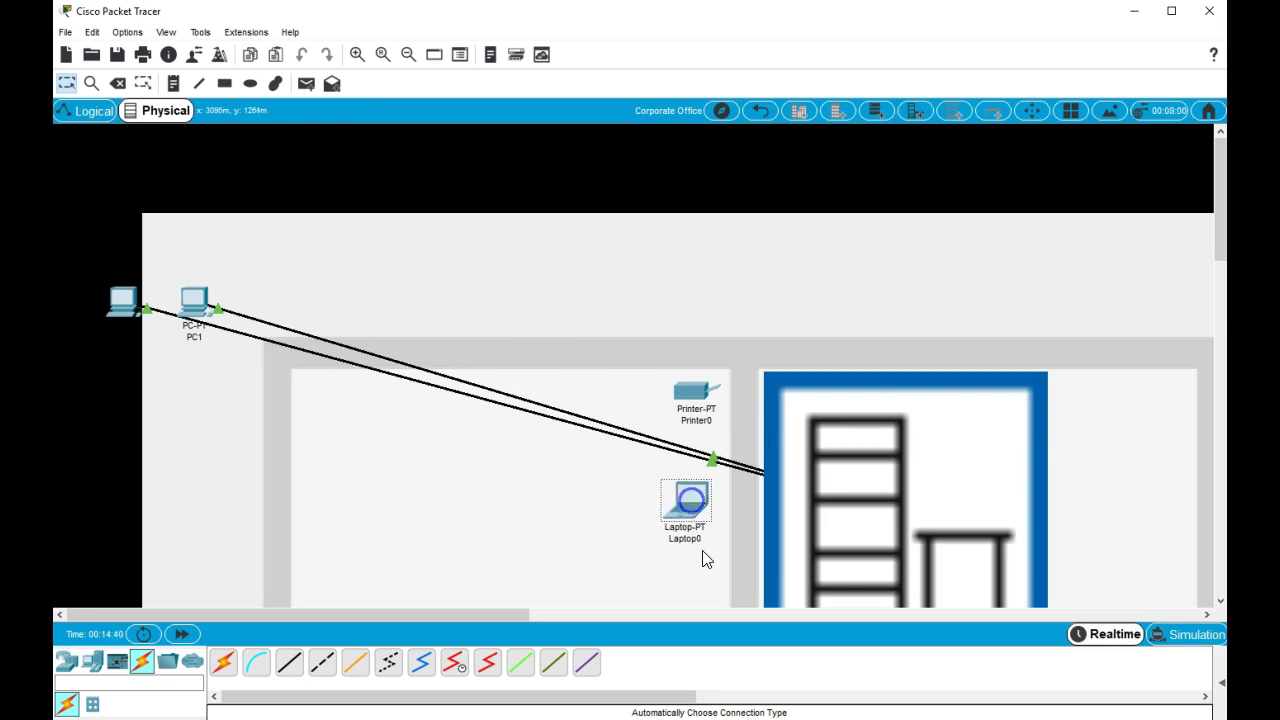
drag(192, 298, 553, 478)
drag(122, 303, 313, 394)
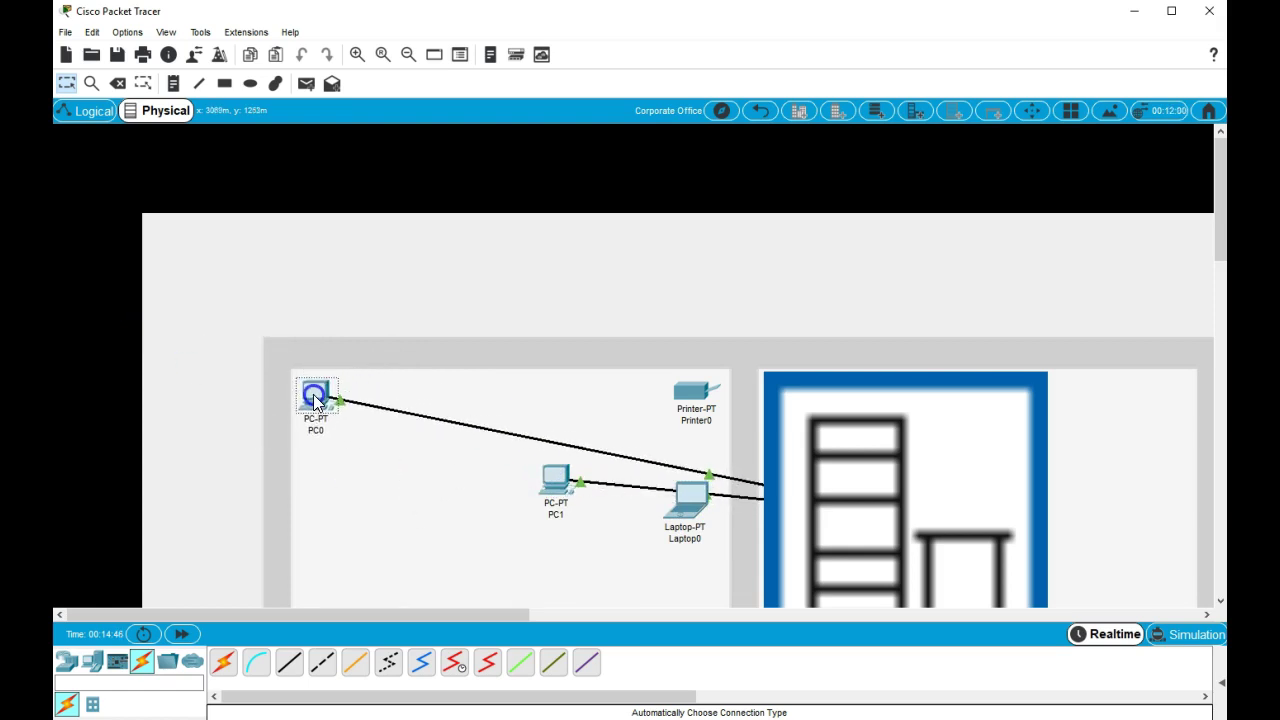
Move PC1 from Corporate Office to Office Building in Home City
mouse_move(557, 484)
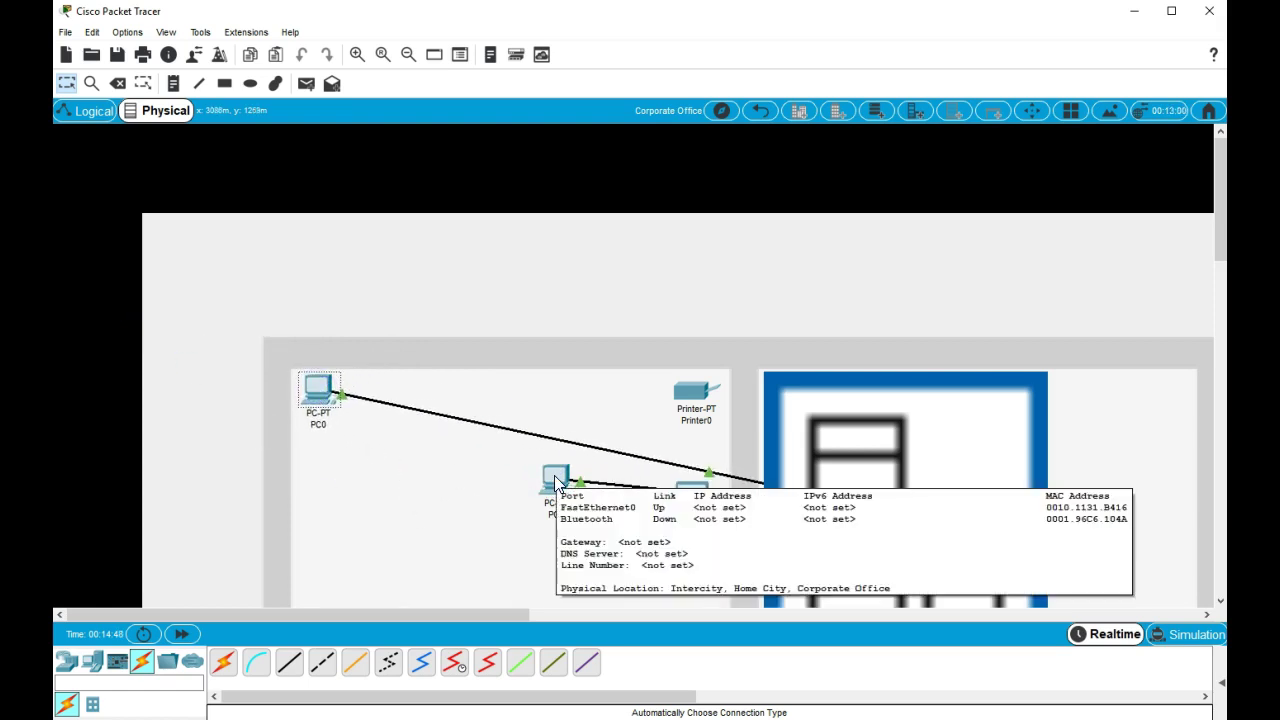
click(556, 483)
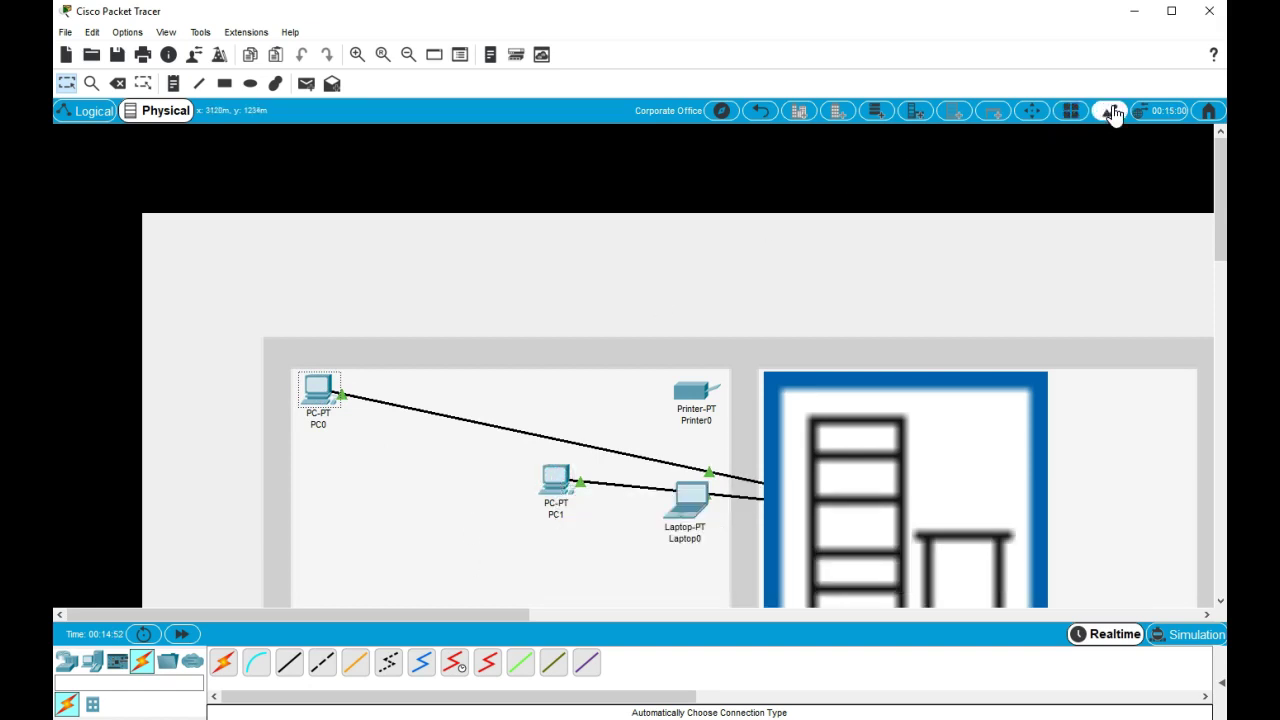
click(1032, 113)
click(556, 481)
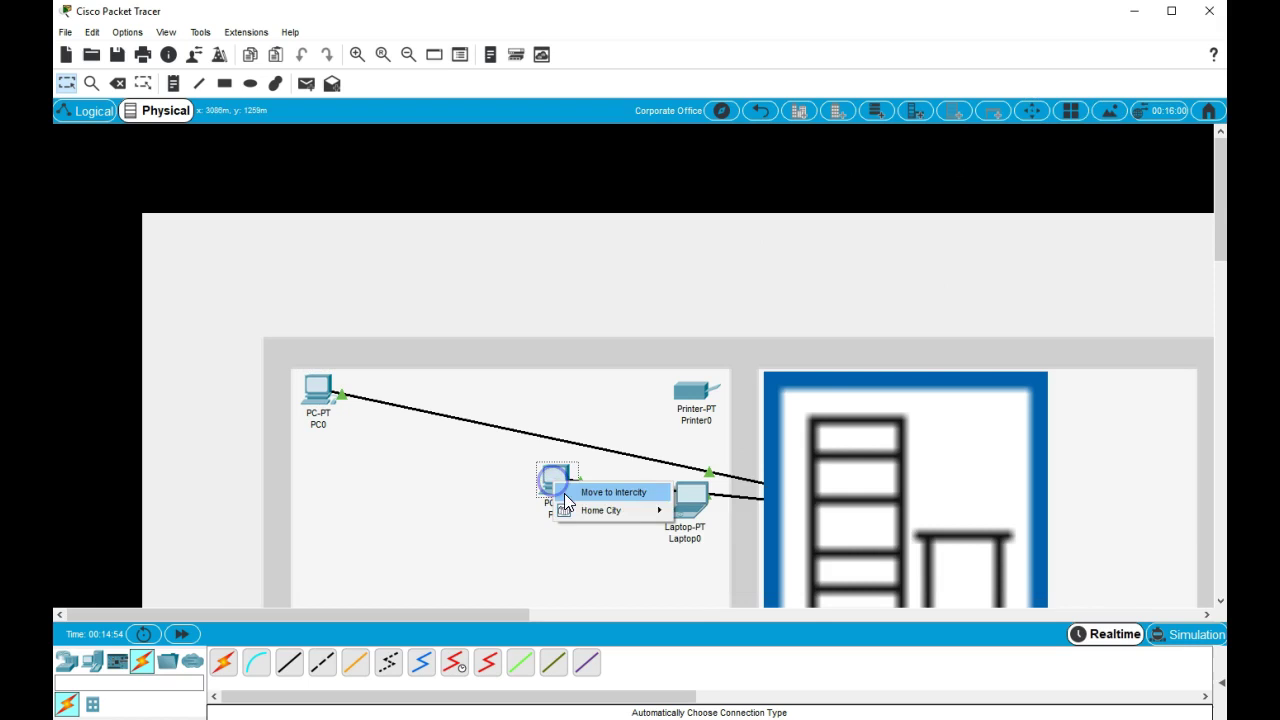
click(609, 512)
mouse_move(733, 551)
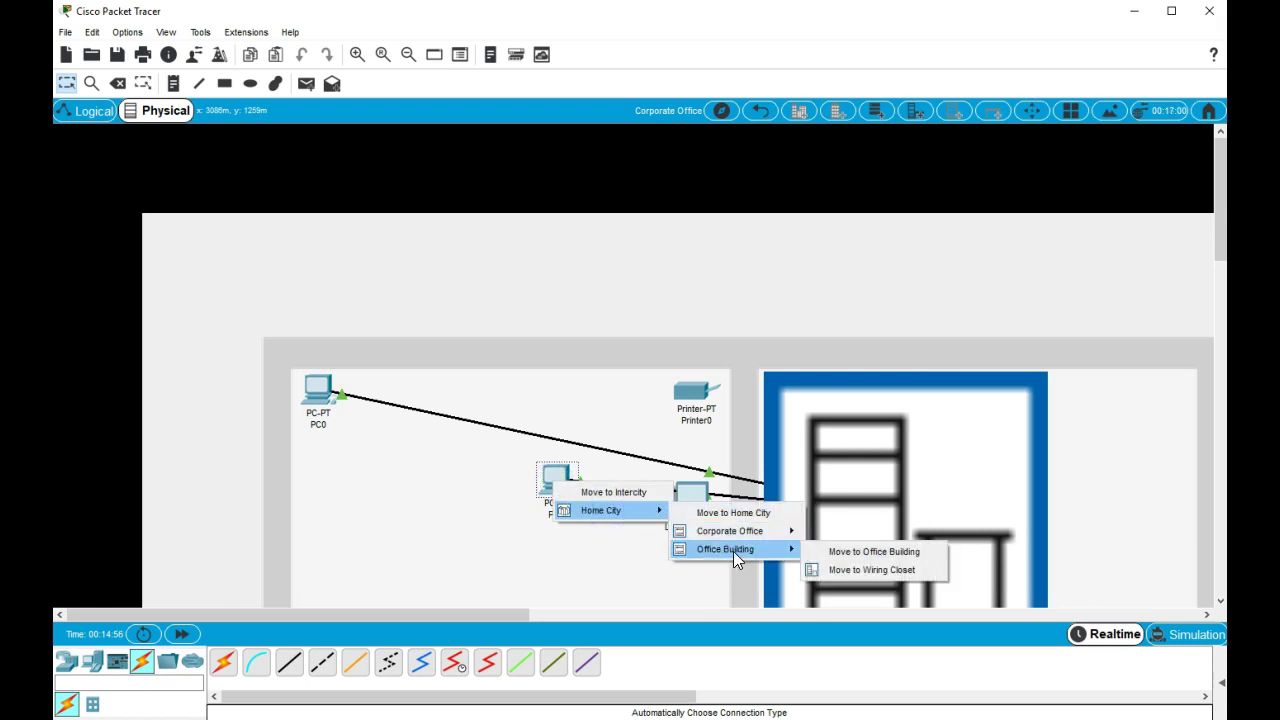
click(860, 551)
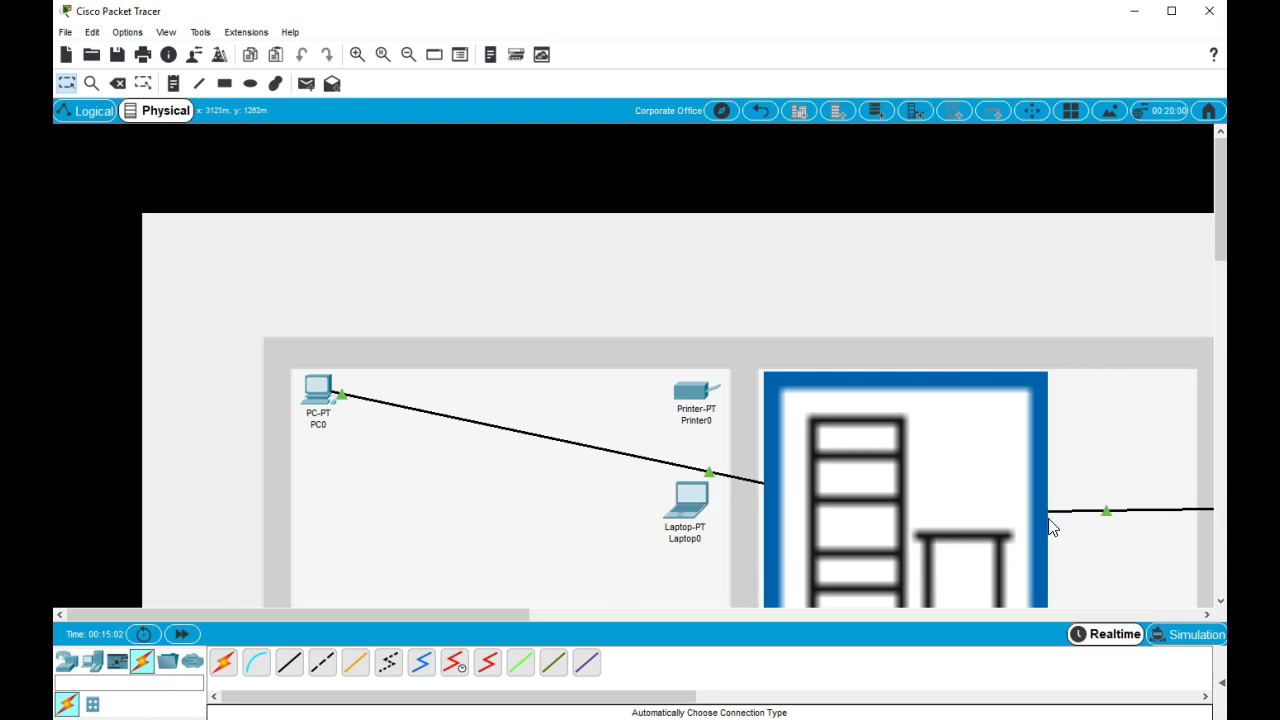
Open Corporate Office's Main Wiring Closet and move Router1 from its rack to the Wiring Closet in Office Building
click(404, 58)
click(404, 58)
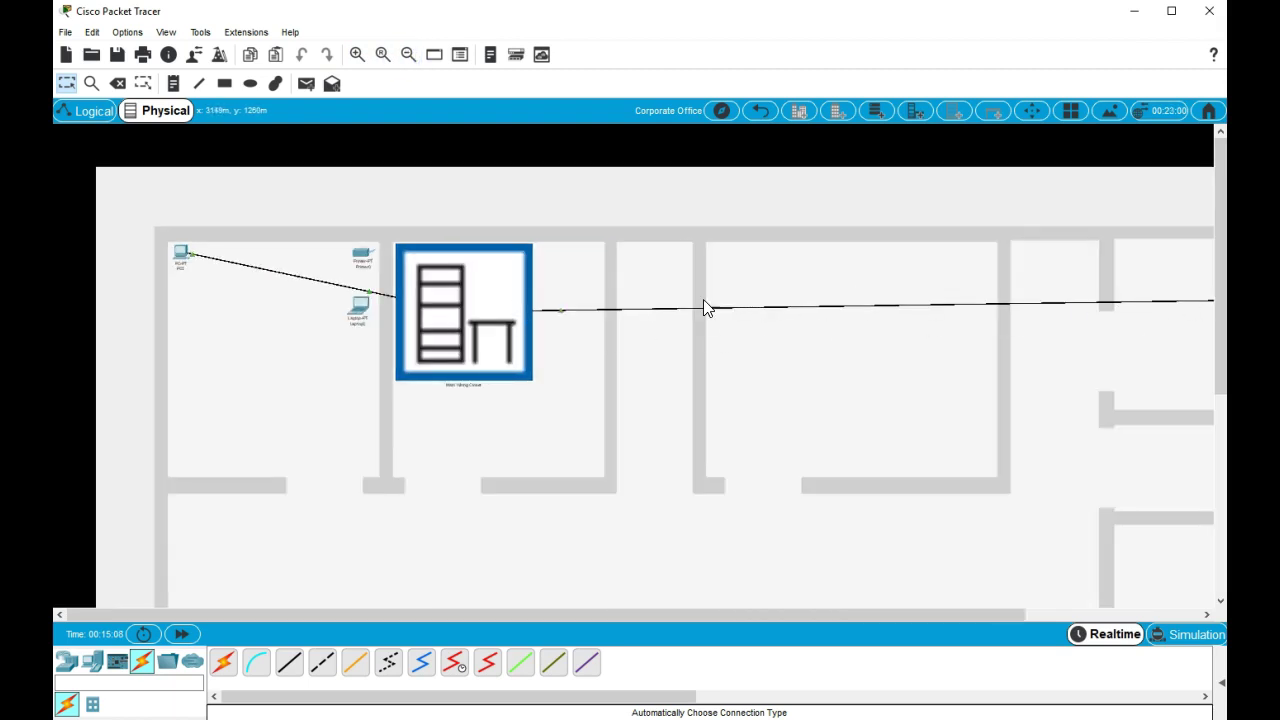
click(451, 306)
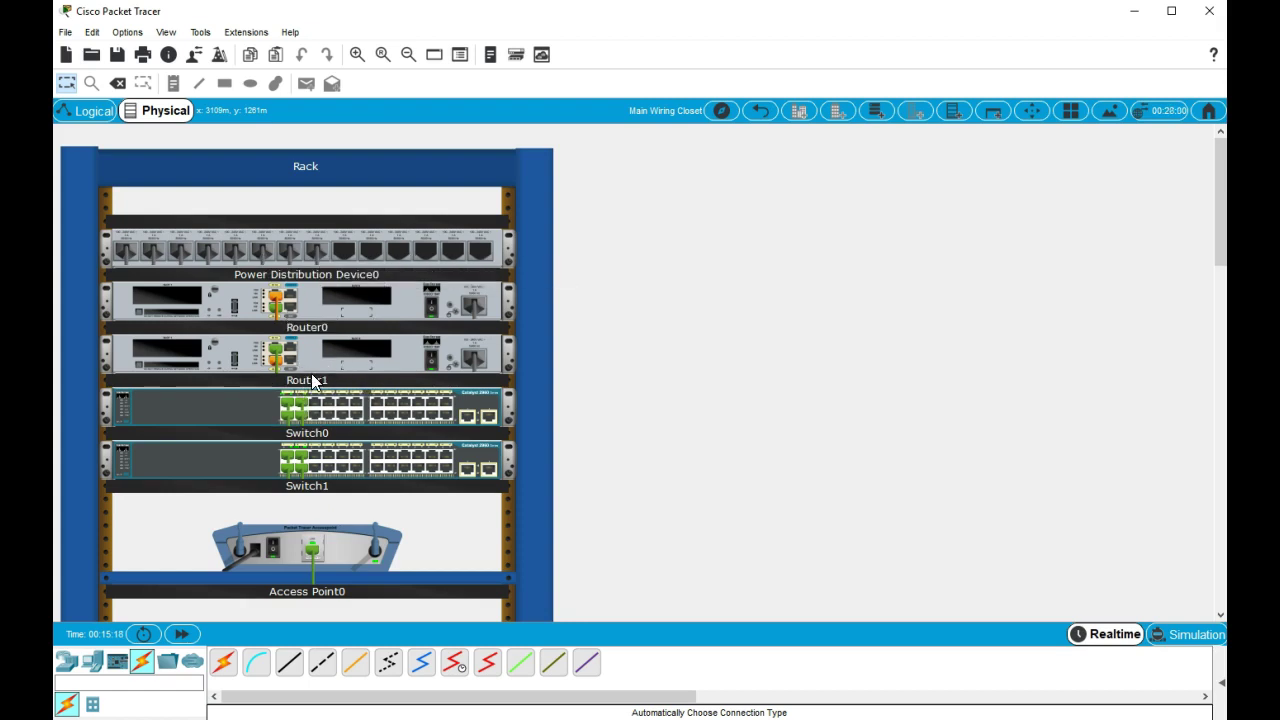
click(1032, 110)
click(345, 364)
mouse_move(395, 392)
mouse_move(512, 429)
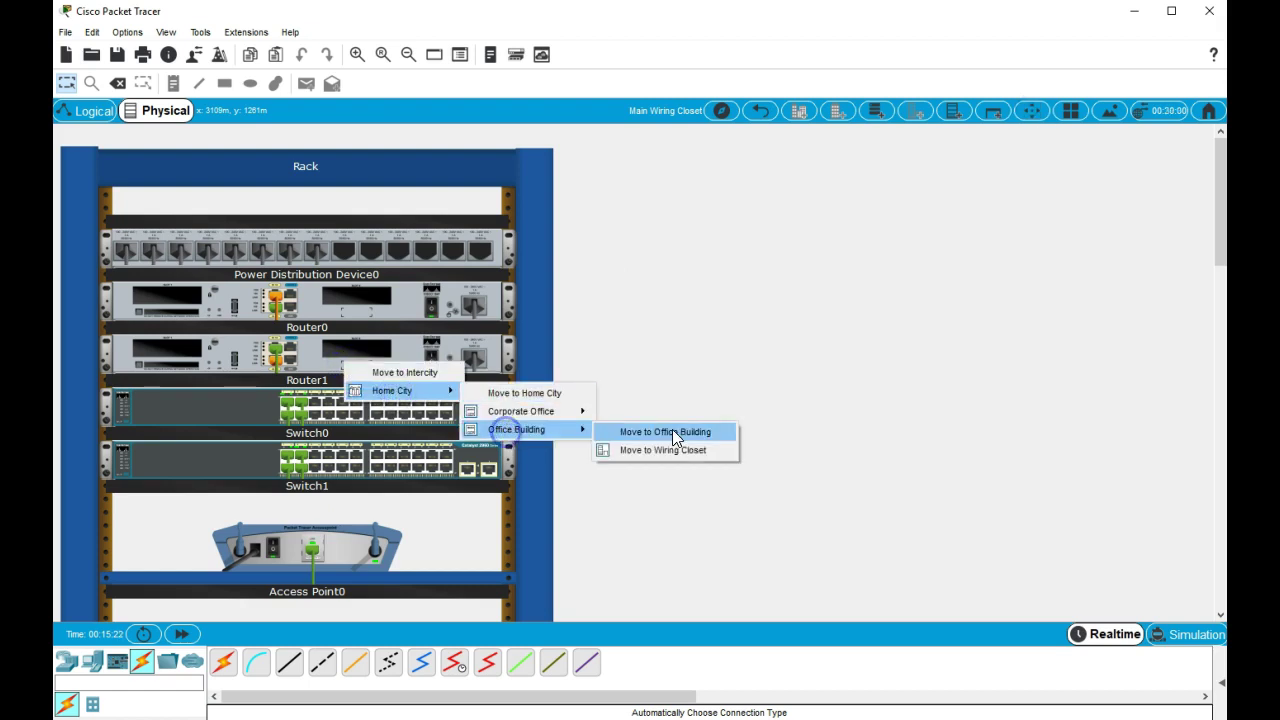
click(670, 450)
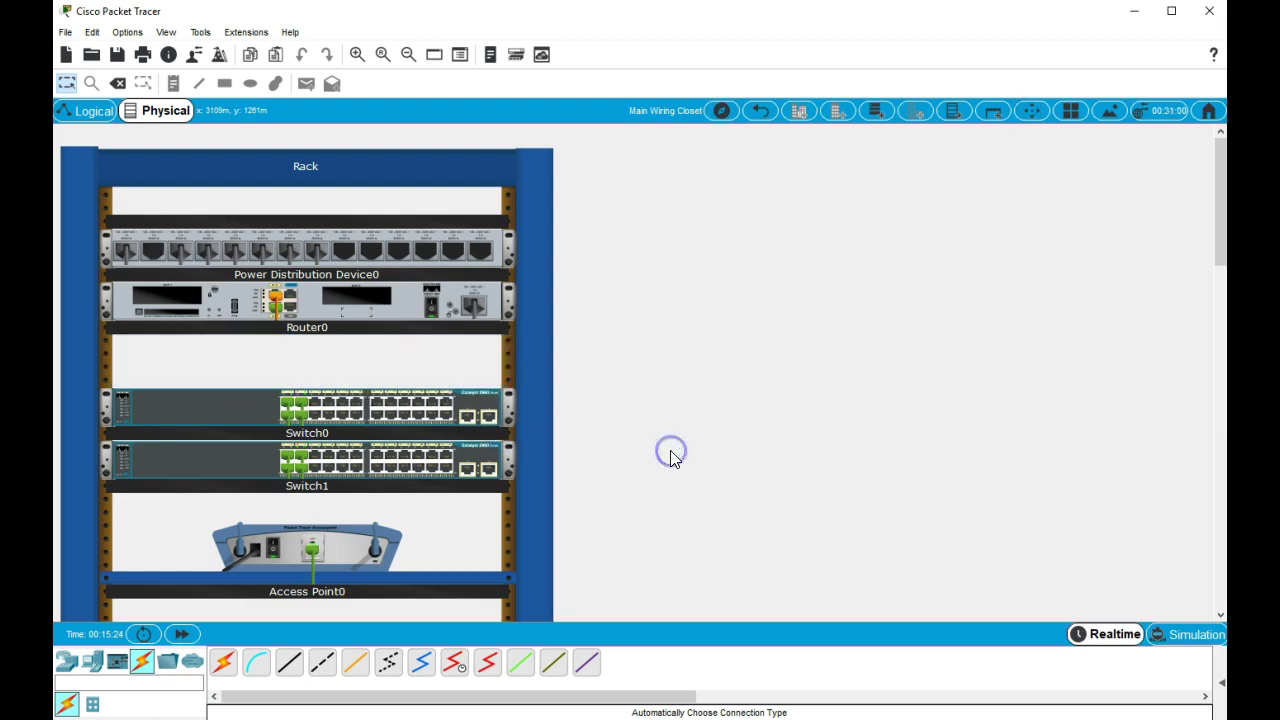
Move Switch1 from the Main Wiring Closet rack to the Wiring Closet in Home City's Office Building
click(1032, 110)
click(416, 458)
mouse_move(425, 486)
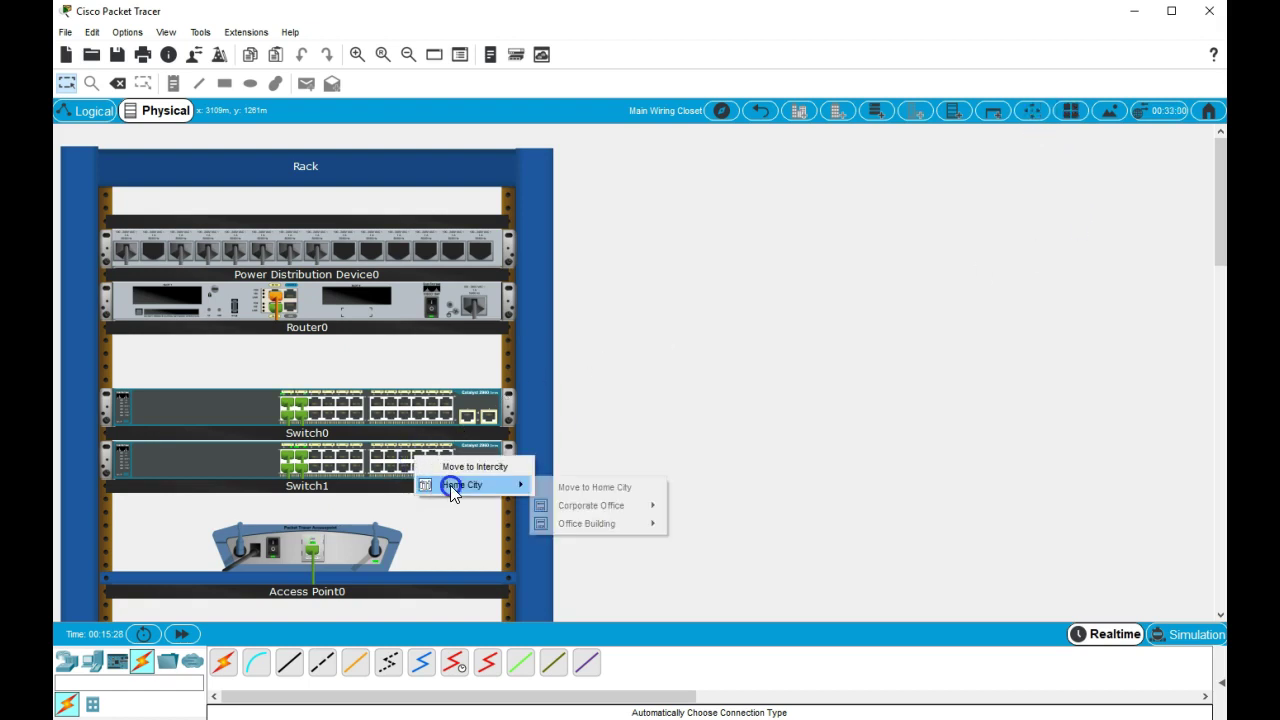
mouse_move(581, 522)
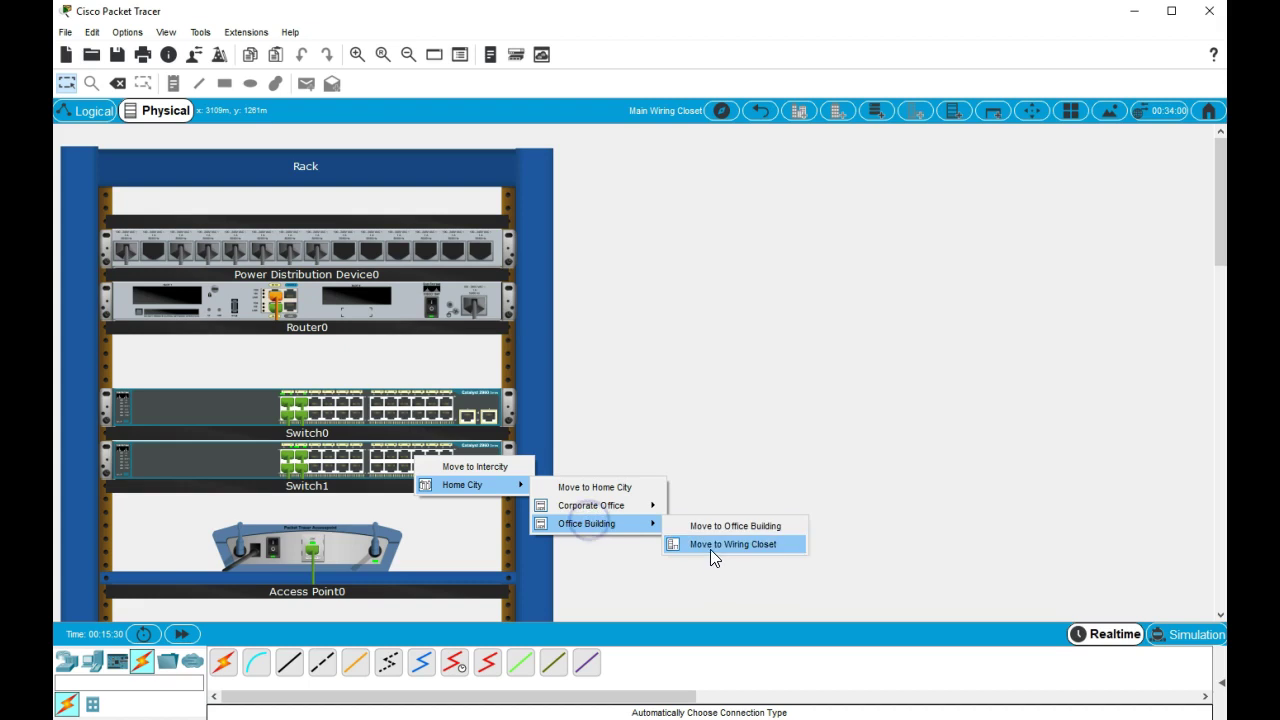
click(712, 546)
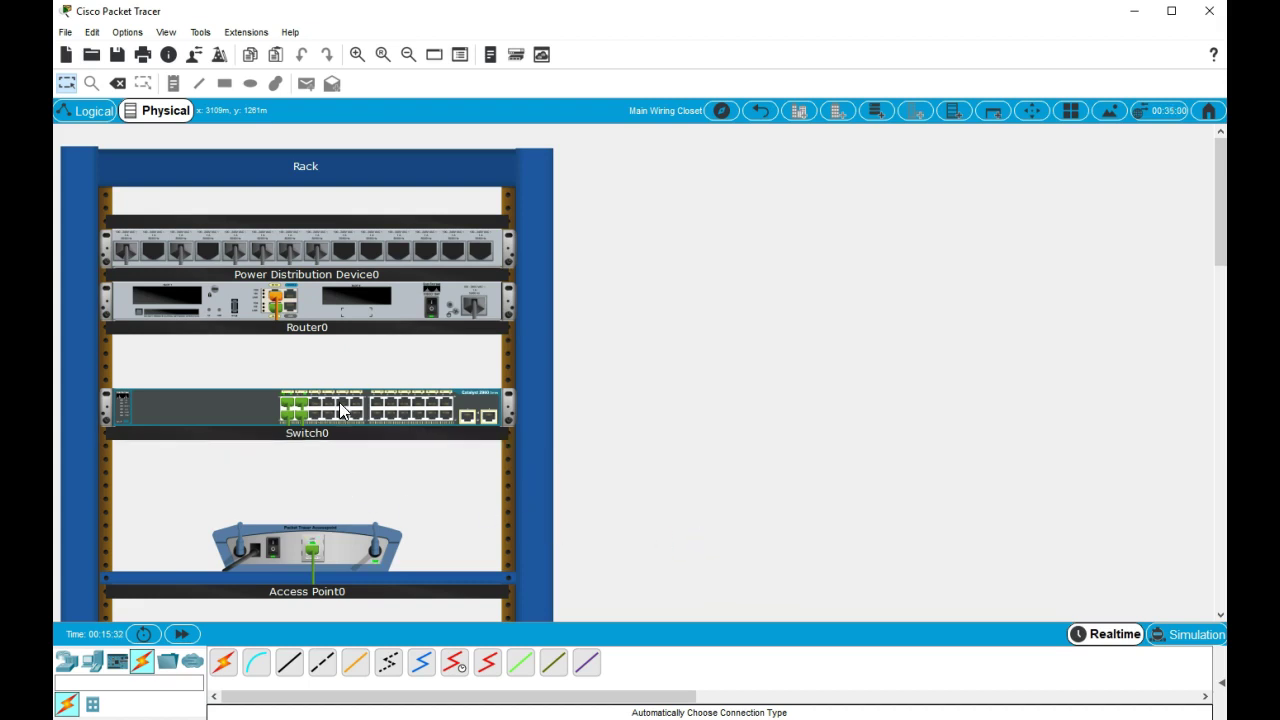
Shift Switch0 up directly below Router0 and Access Point0 up directly below Switch0 in the rack
drag(340, 407, 341, 350)
drag(345, 539, 371, 494)
Move Access Point1 from the Main Wiring Closet rack to the Wiring Closet in Office Building
scroll(378, 514, down, 2)
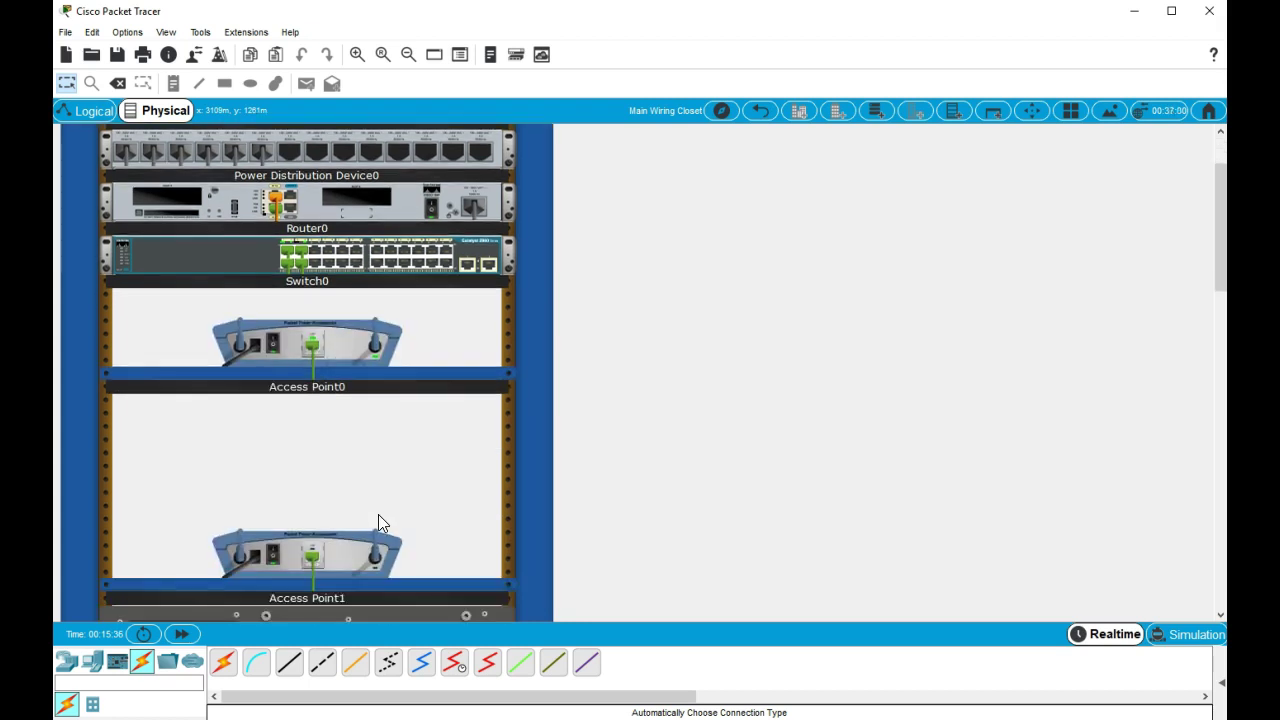
scroll(378, 530, down, 1)
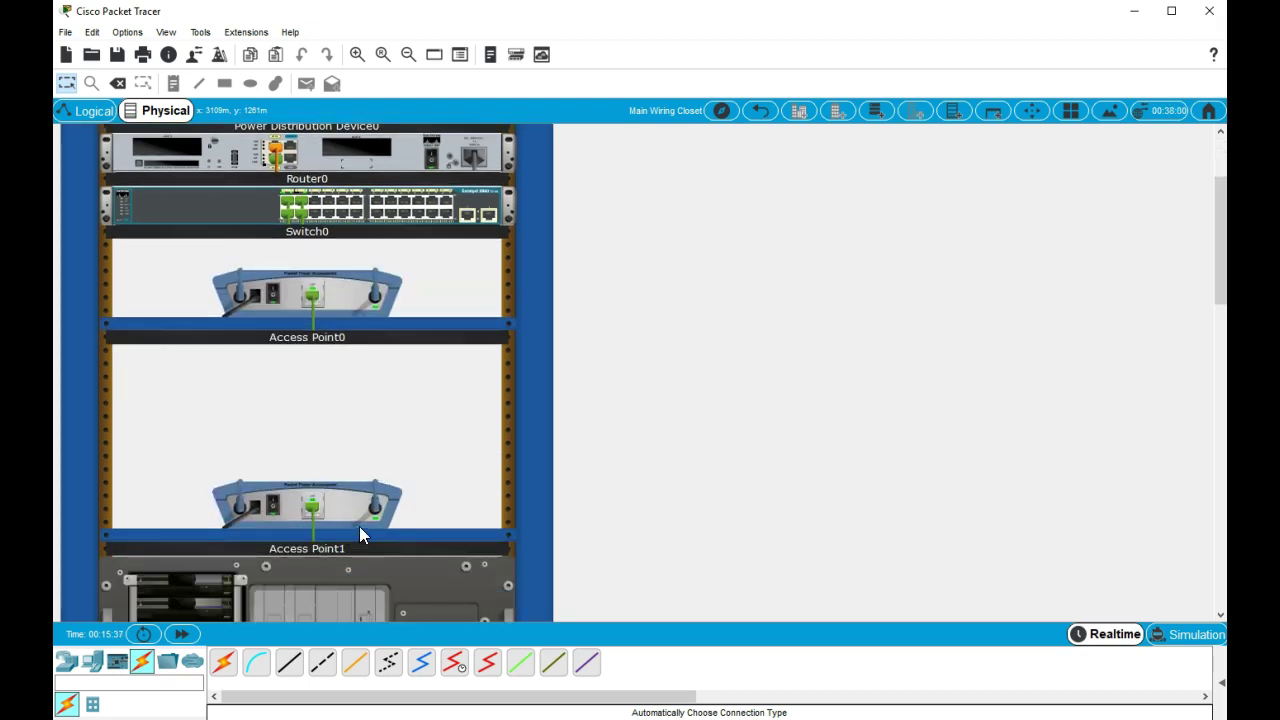
click(1030, 112)
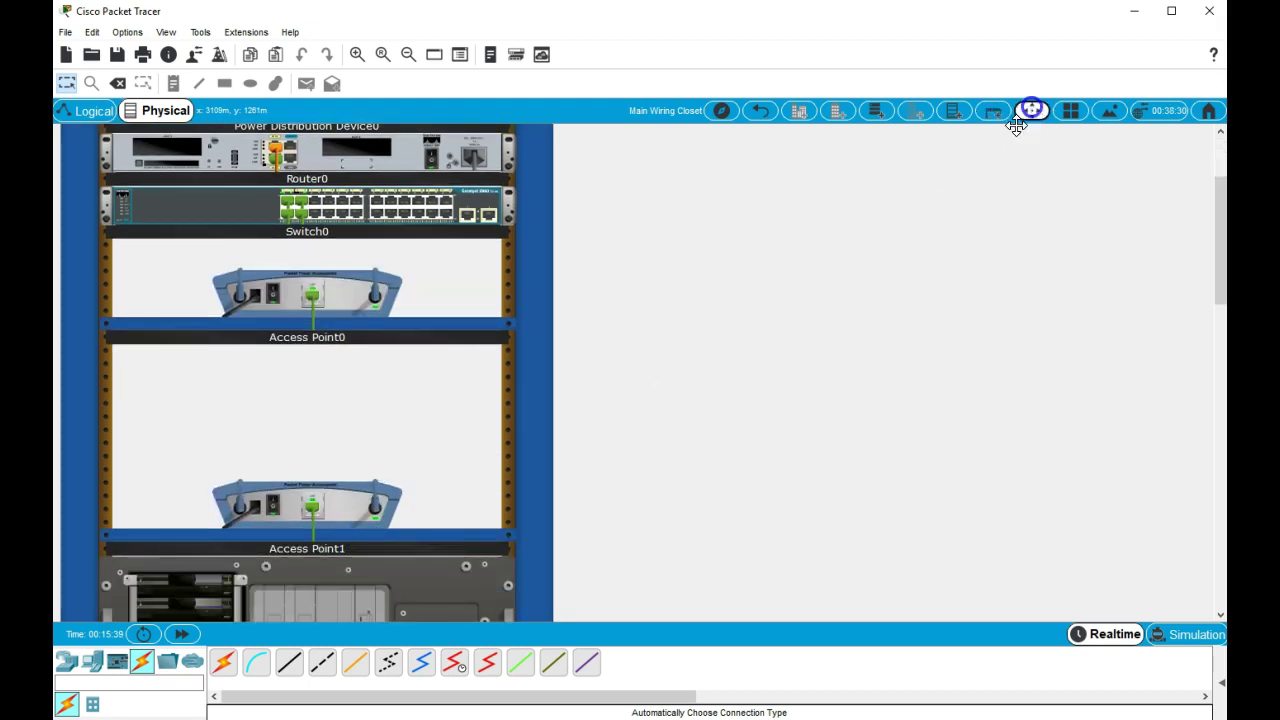
click(340, 520)
click(443, 548)
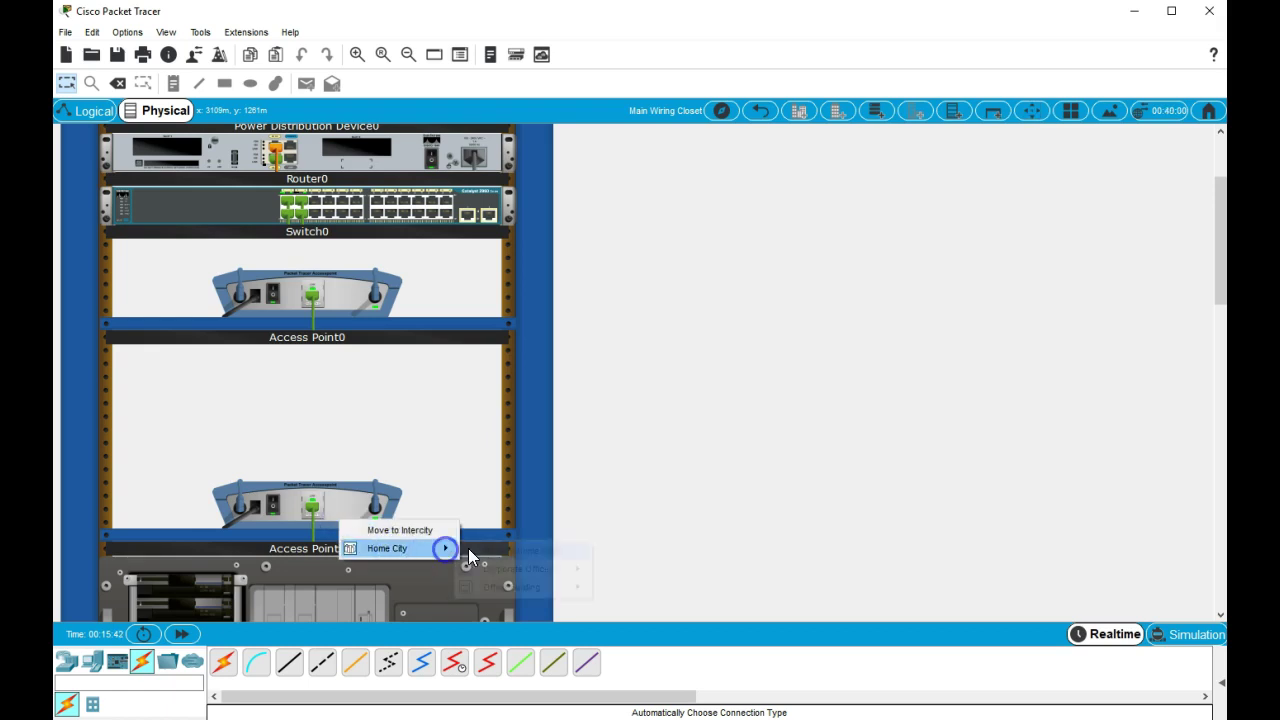
click(517, 587)
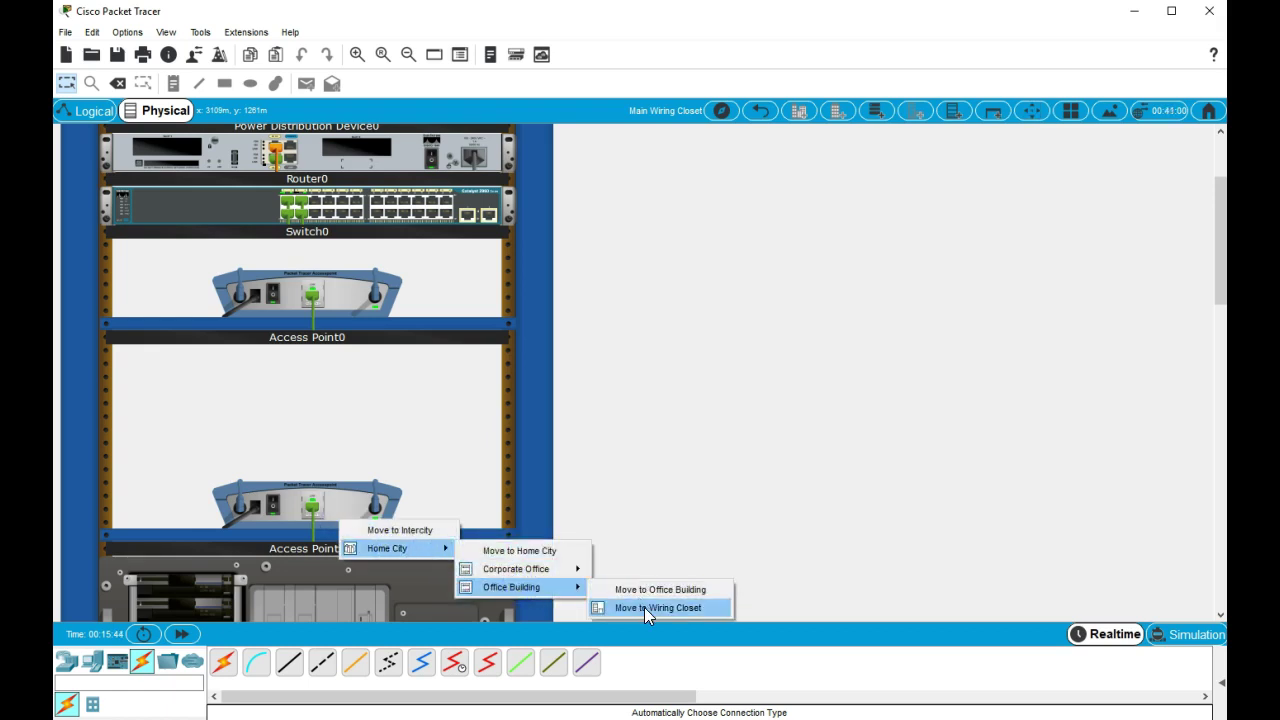
click(644, 607)
Shift Server0 up beneath Access Point0 in the rack and move Server1 to Office Building's Wiring Closet
scroll(360, 483, down, 3)
drag(381, 453, 395, 253)
scroll(356, 485, down, 2)
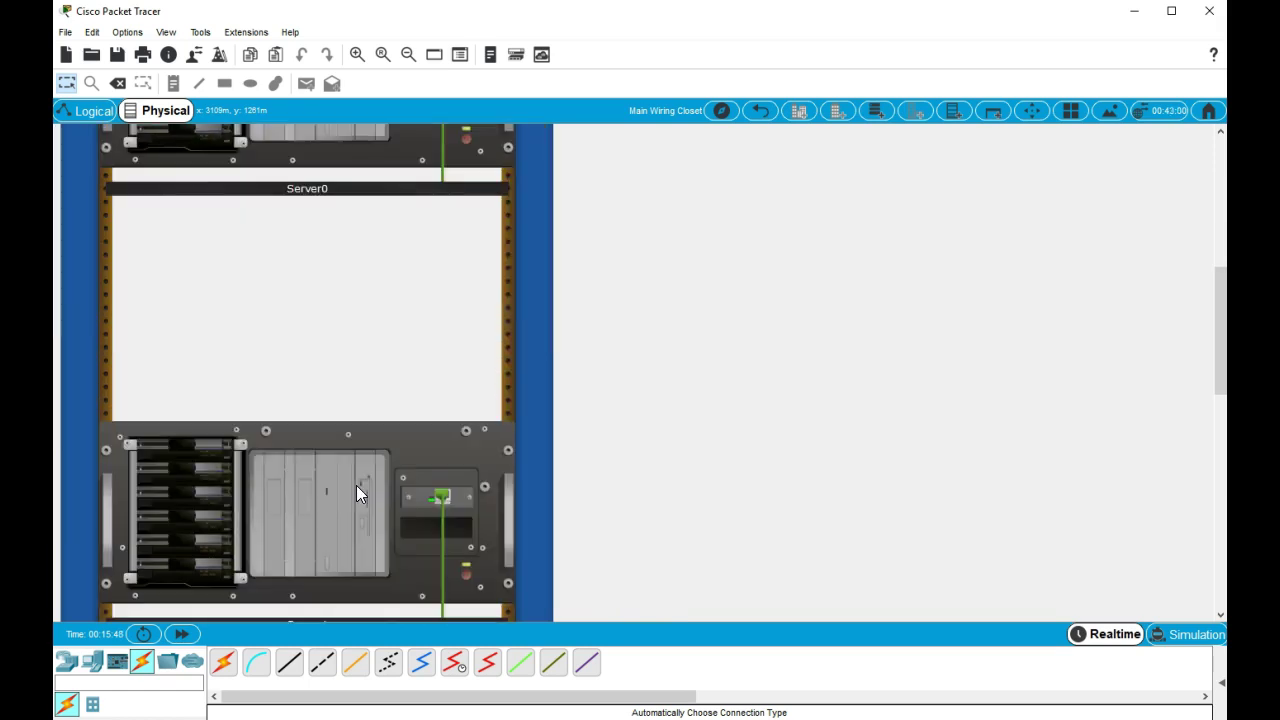
click(1033, 111)
click(293, 530)
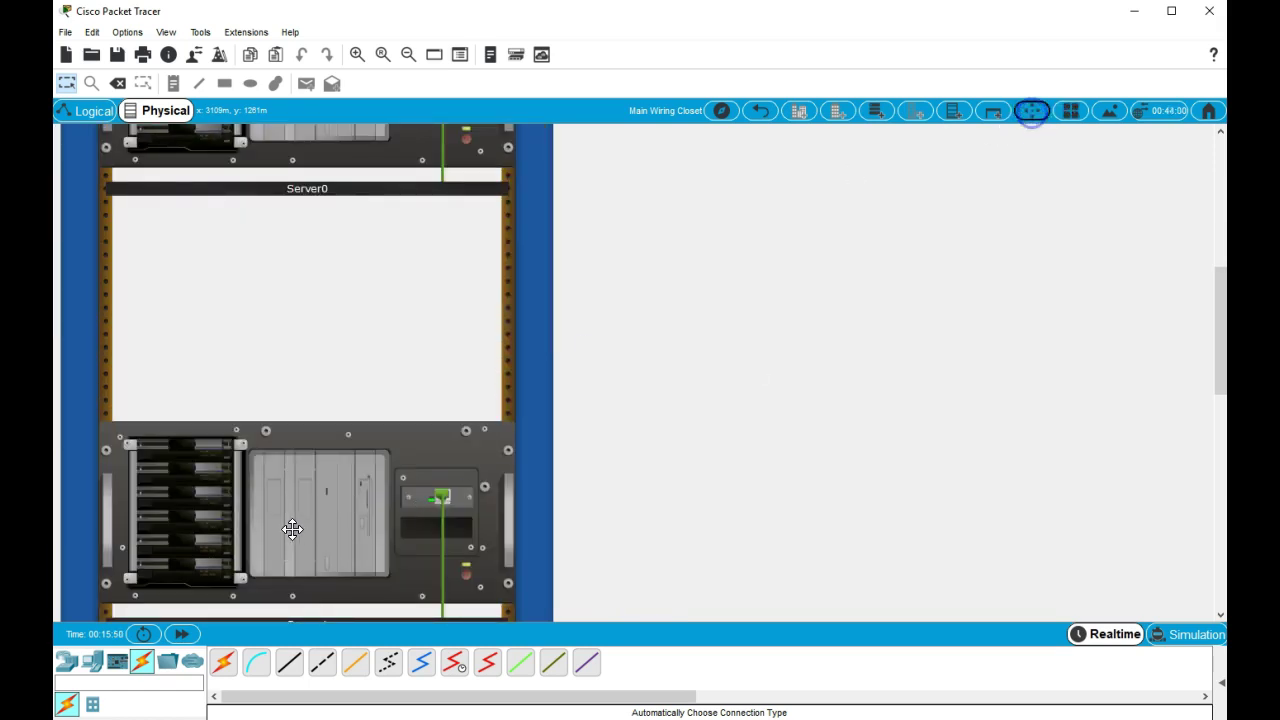
mouse_move(357, 558)
mouse_move(471, 599)
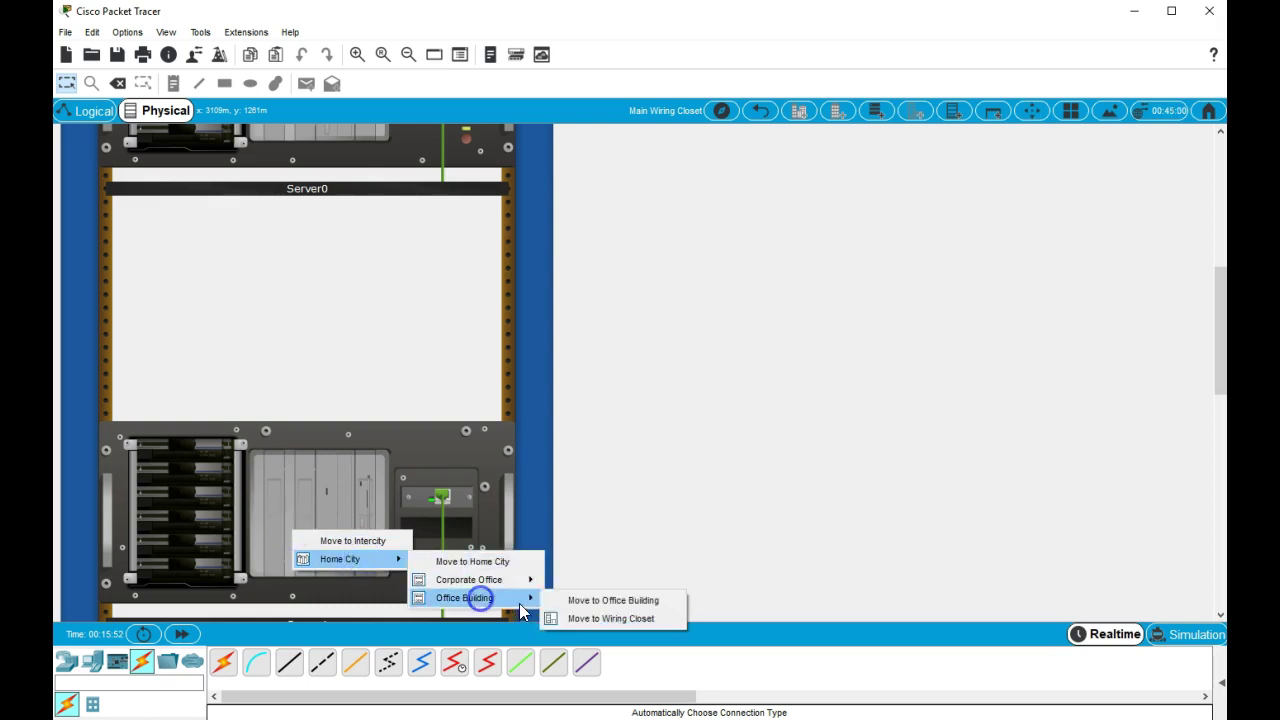
click(607, 619)
scroll(311, 496, down, 3)
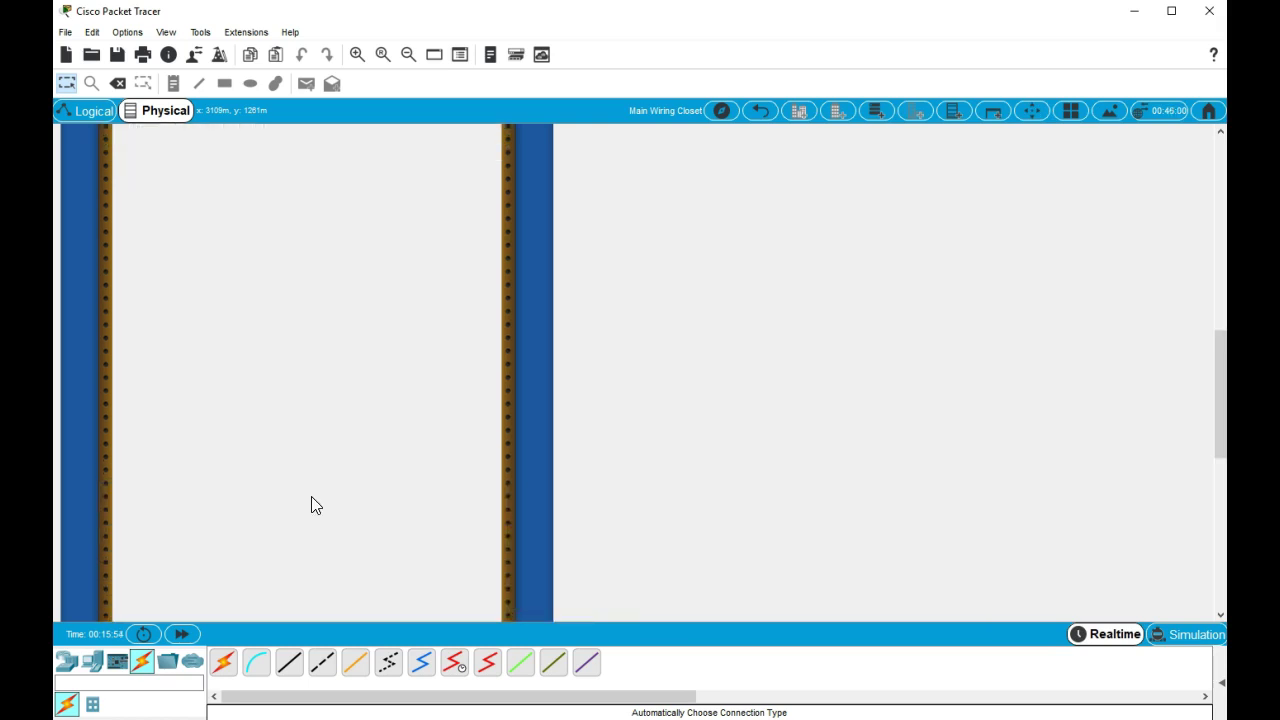
scroll(334, 492, up, 5)
scroll(334, 492, up, 1)
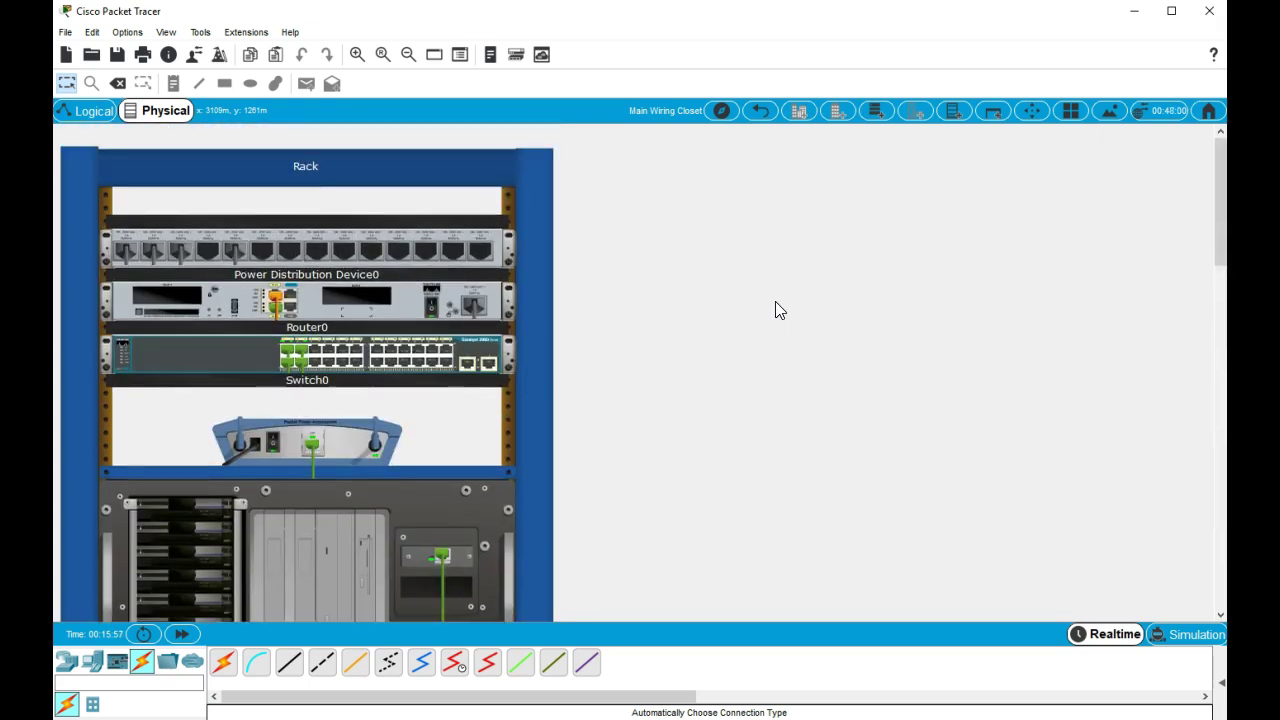
Enter Office Building from Home City and move PC1 into the second upper room, closer to the wiring closet
click(760, 112)
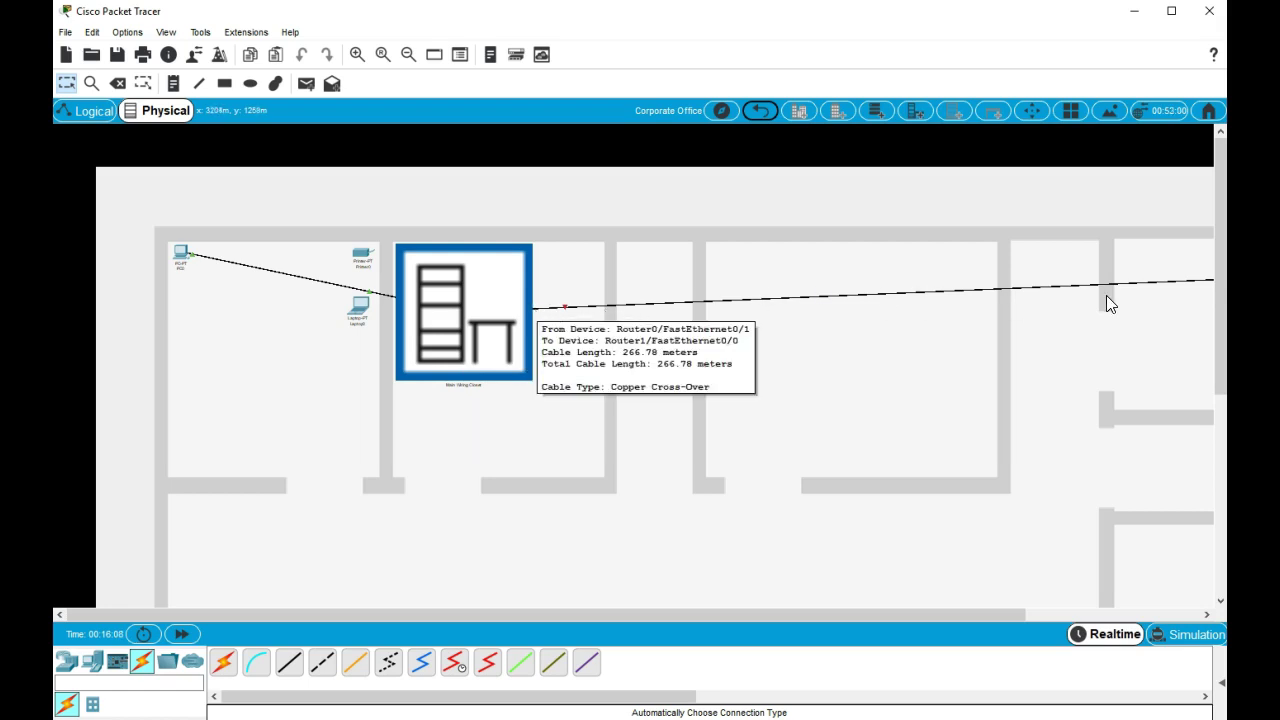
click(760, 110)
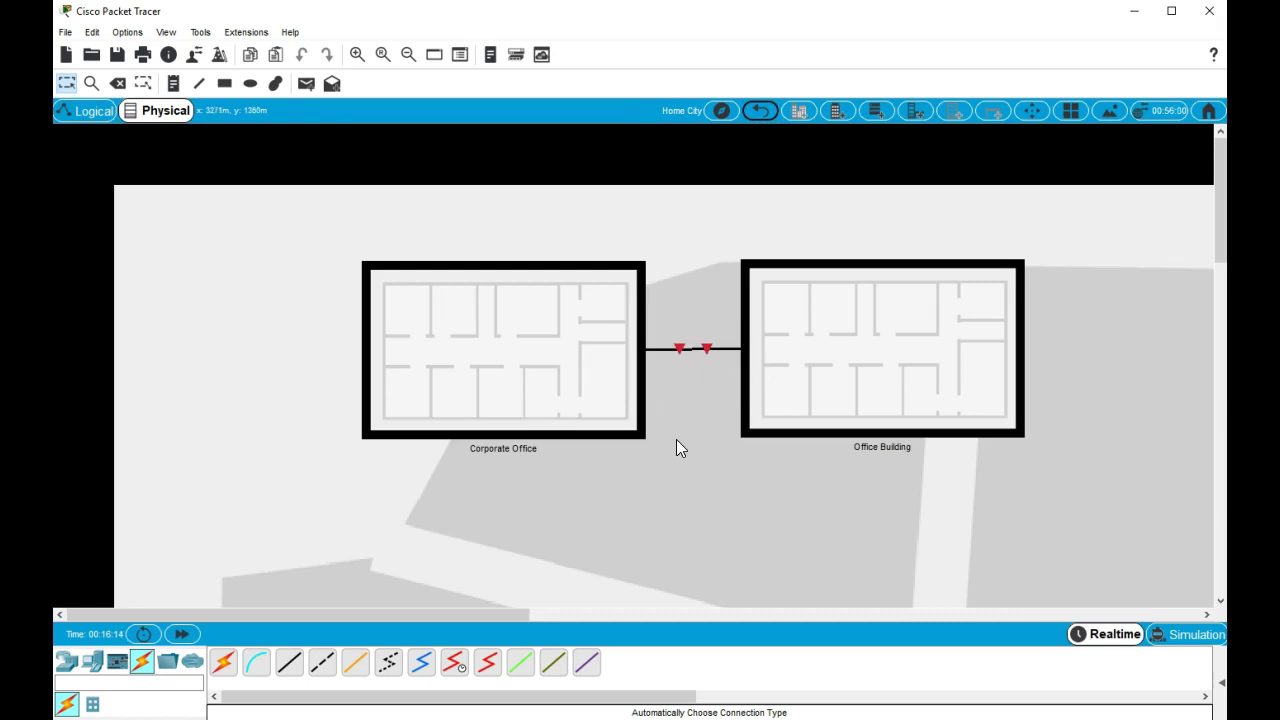
click(886, 372)
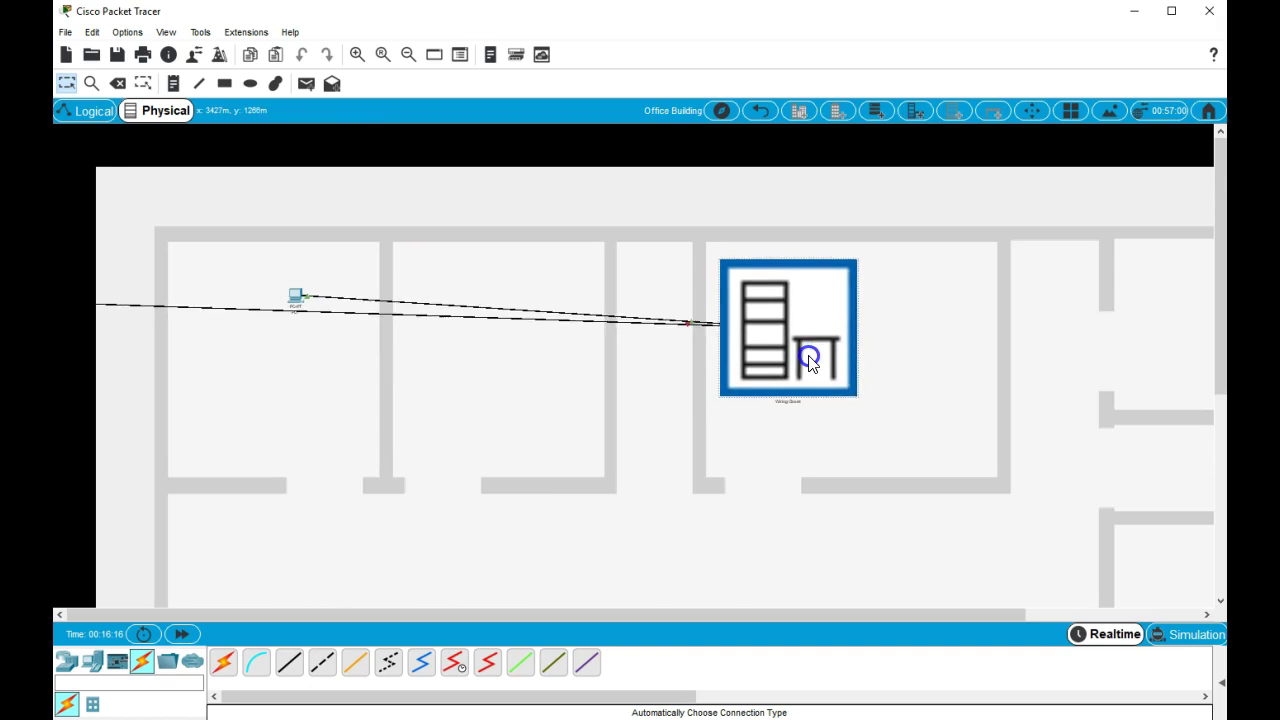
drag(810, 362, 802, 351)
drag(296, 297, 605, 256)
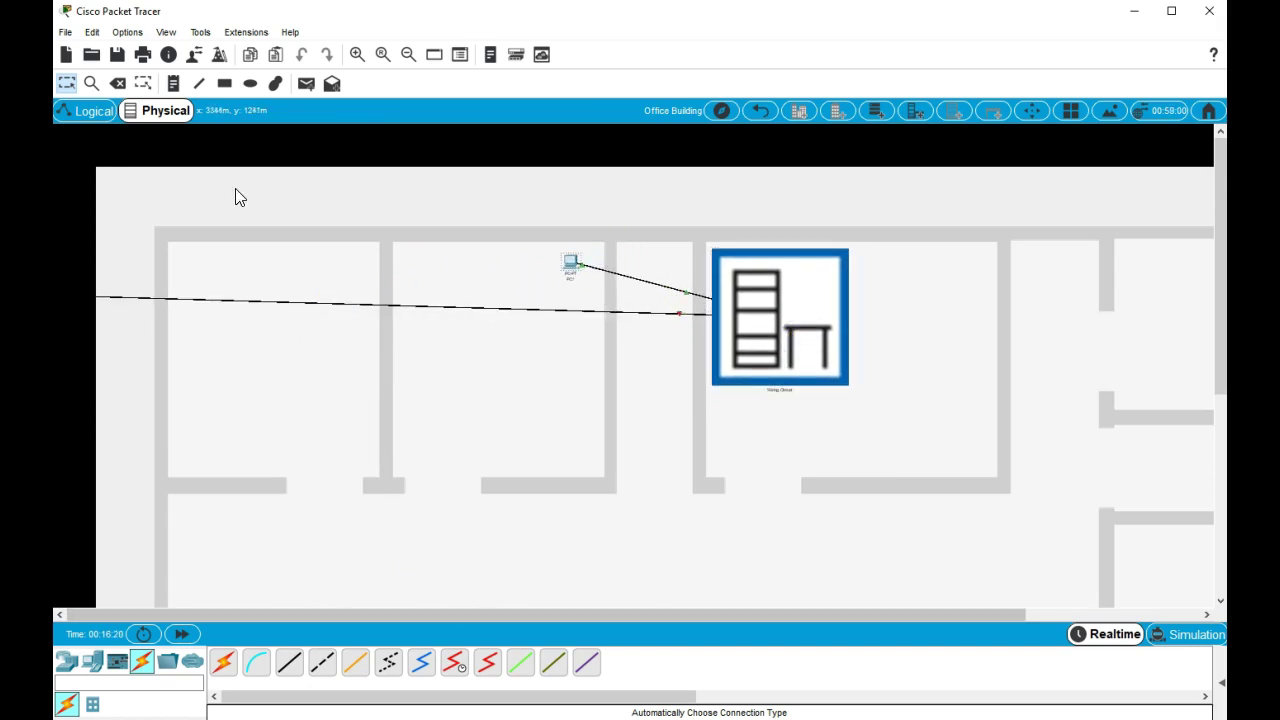
Return to Home City and bring the two connected buildings and their name labels into readable view
click(408, 54)
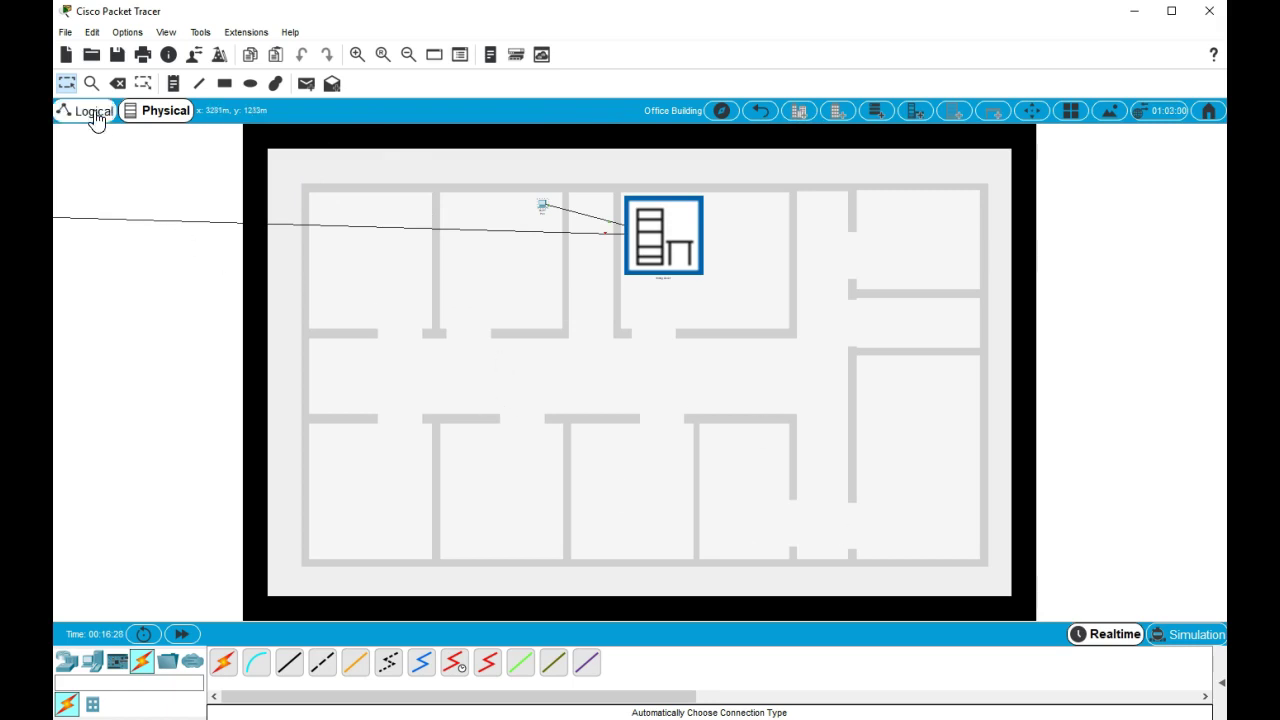
click(760, 110)
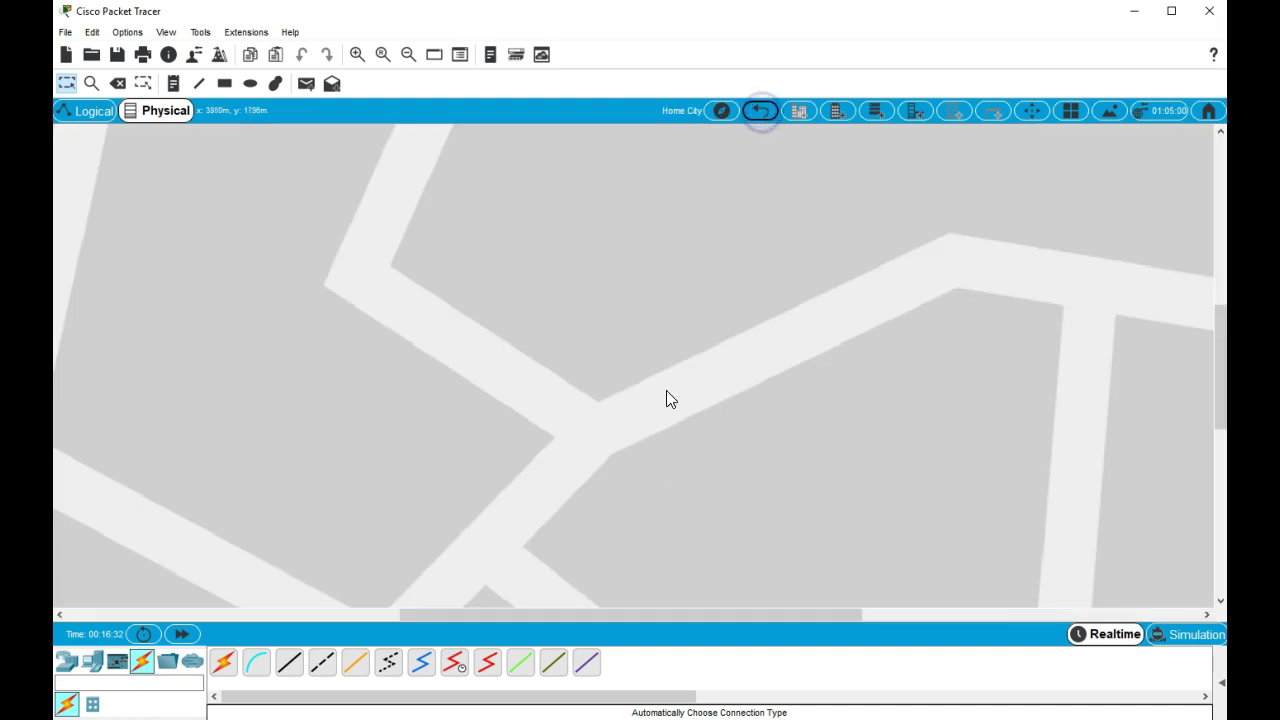
click(408, 55)
click(408, 55)
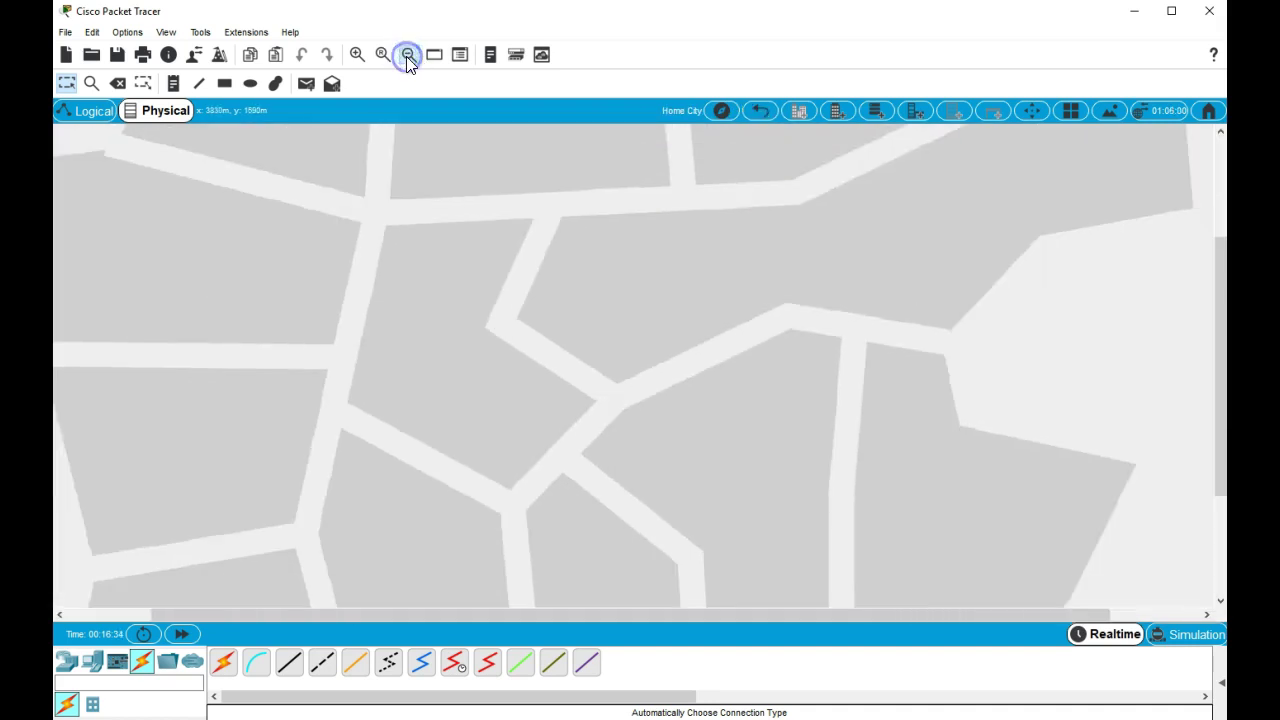
click(408, 55)
drag(1222, 296, 1194, 166)
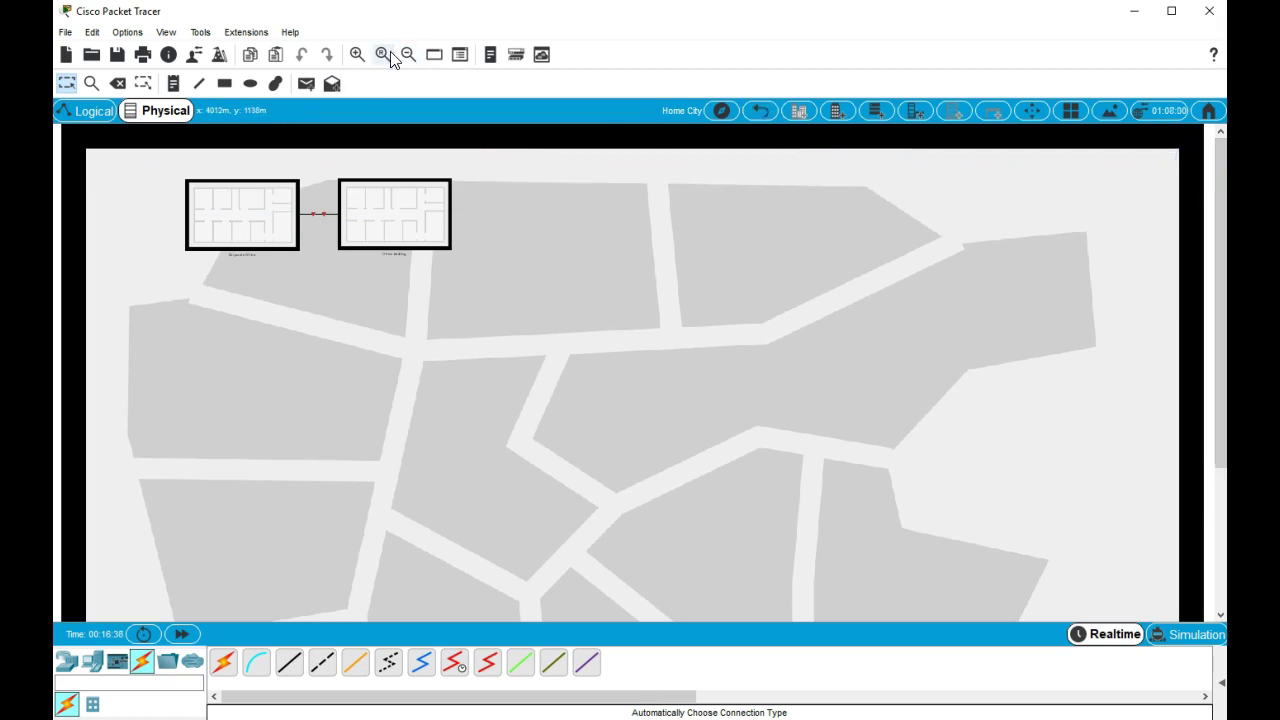
click(356, 54)
drag(452, 605, 190, 563)
drag(376, 619, 140, 614)
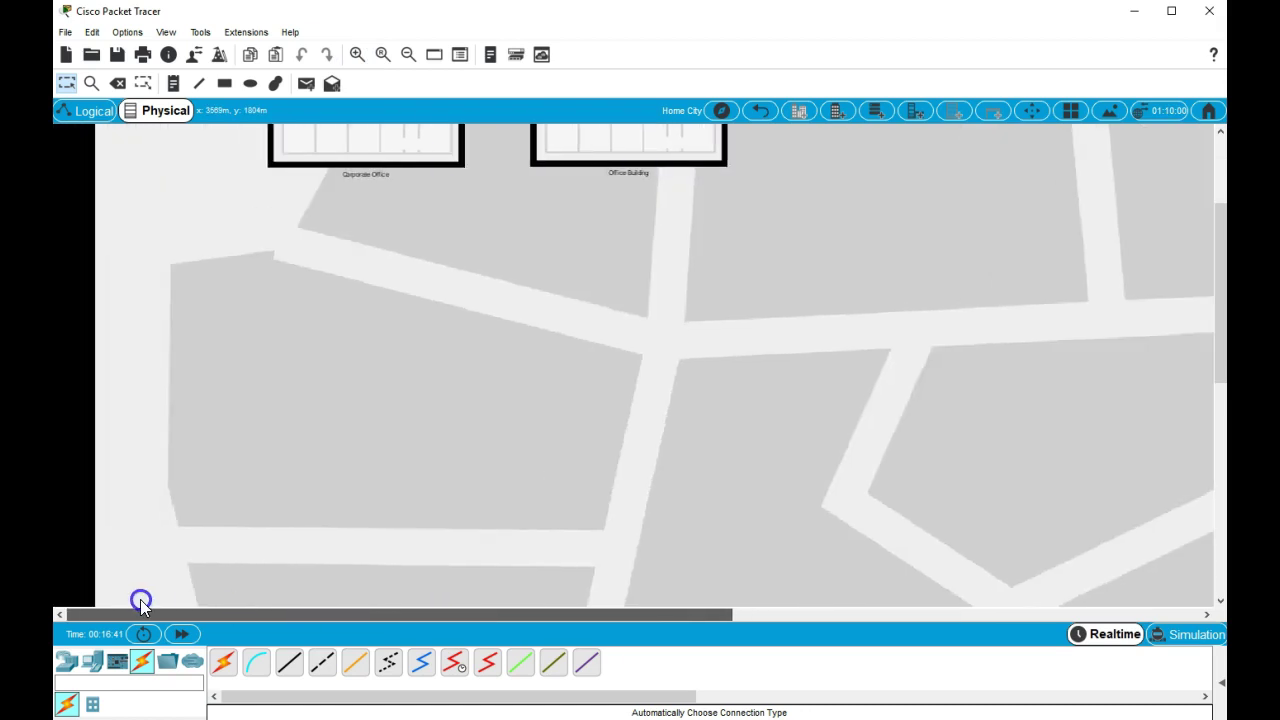
drag(1221, 290, 1220, 130)
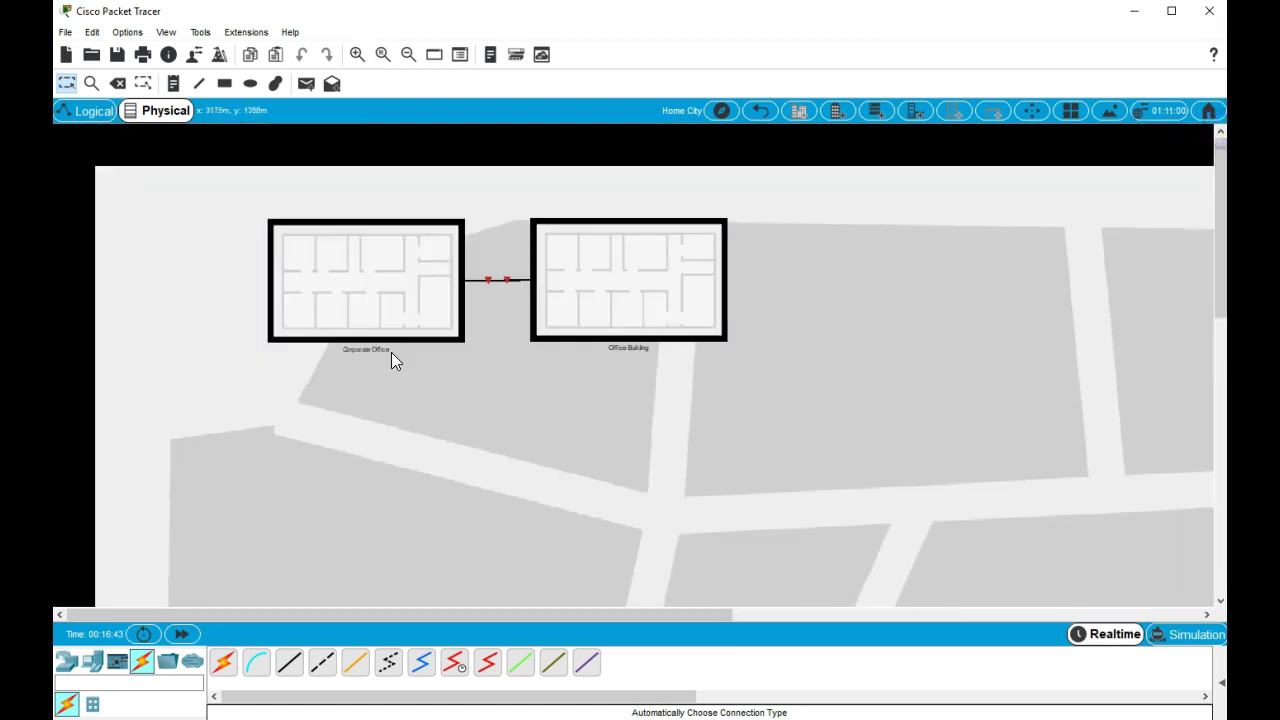
Rename Corporate Office in Home City as Network 0
click(366, 349)
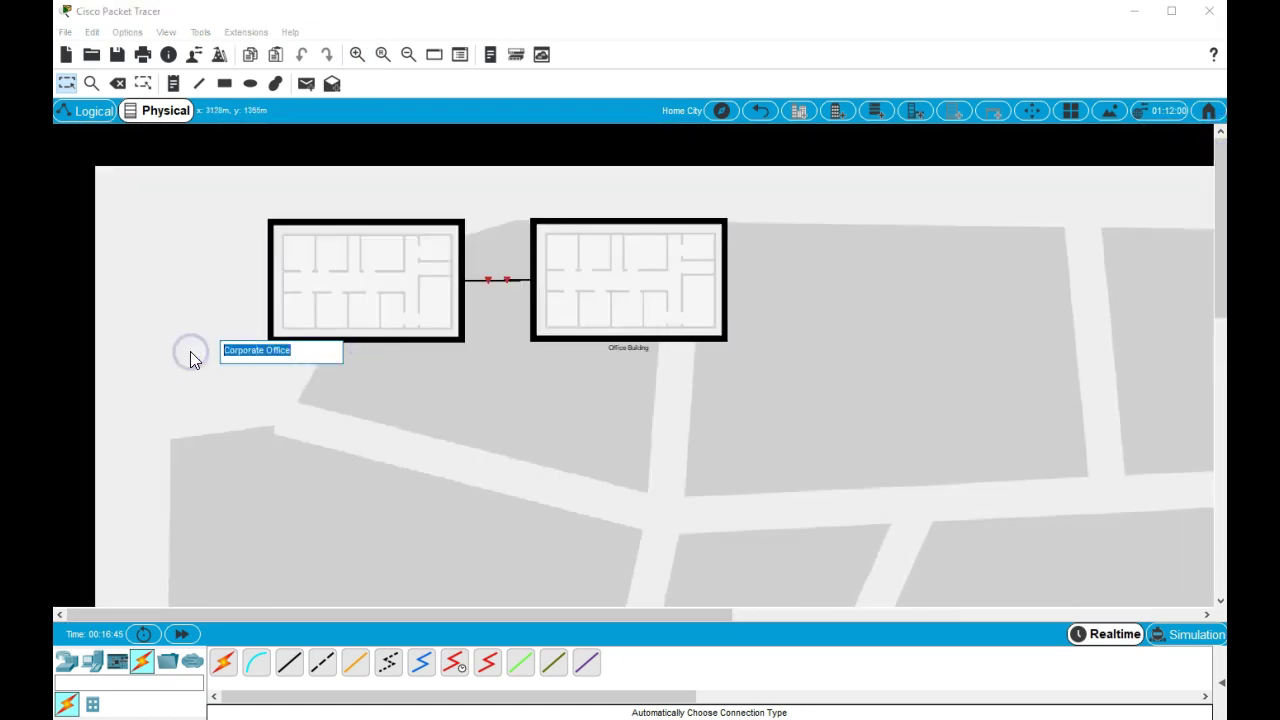
text(Netwokr)
key(BackSpace)
key(BackSpace)
text(rk 0)
click(534, 420)
Rename Office Building in Home City as Network 2
click(620, 349)
click(620, 350)
click(620, 349)
drag(600, 349, 443, 351)
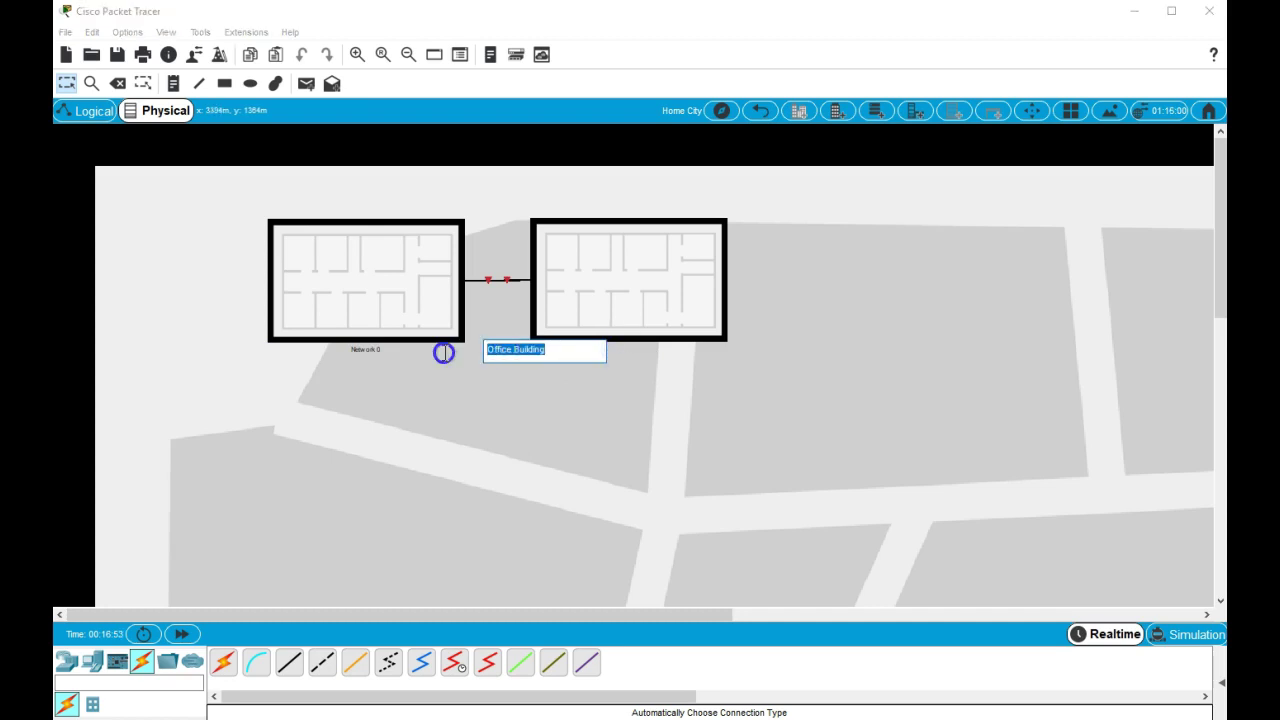
text(Network 2)
click(572, 401)
Change the Network 0 building's label to Network 1 and add 192.168.1.0 on a second line
click(364, 350)
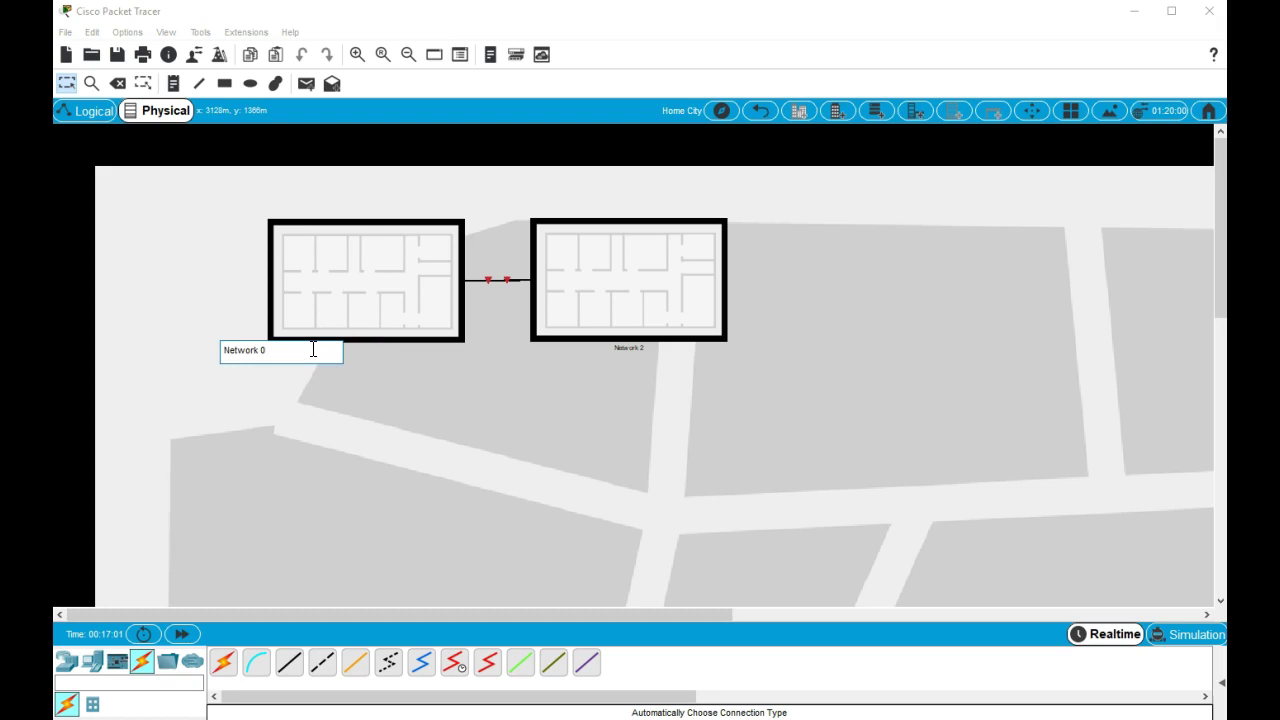
key(Return)
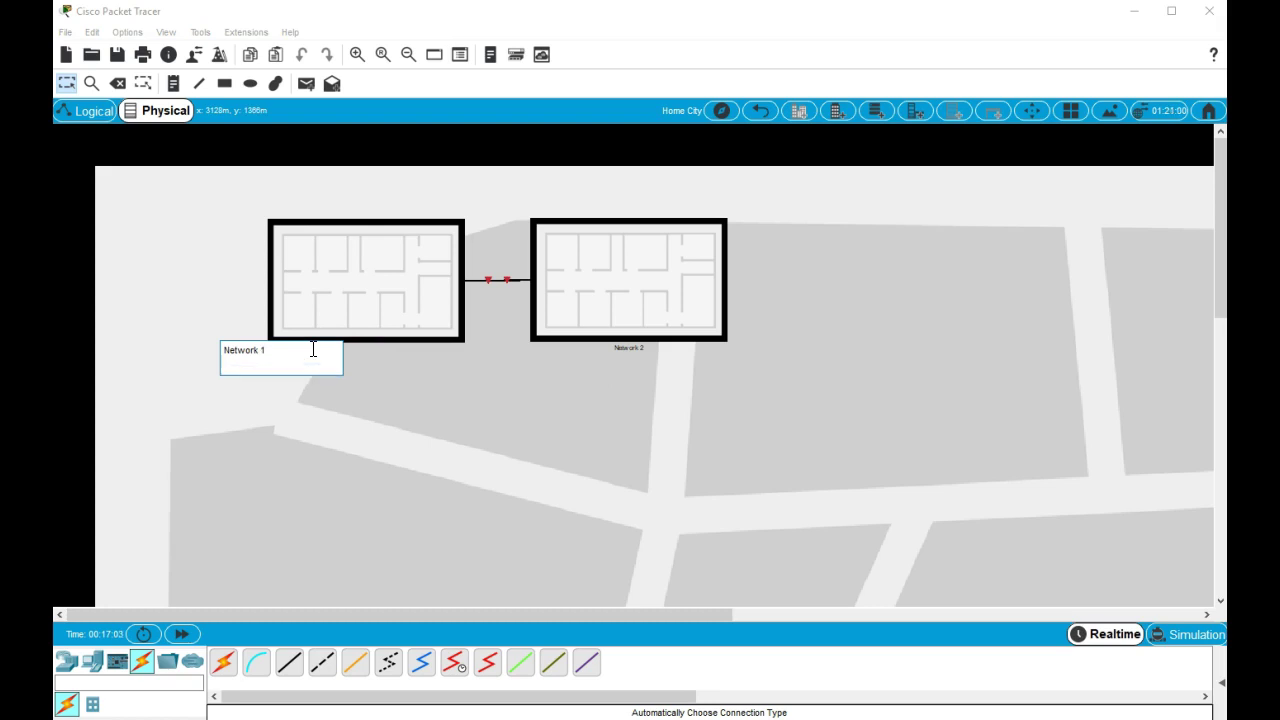
key(BackSpace)
key(Return)
click(473, 430)
Add the network address 192.168.2.0 on a second line of the Network 2 building's label
click(624, 349)
click(634, 348)
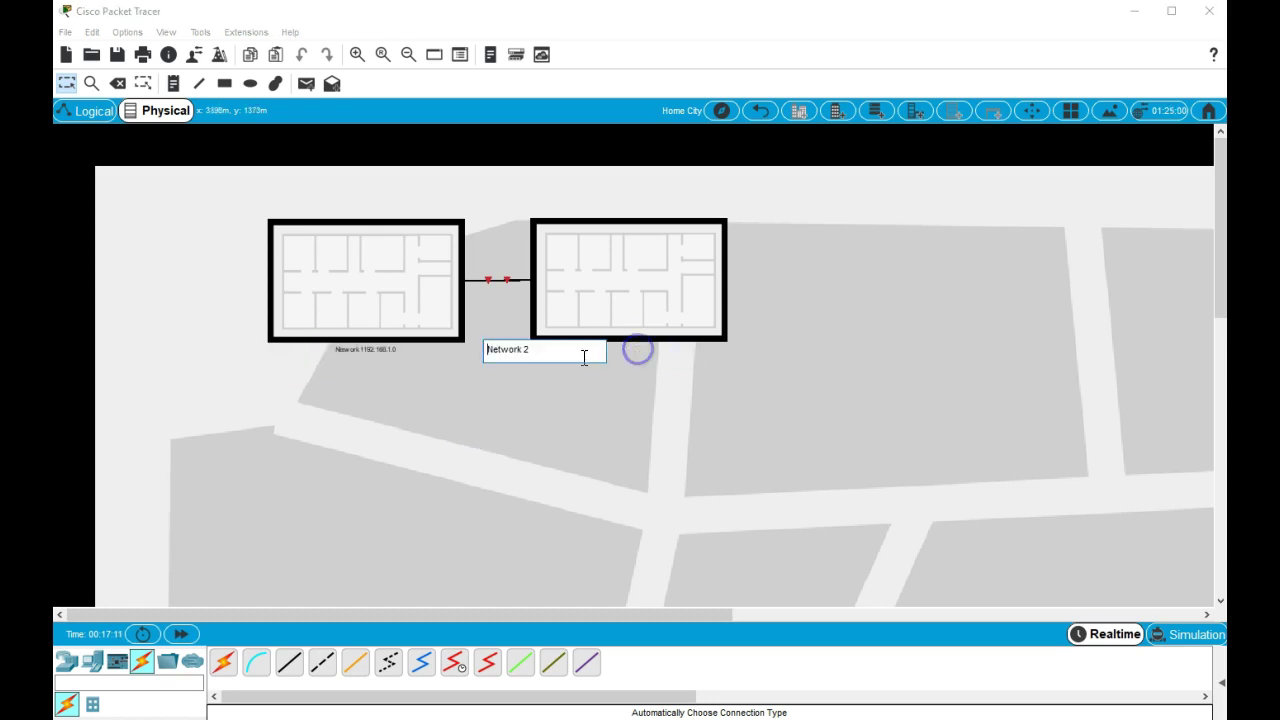
key(Return)
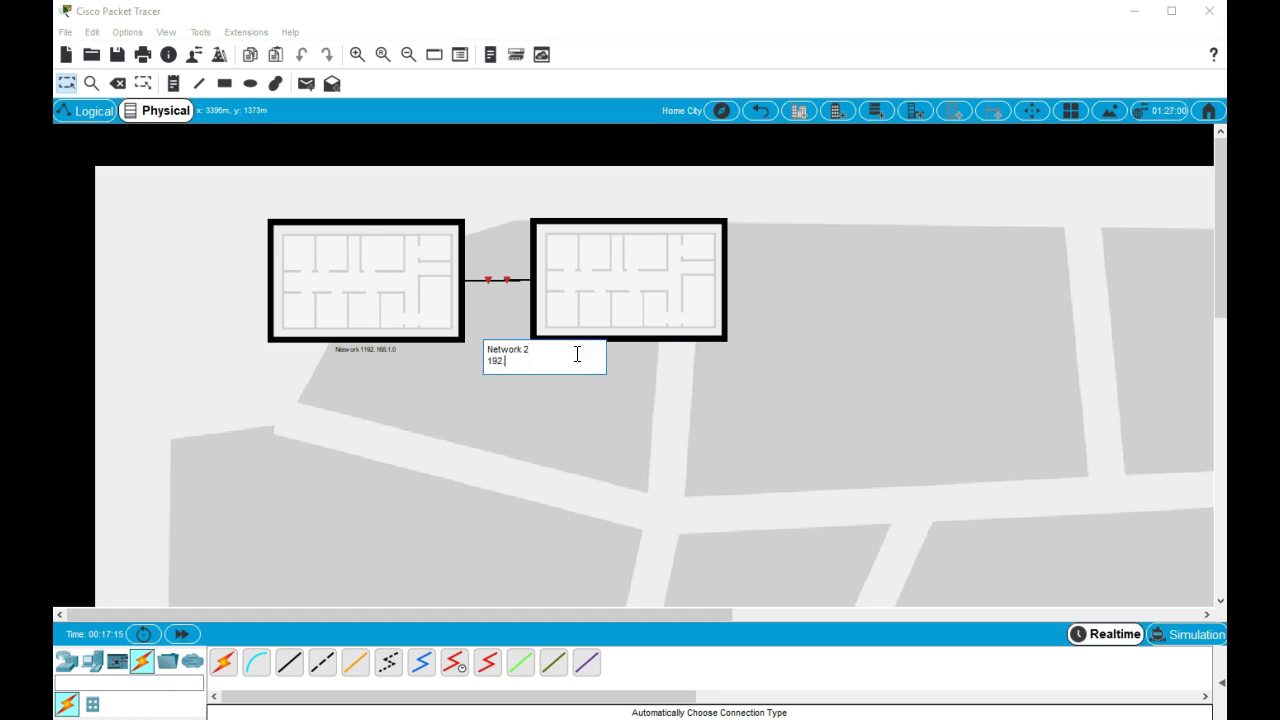
text(192.168.2.0)
key(Return)
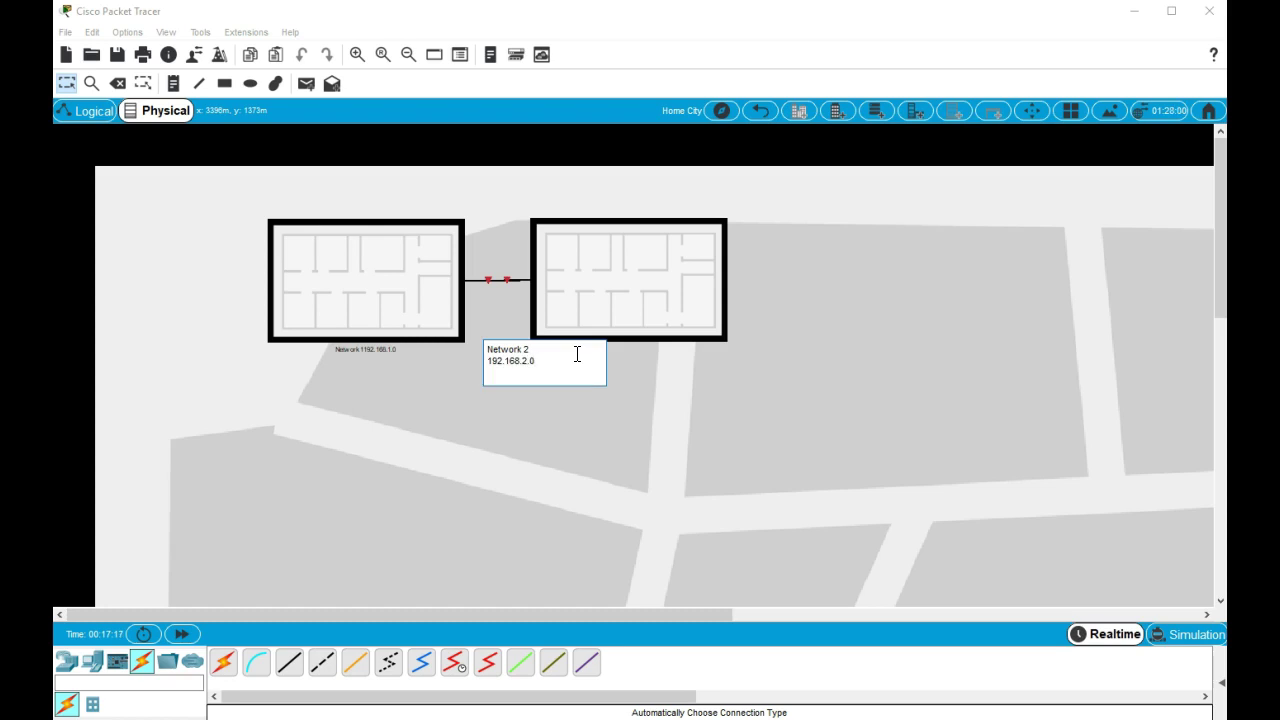
click(528, 506)
Delete the Network 1 text from the first building's label so it reads only 192.168.1.0
click(371, 350)
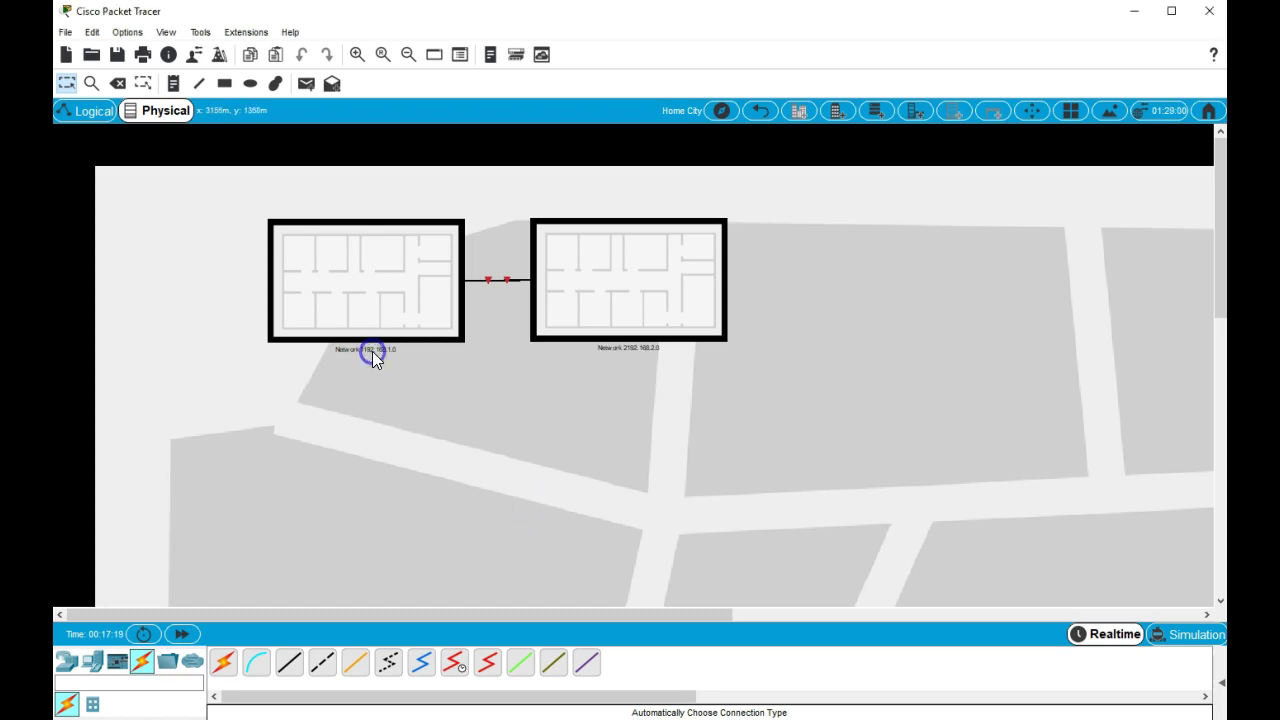
click(264, 354)
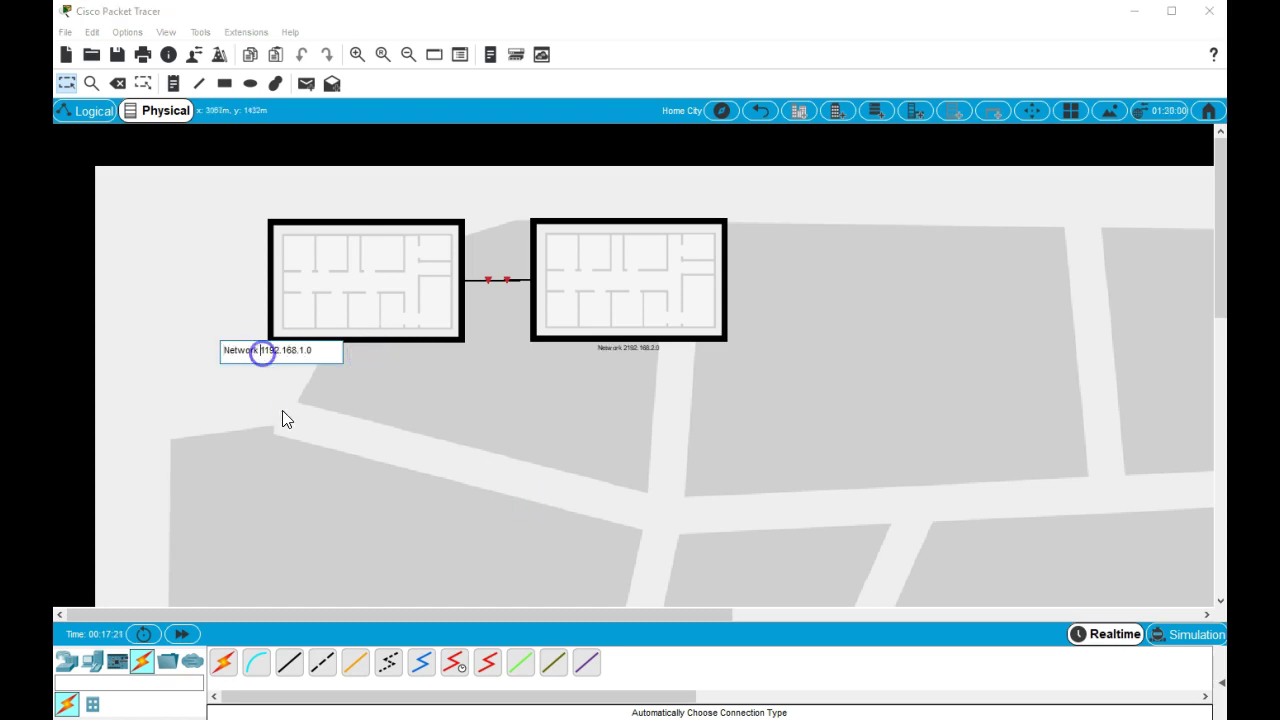
key(BackSpace)
key(BackSpace)
key(BackSpace)
key(BackSpace)
key(BackSpace)
key(BackSpace)
key(BackSpace)
key(BackSpace)
key(BackSpace)
click(418, 500)
Delete the Network 2 text from the second building's label so it reads only 192.168.2.0
click(623, 347)
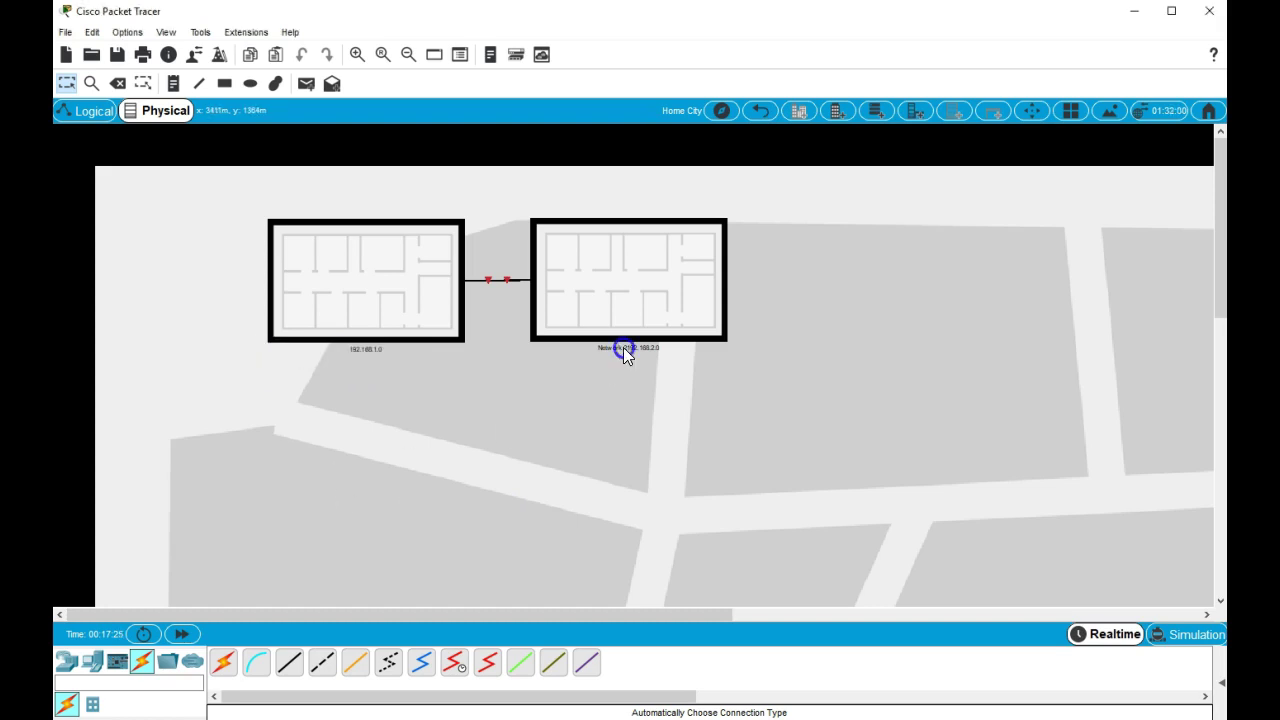
click(527, 350)
key(shift+Home)
key(BackSpace)
click(526, 443)
Return to the logical workspace and check the DHCP-assigned IP settings of Laptop0 and Printer0
click(78, 114)
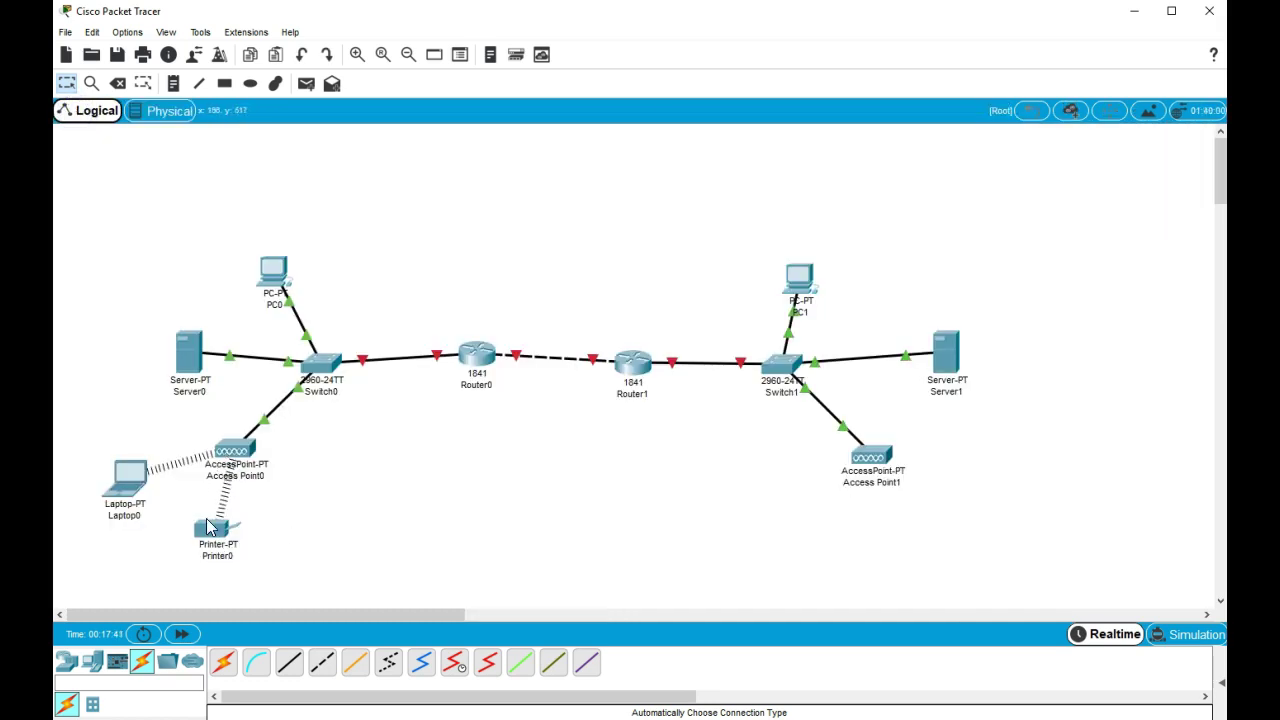
click(122, 476)
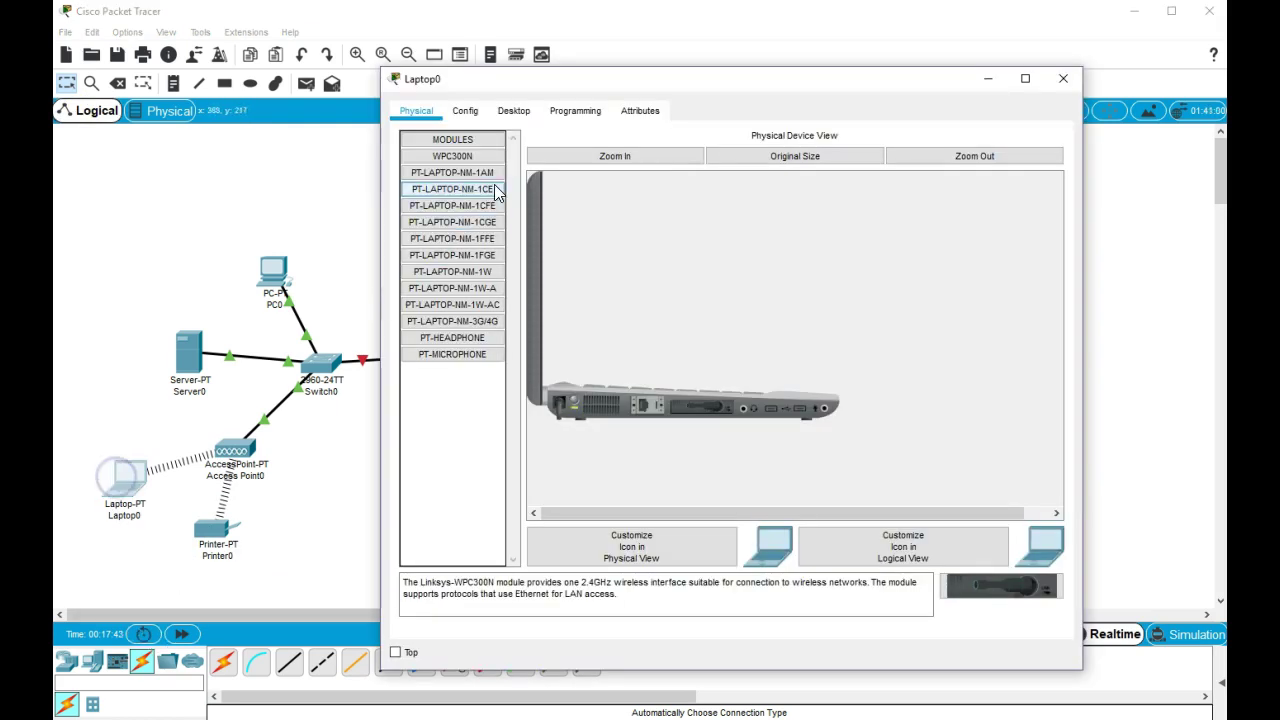
click(510, 110)
click(470, 180)
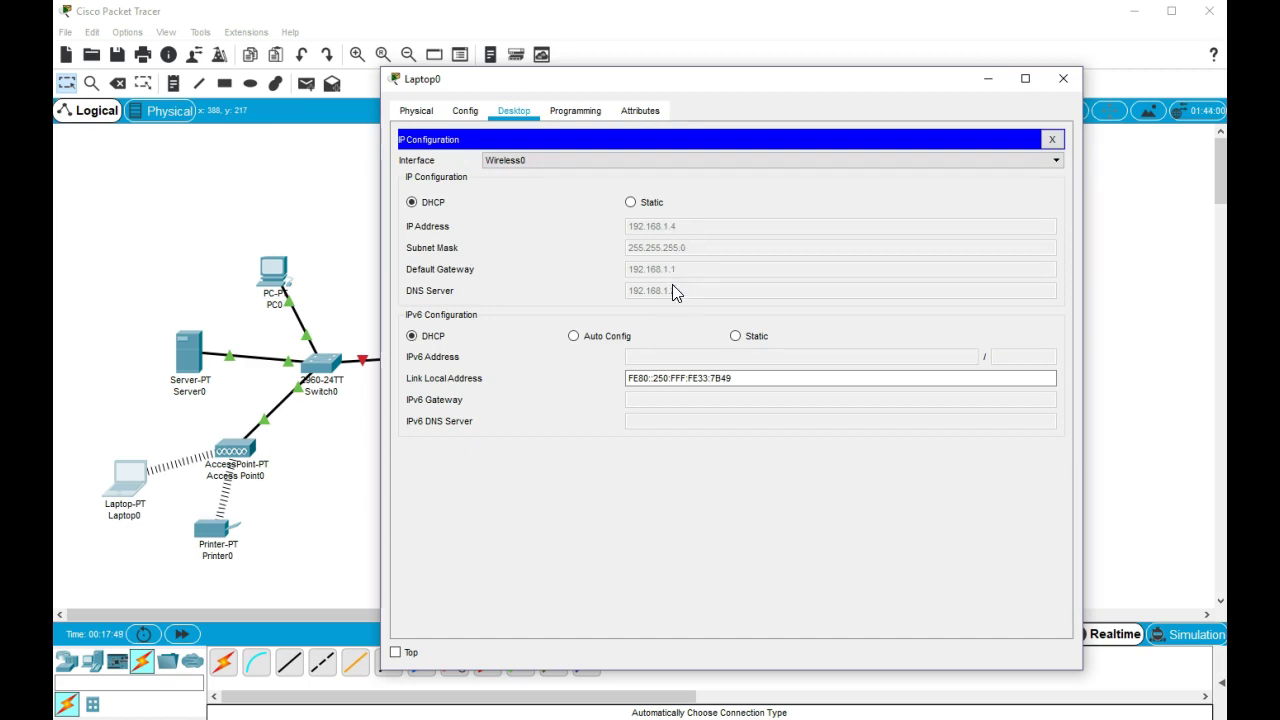
click(1063, 78)
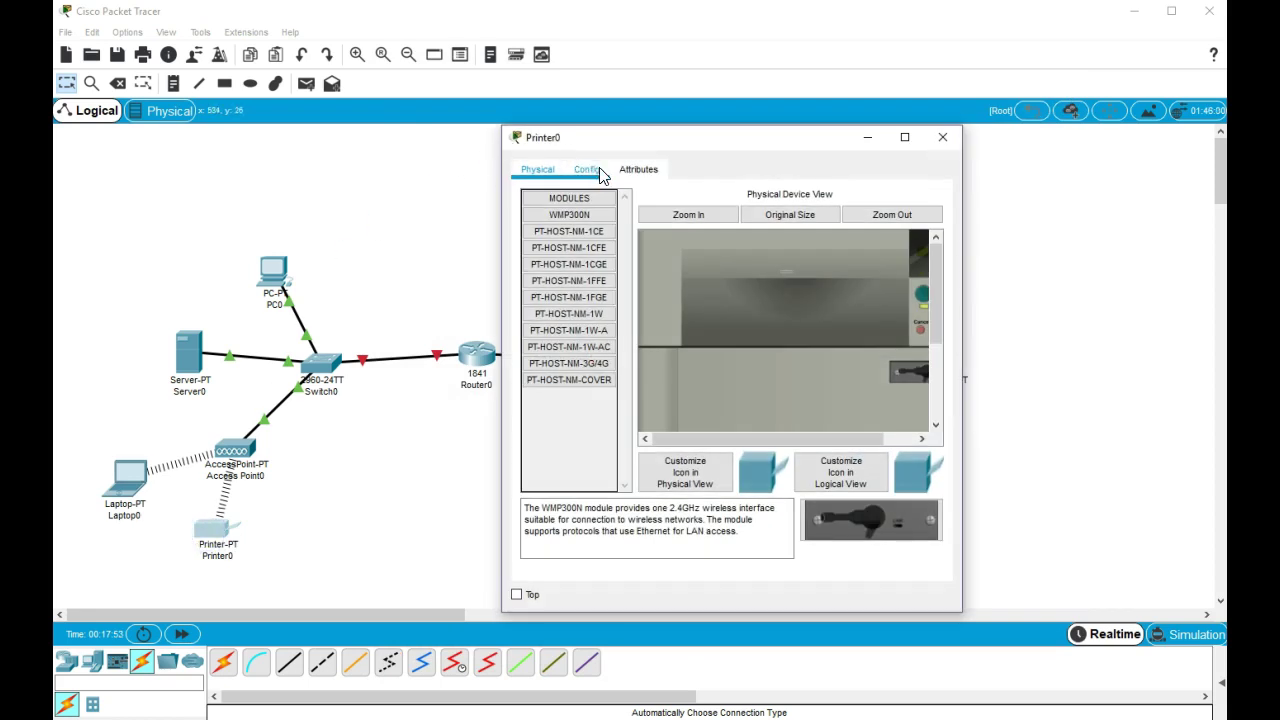
click(590, 170)
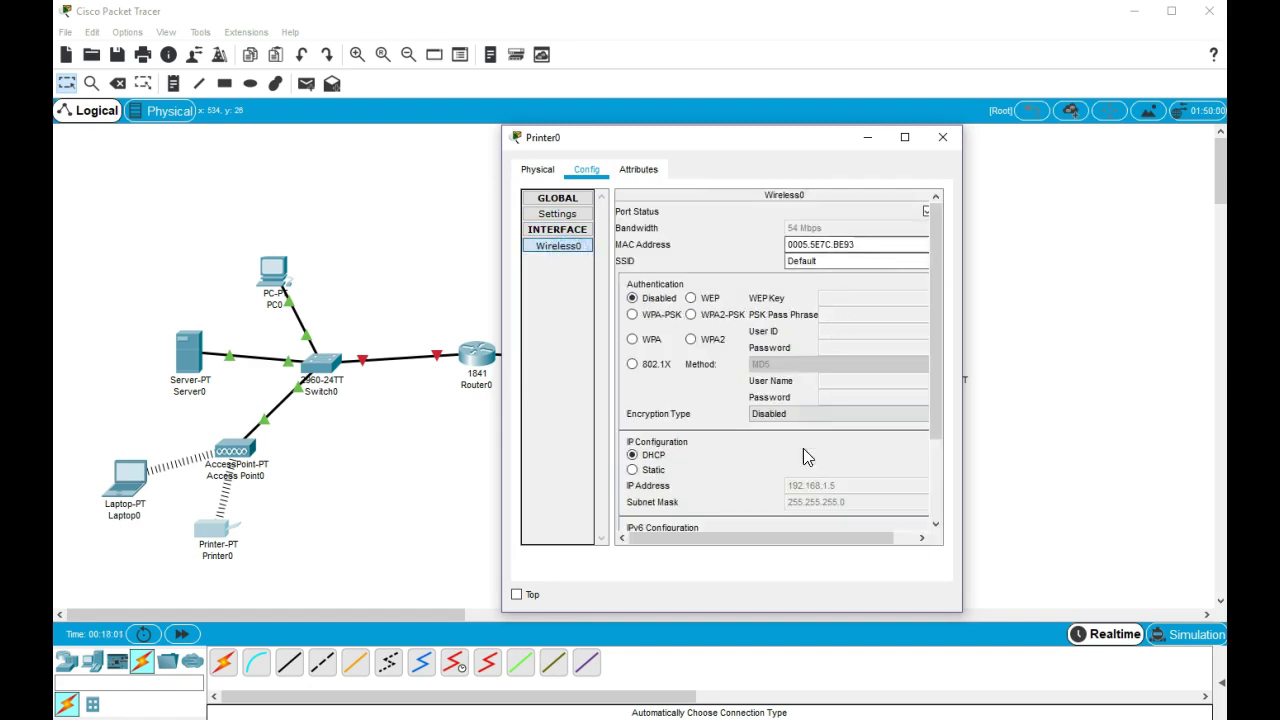
scroll(778, 502, down, 3)
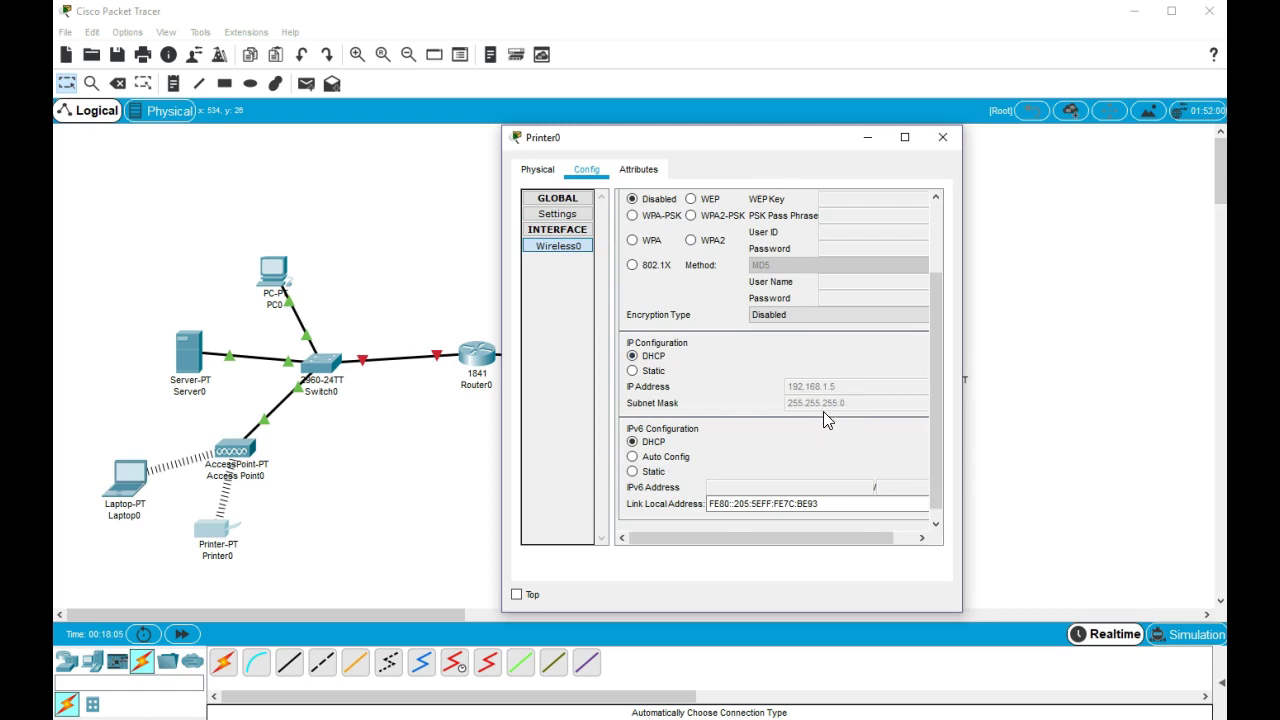
click(942, 144)
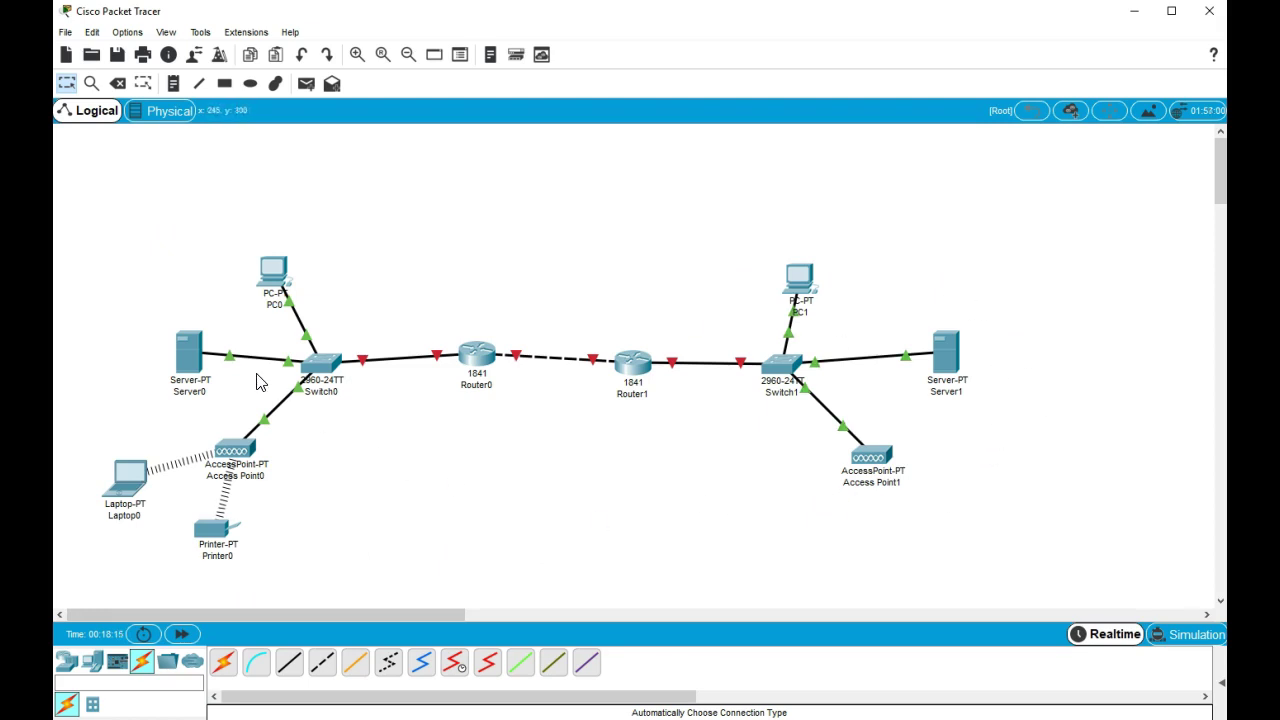
In Server0's HTTP service, change the index.html heading to Walt Disney World and save the page, overwriting the existing file
click(187, 352)
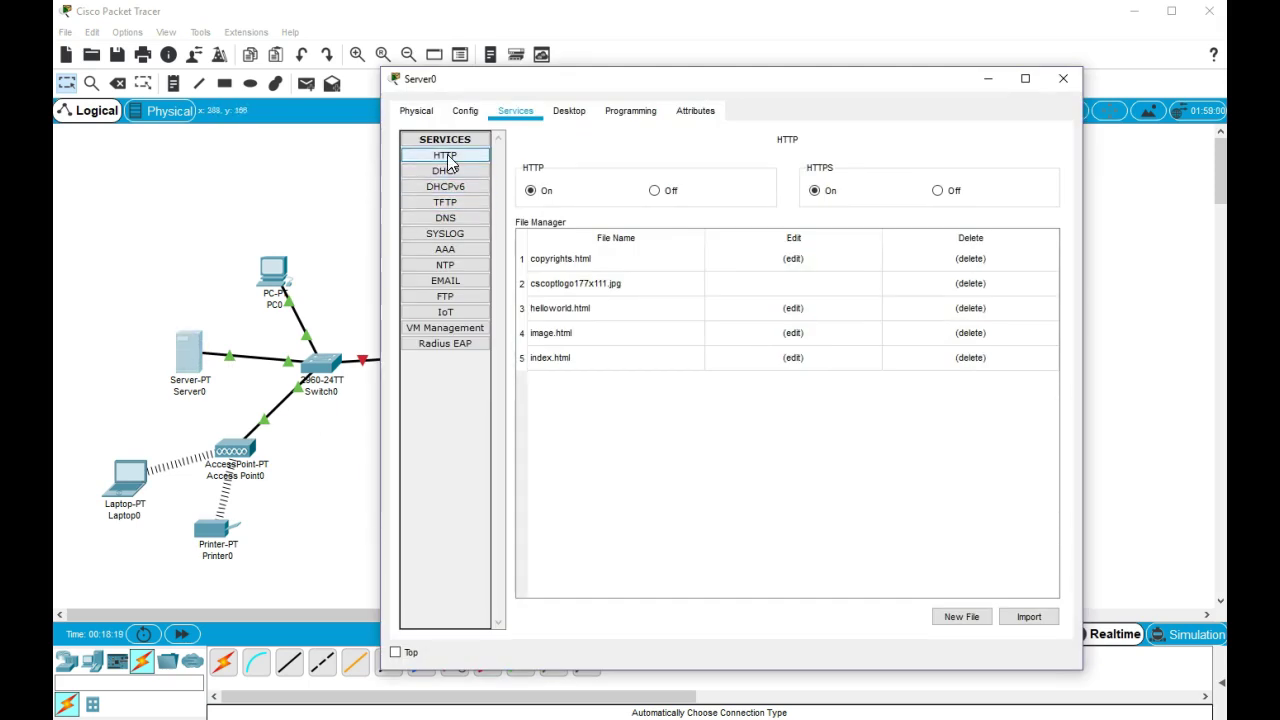
click(446, 157)
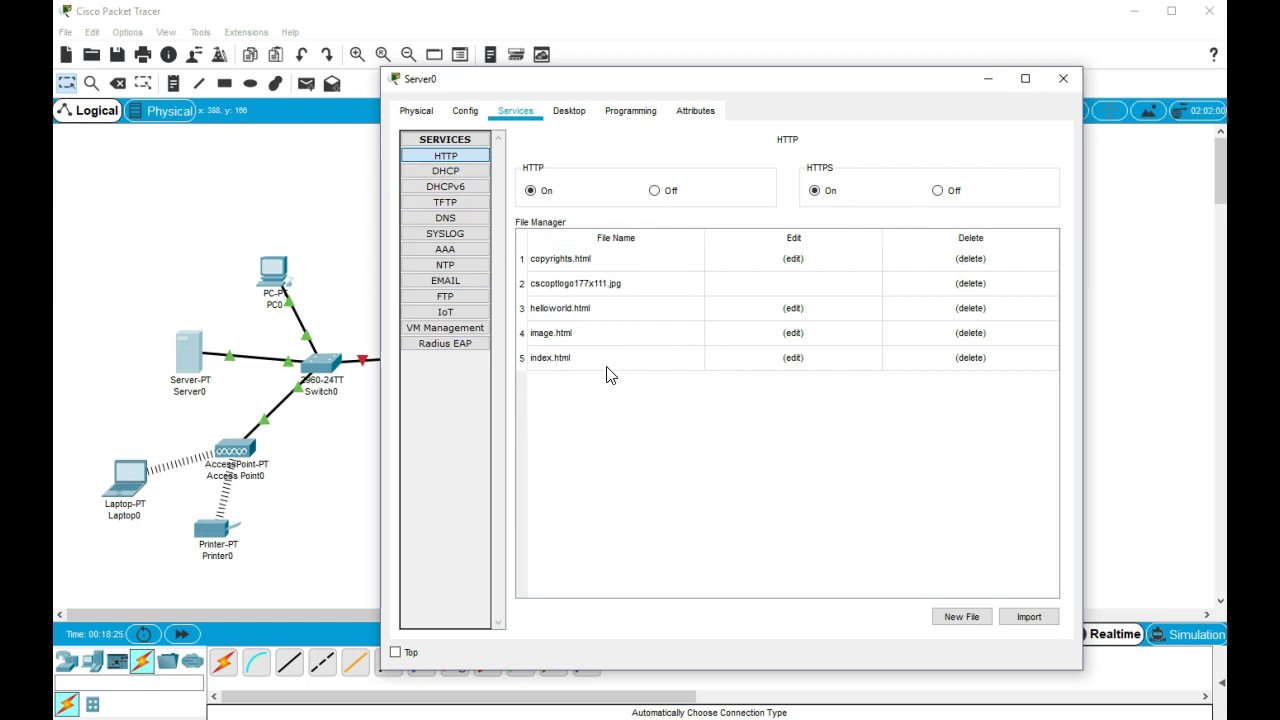
click(793, 358)
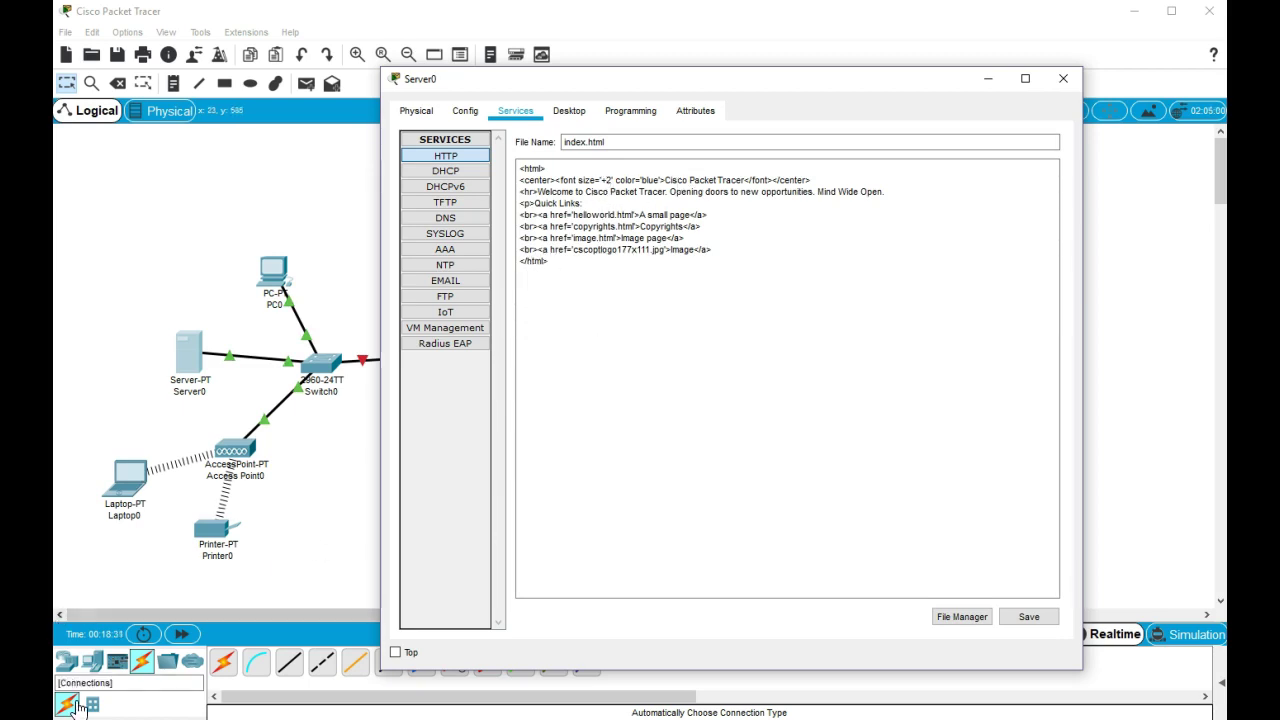
click(568, 141)
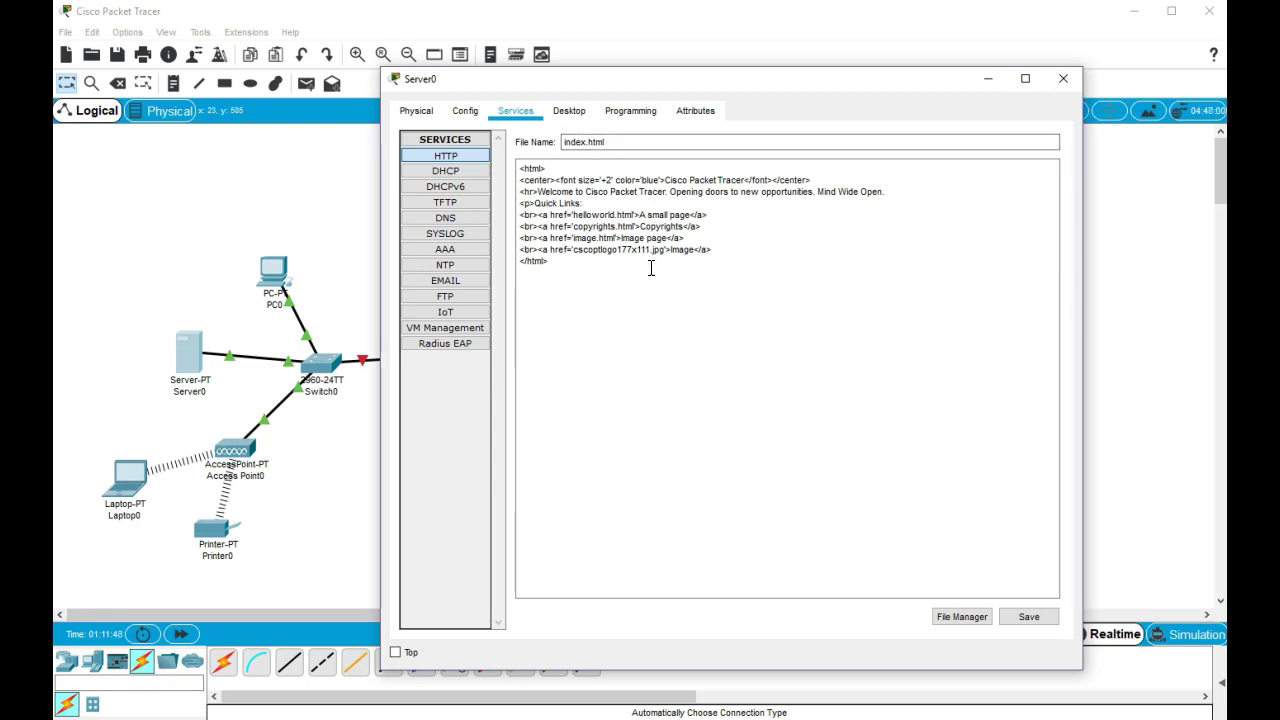
drag(666, 180, 748, 183)
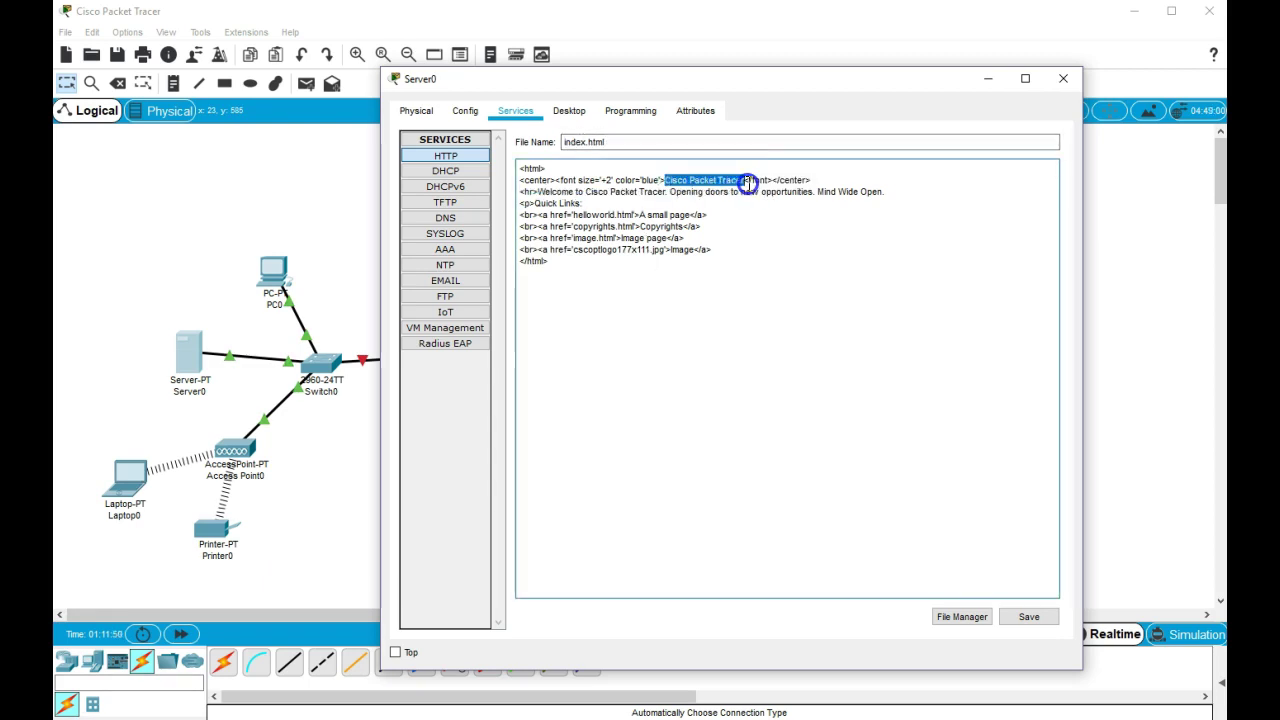
text(Walt Disney World)
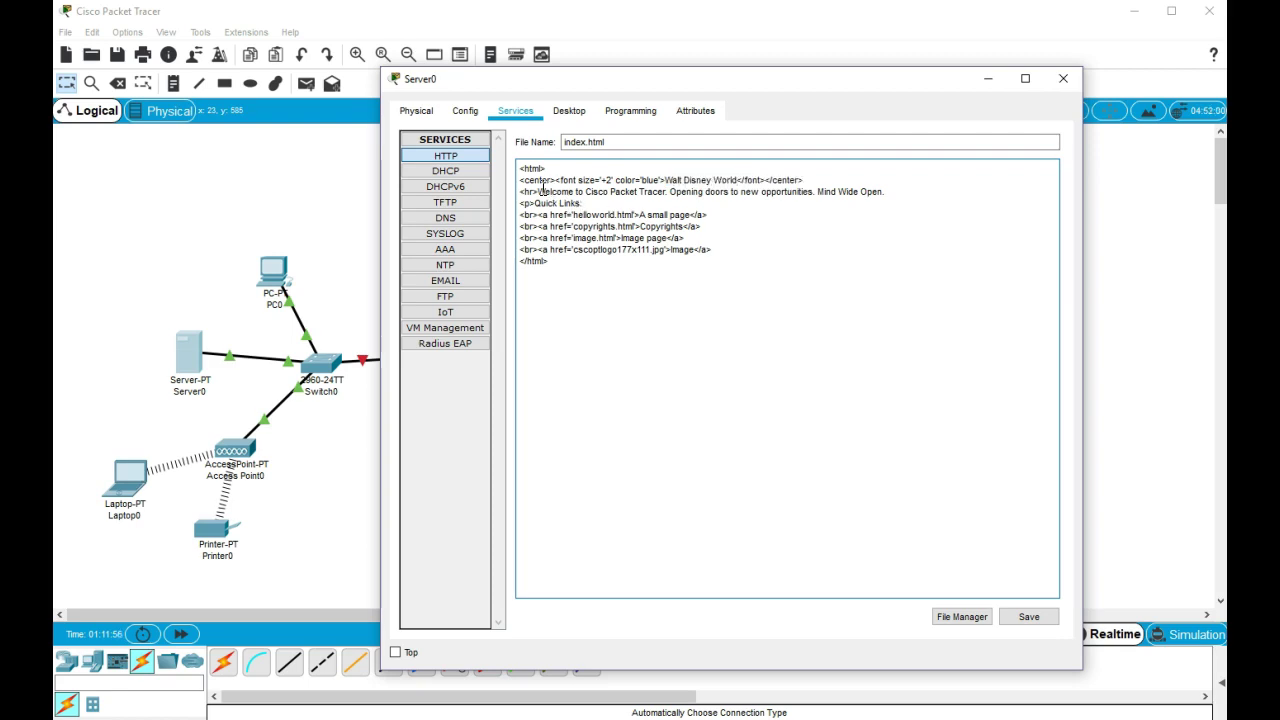
drag(538, 191, 603, 197)
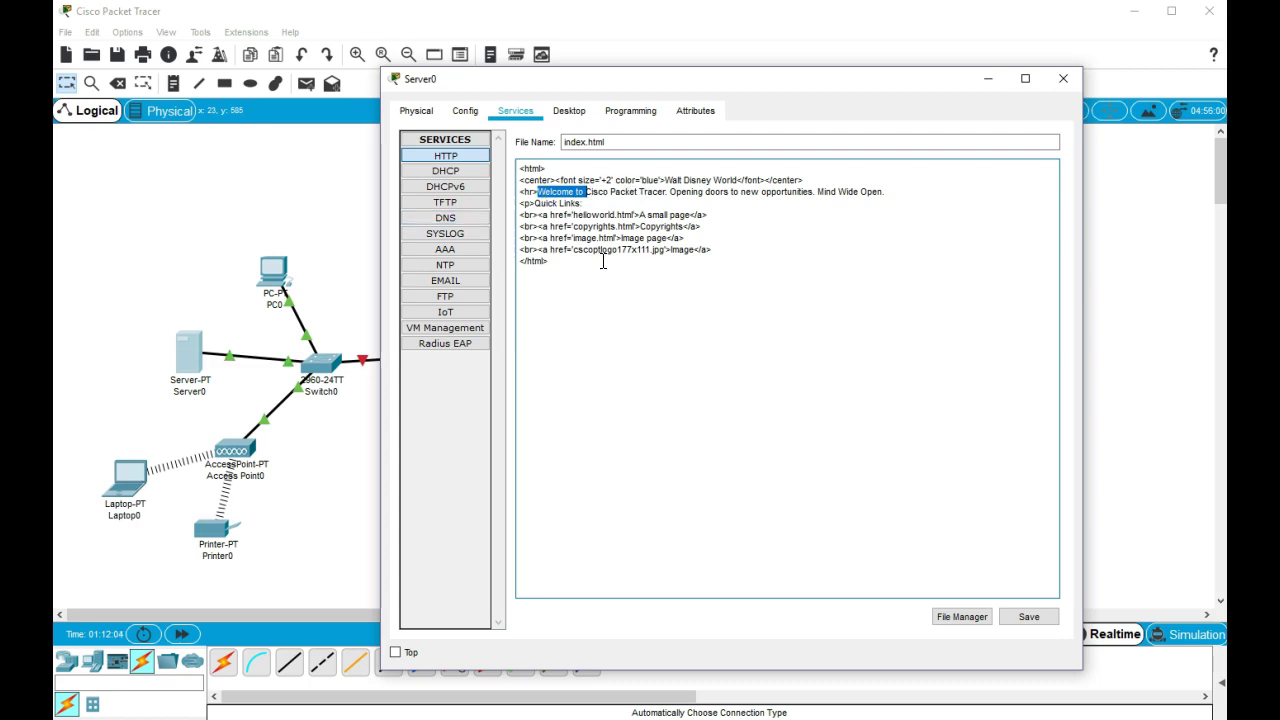
click(1025, 616)
click(762, 401)
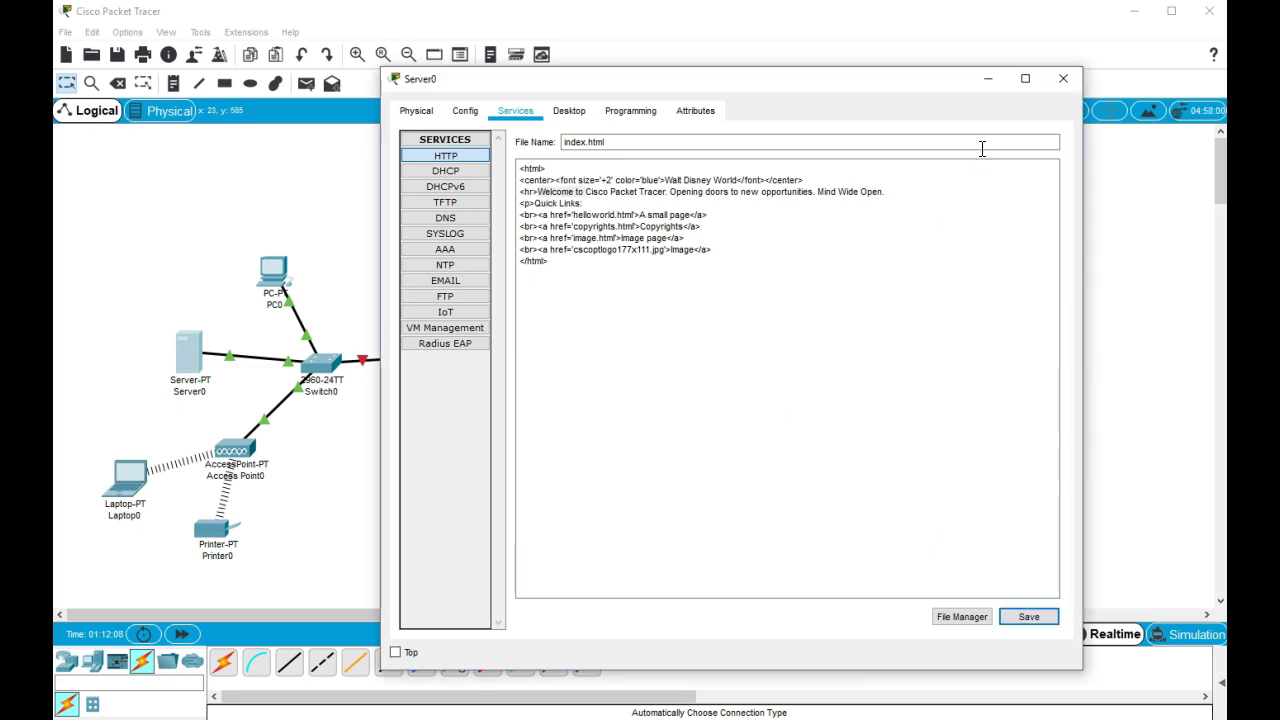
click(429, 171)
click(442, 158)
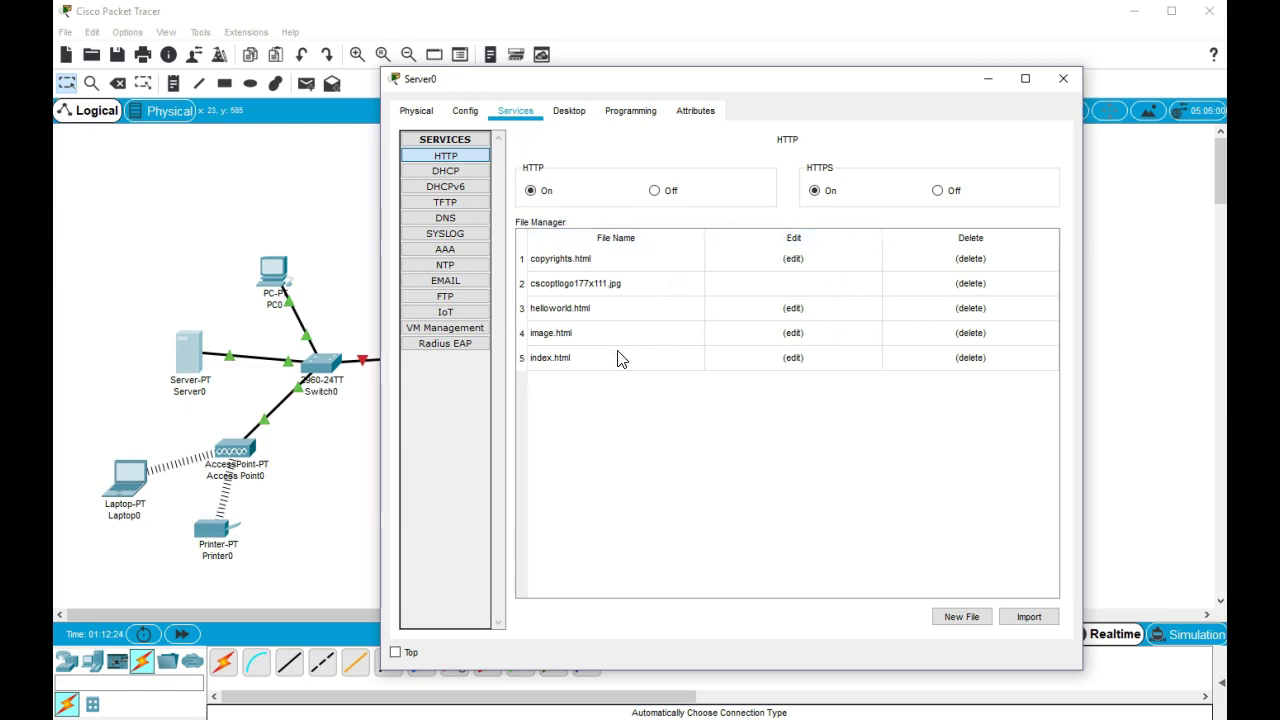
Add a DNS A record on Server0 mapping wdw.com to 192.168.1.2 and turn the DNS service on
click(445, 217)
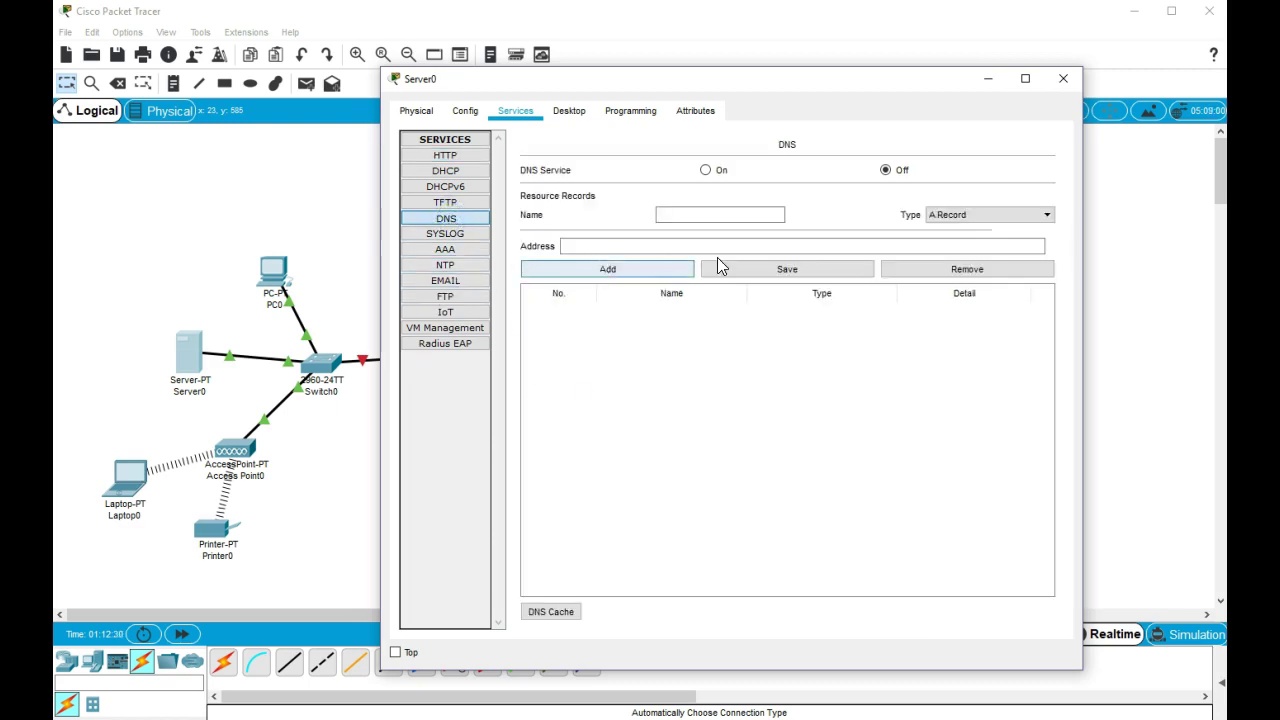
click(705, 211)
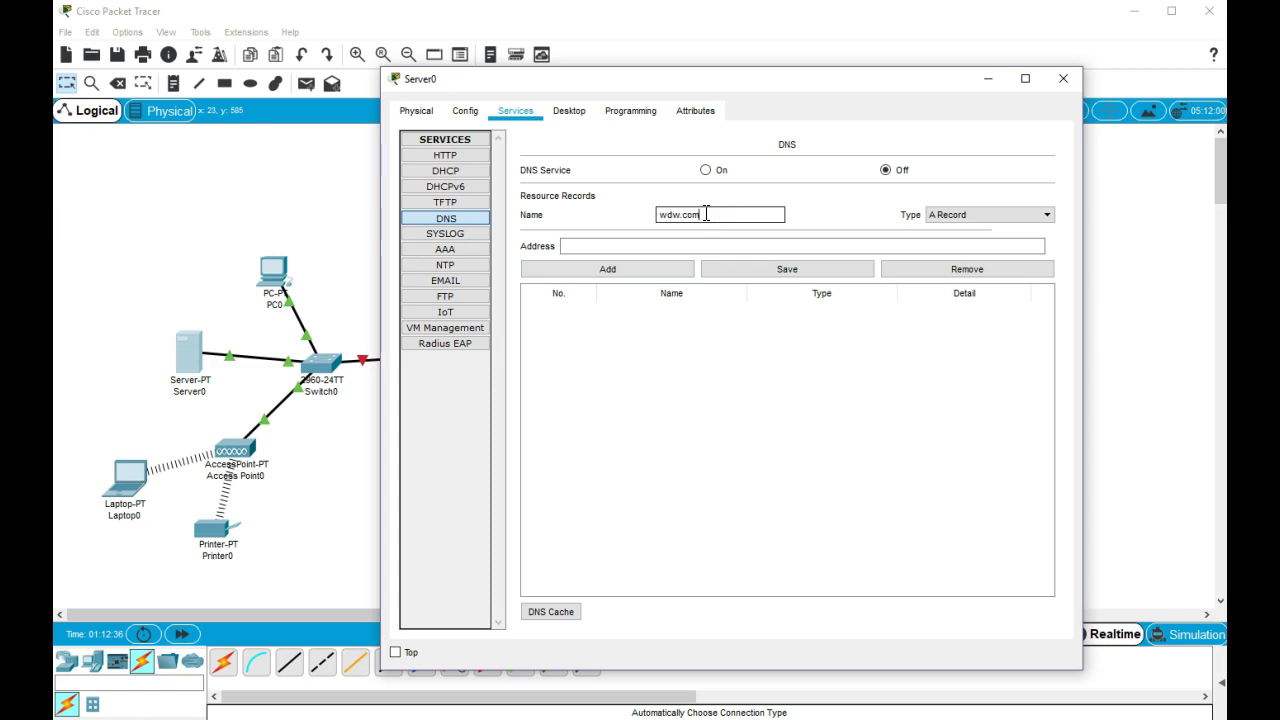
click(660, 246)
text(192.168.1.)
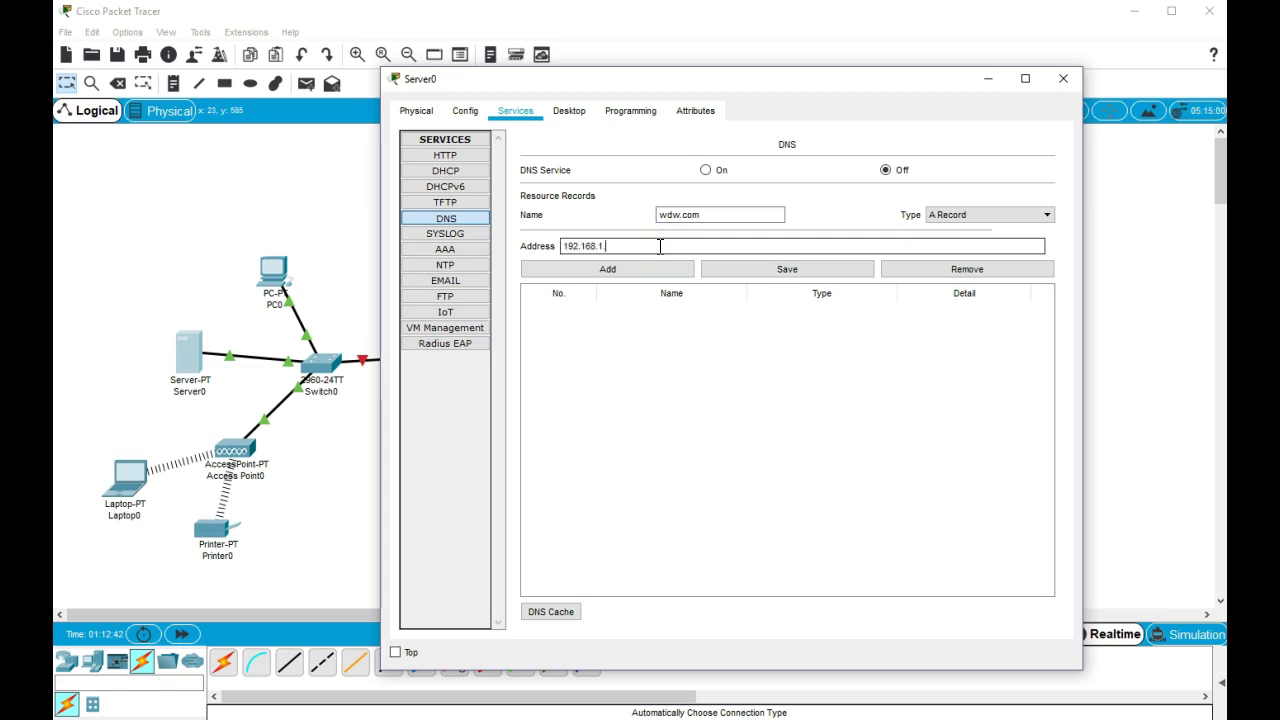
text(2)
click(590, 272)
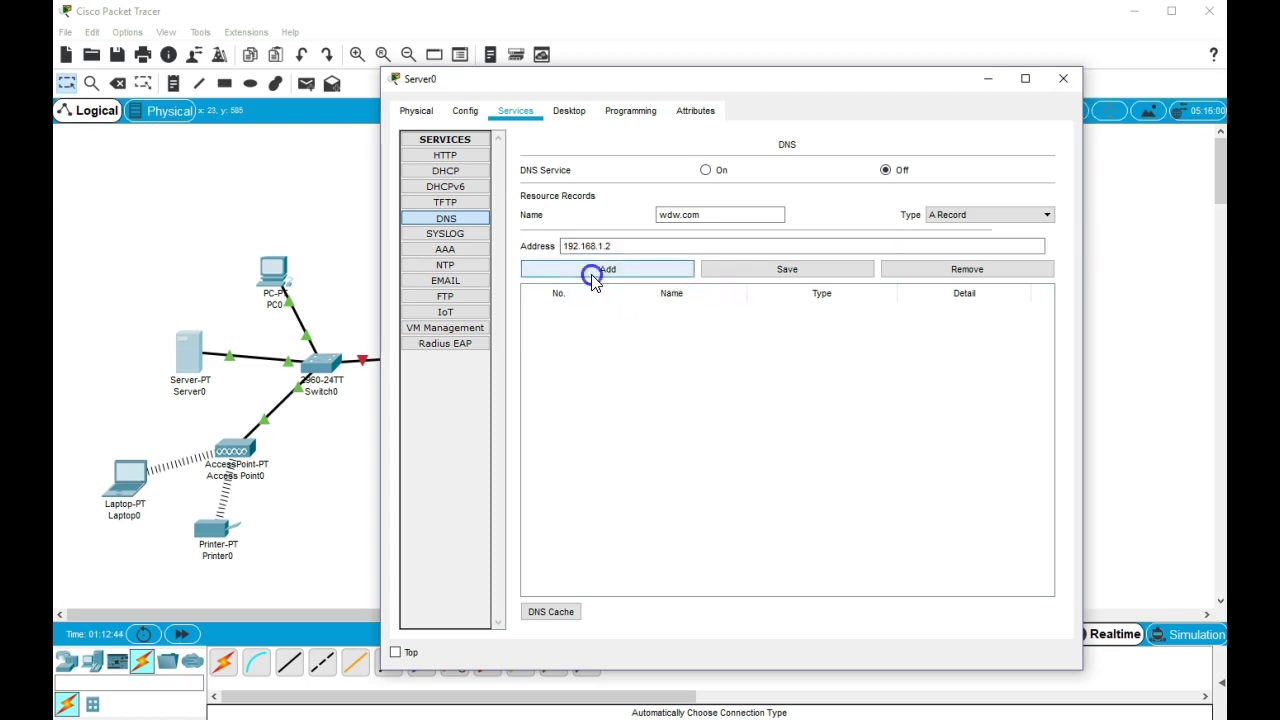
click(743, 276)
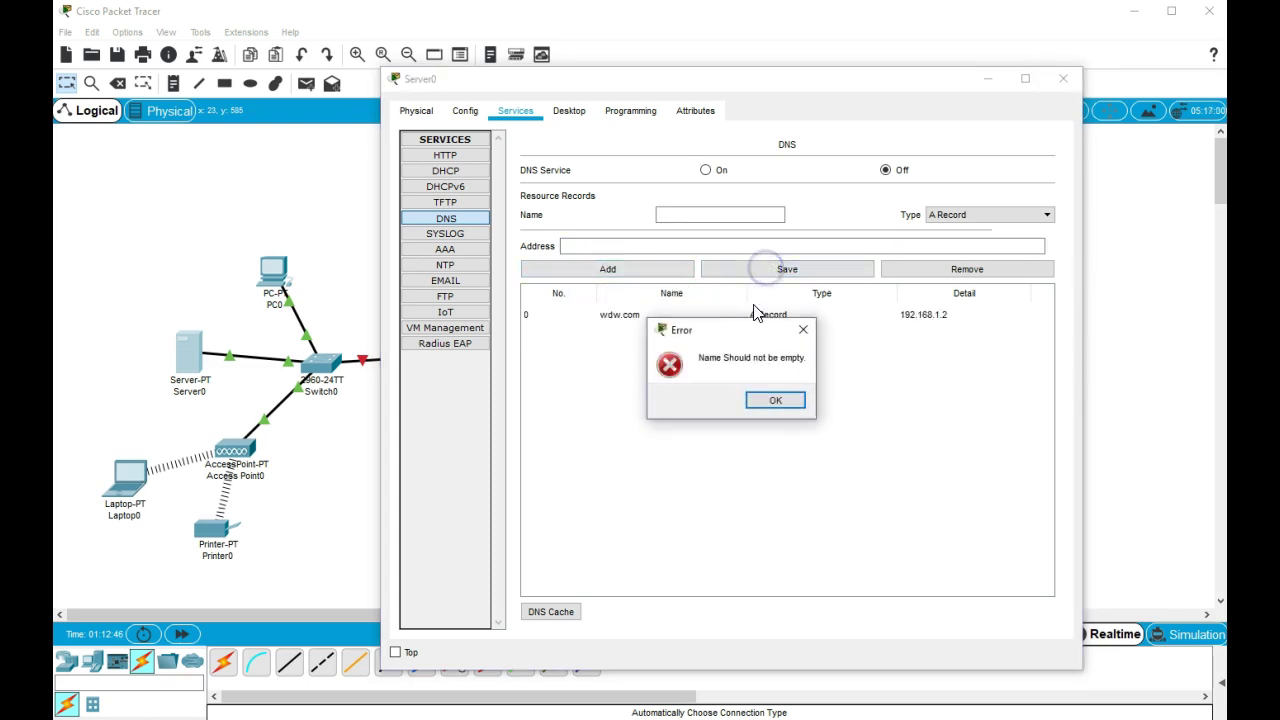
click(777, 400)
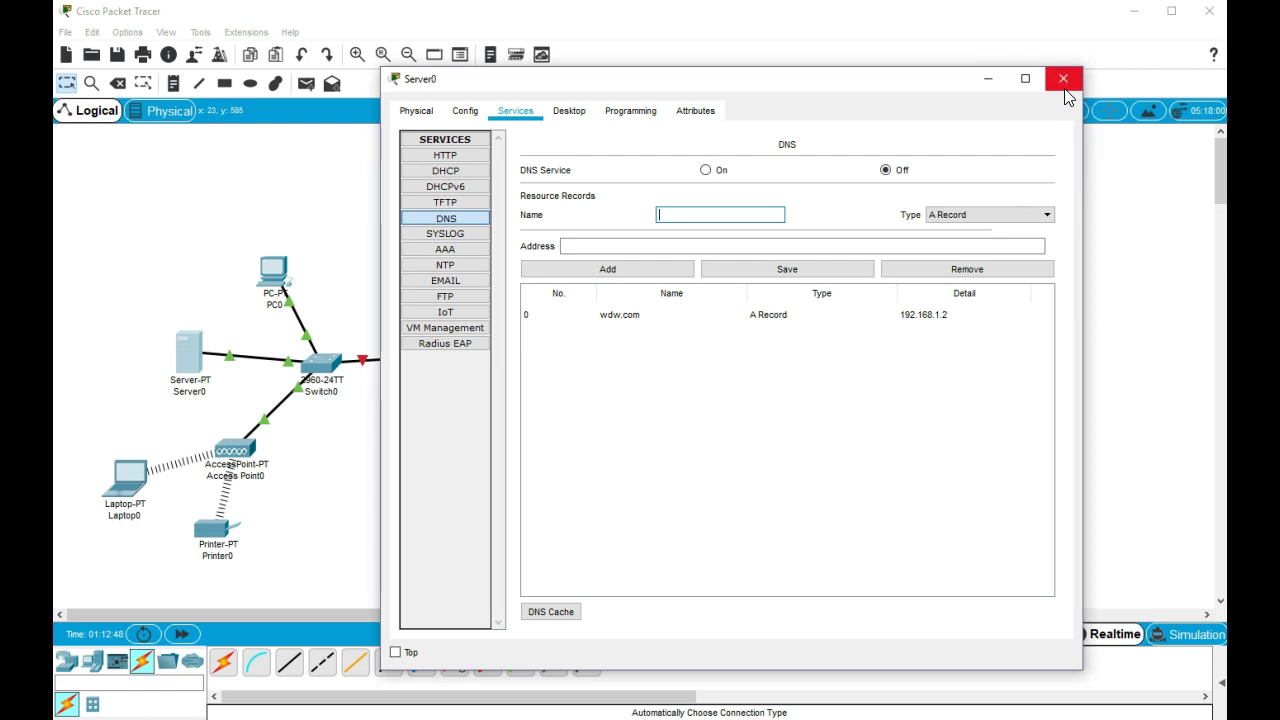
click(706, 170)
click(1060, 81)
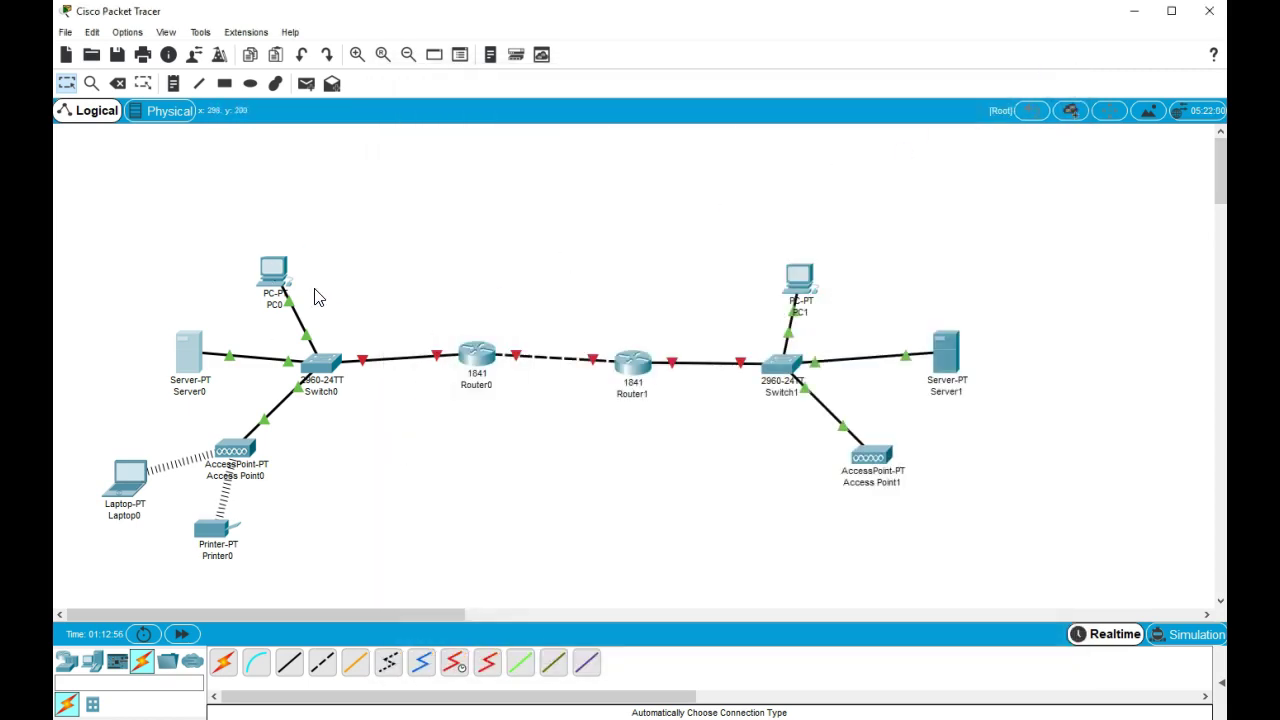
Test the website by loading wdw.com in PC0's web browser and check the page heading
click(274, 270)
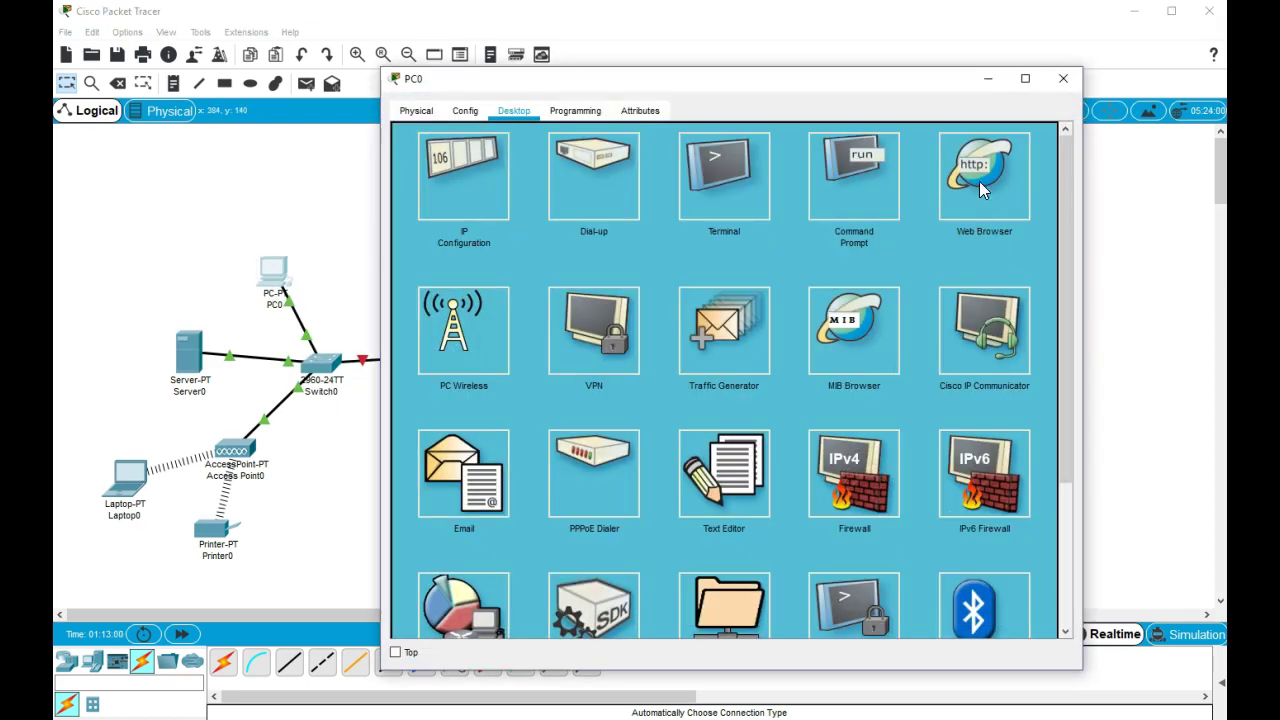
click(979, 183)
click(601, 163)
text(www.com)
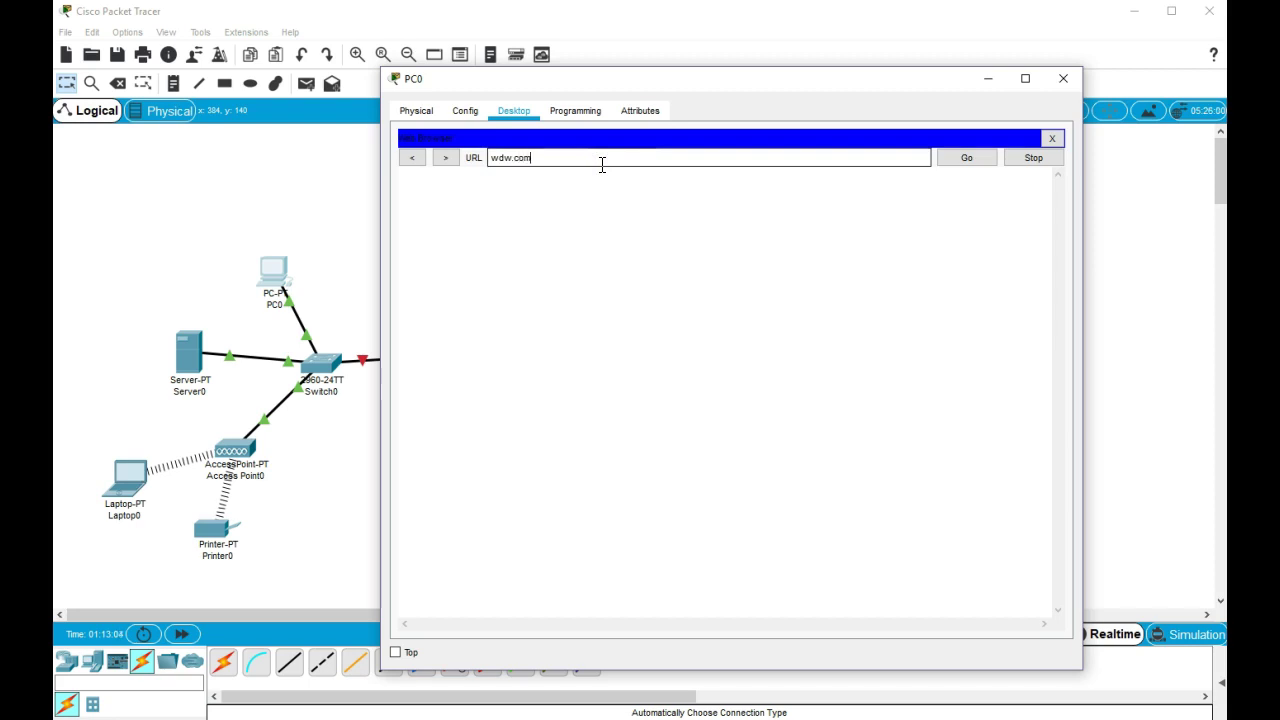
key(Return)
drag(650, 184, 806, 186)
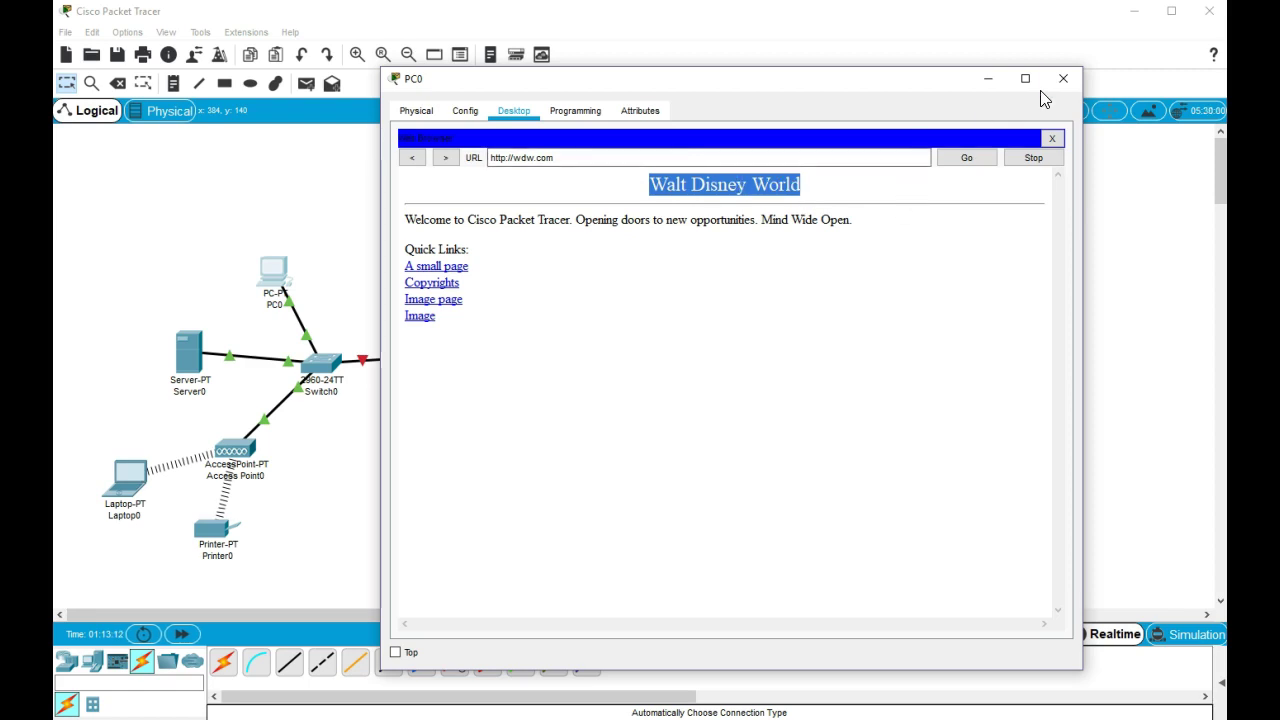
click(1063, 78)
click(426, 453)
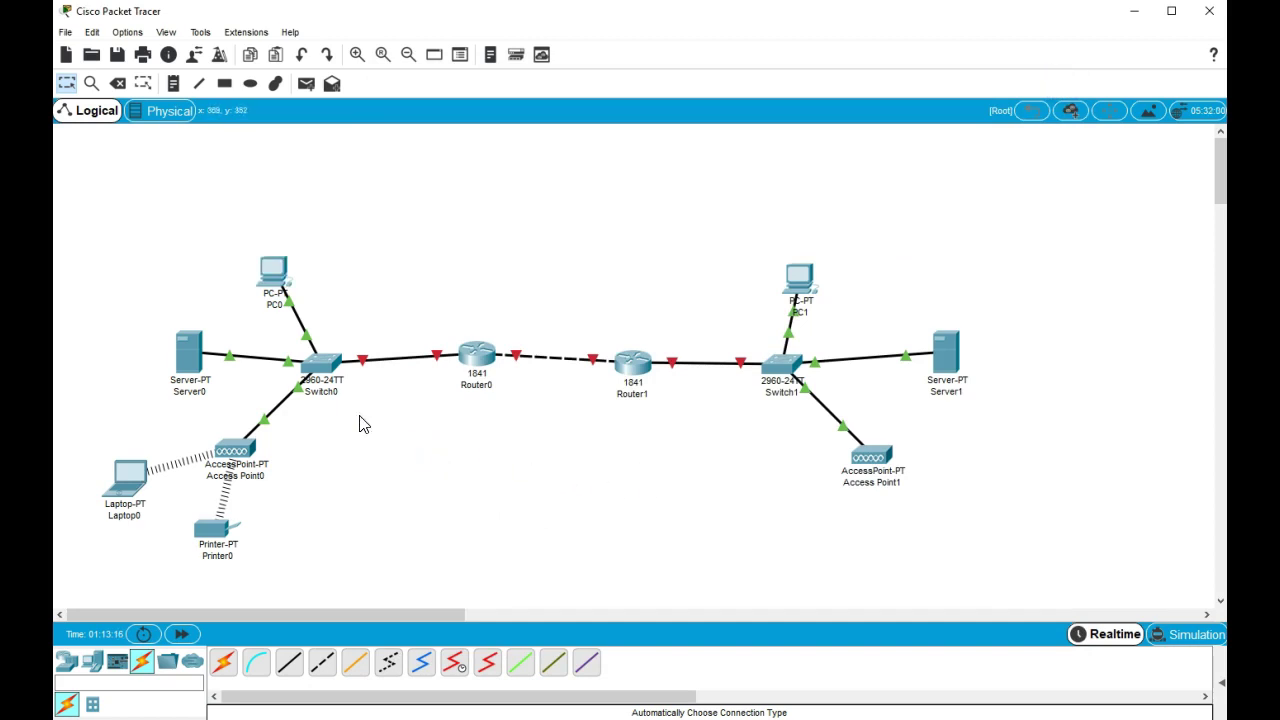
Turn on Router0's FastEthernet0/0 port facing Switch0 and give it IP address 192.168.1.1 with subnet mask 255.255.255.0
click(477, 356)
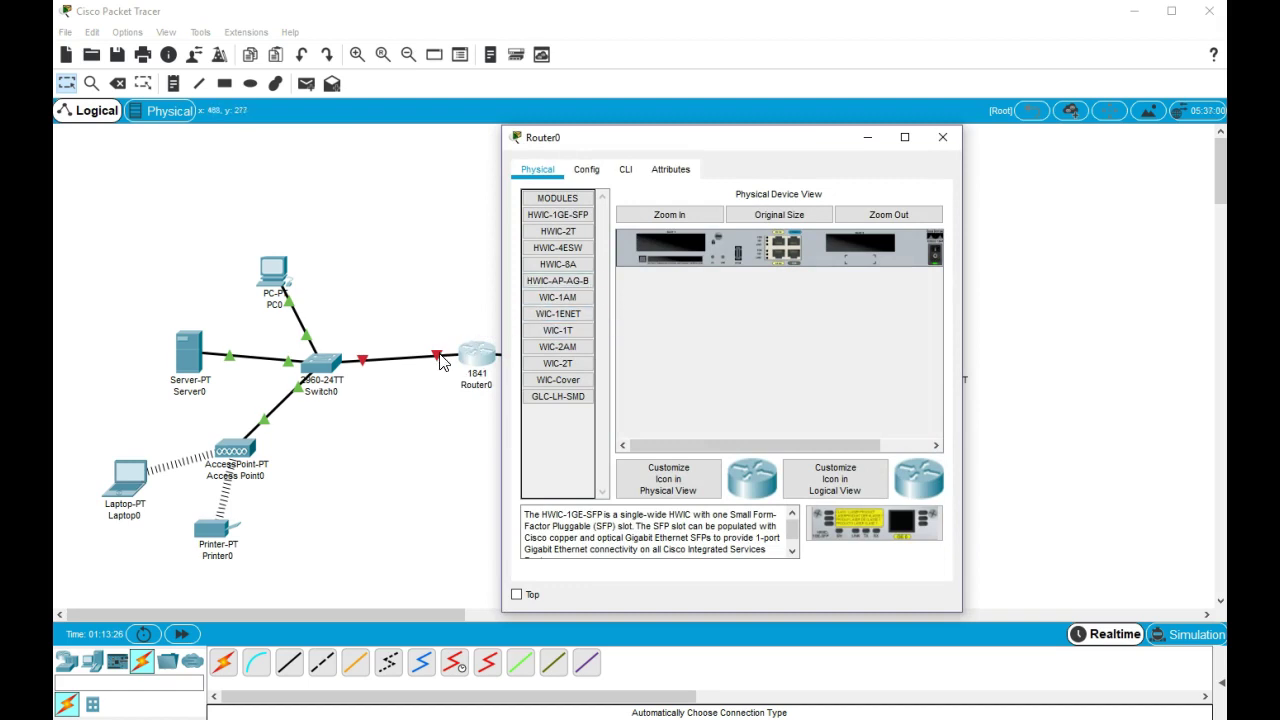
click(942, 137)
mouse_move(440, 361)
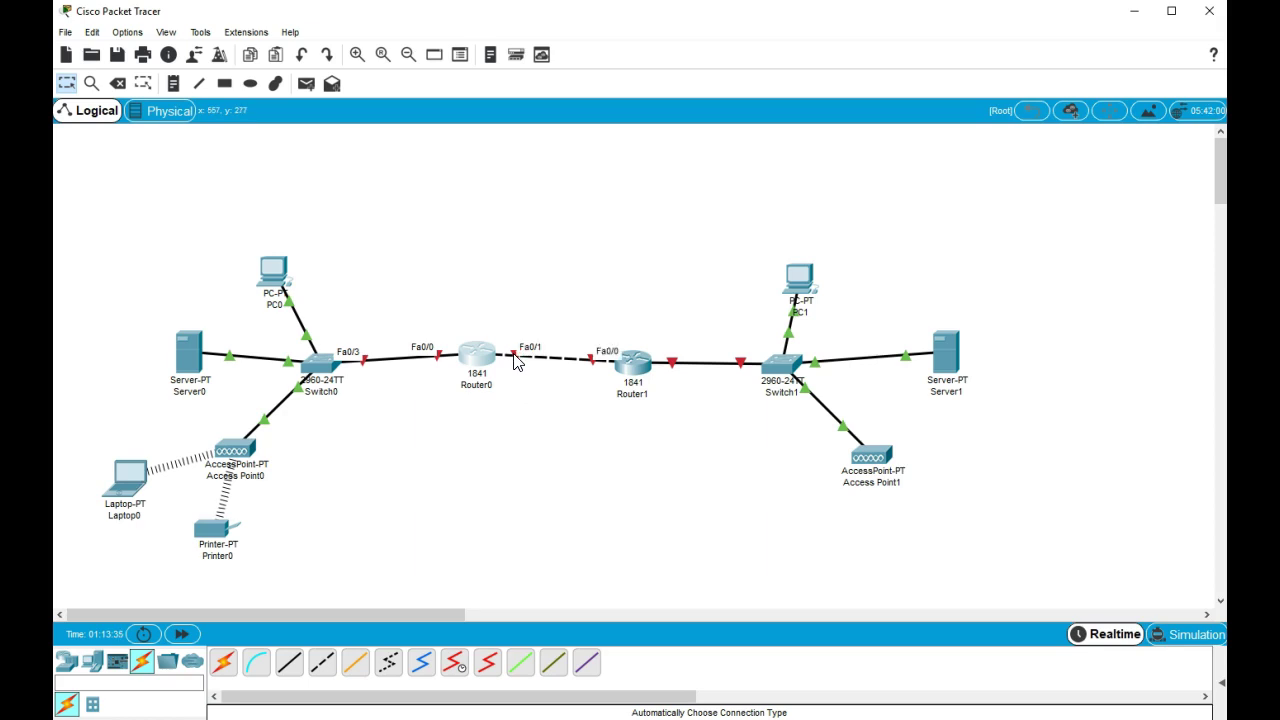
click(478, 358)
click(590, 174)
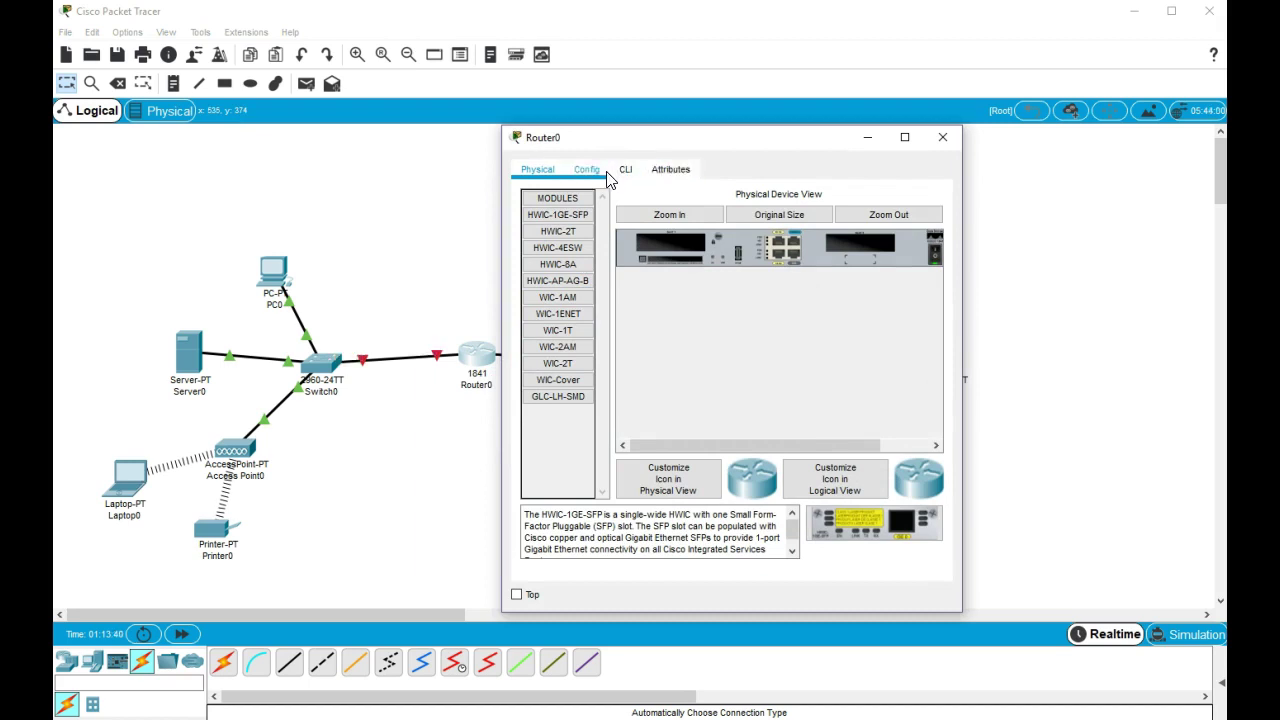
click(586, 172)
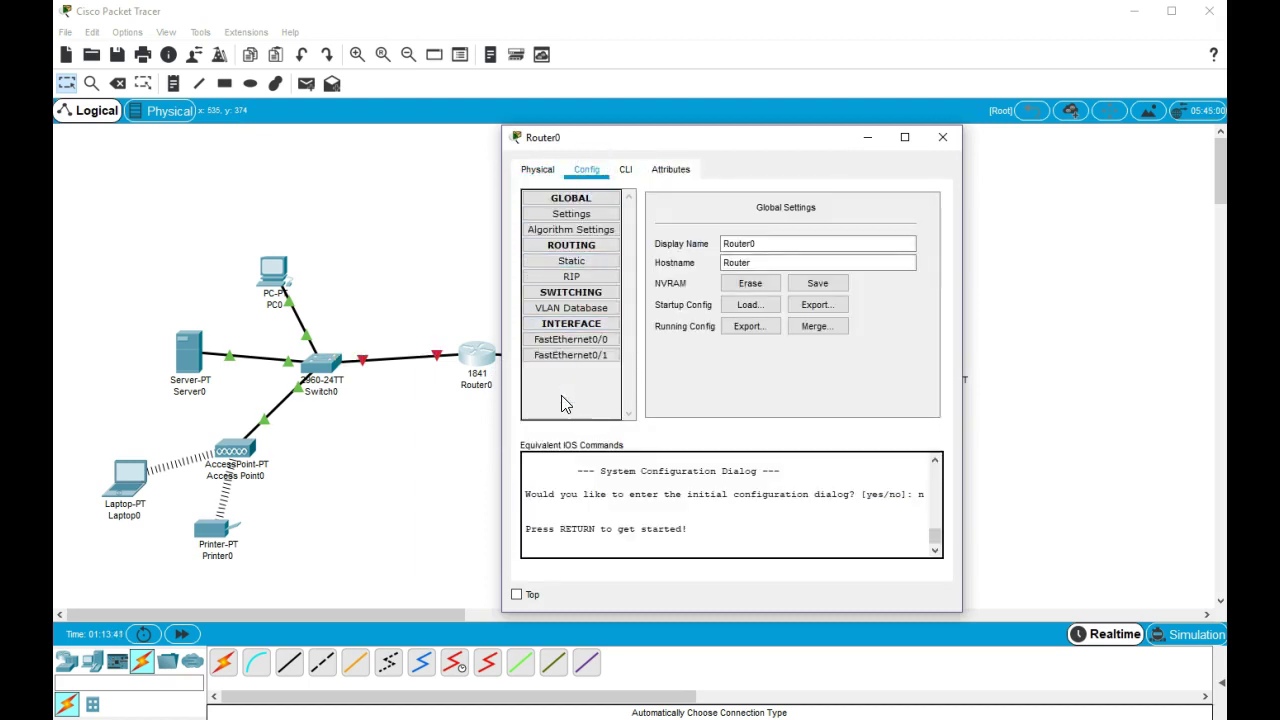
click(587, 341)
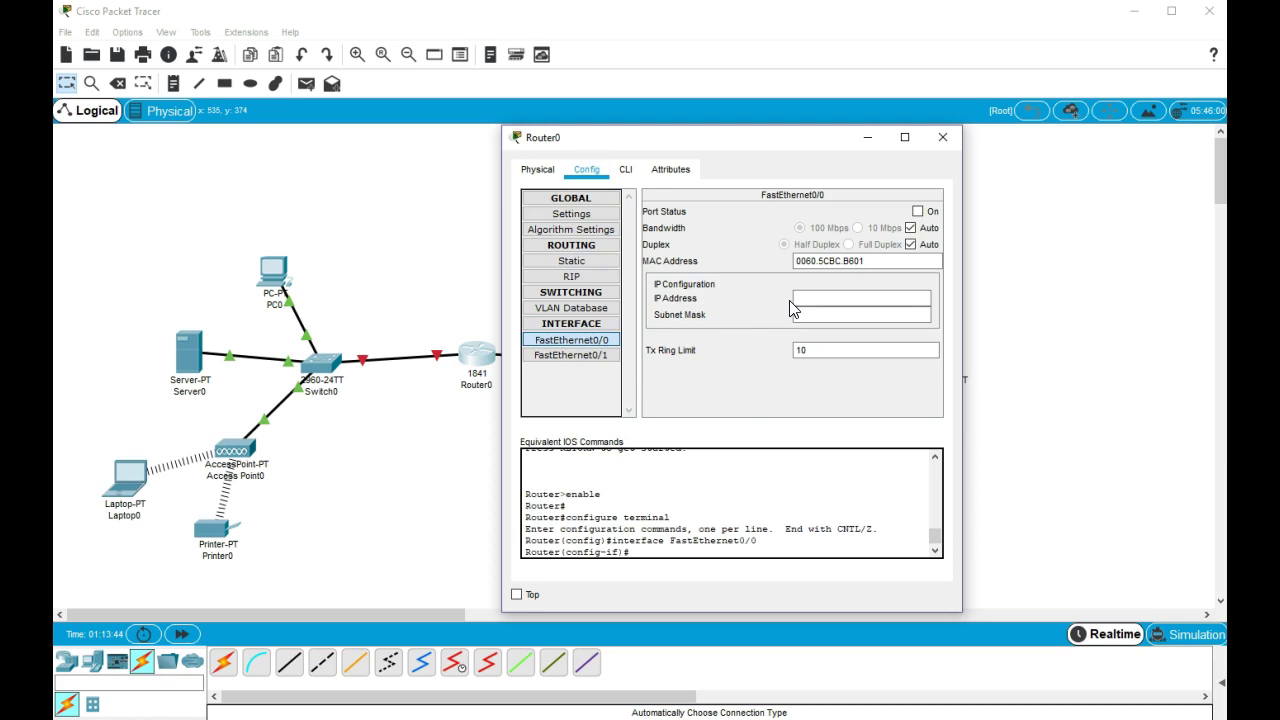
click(917, 211)
click(853, 297)
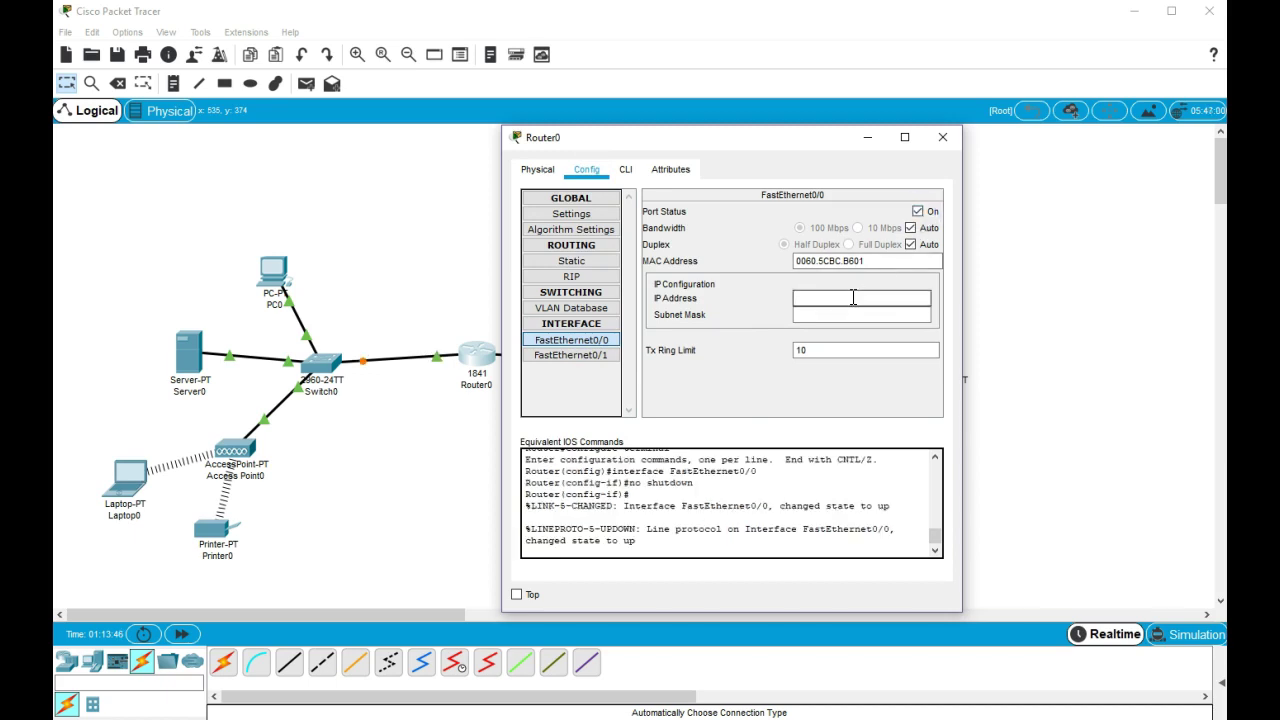
text(192.168.1.1)
click(858, 313)
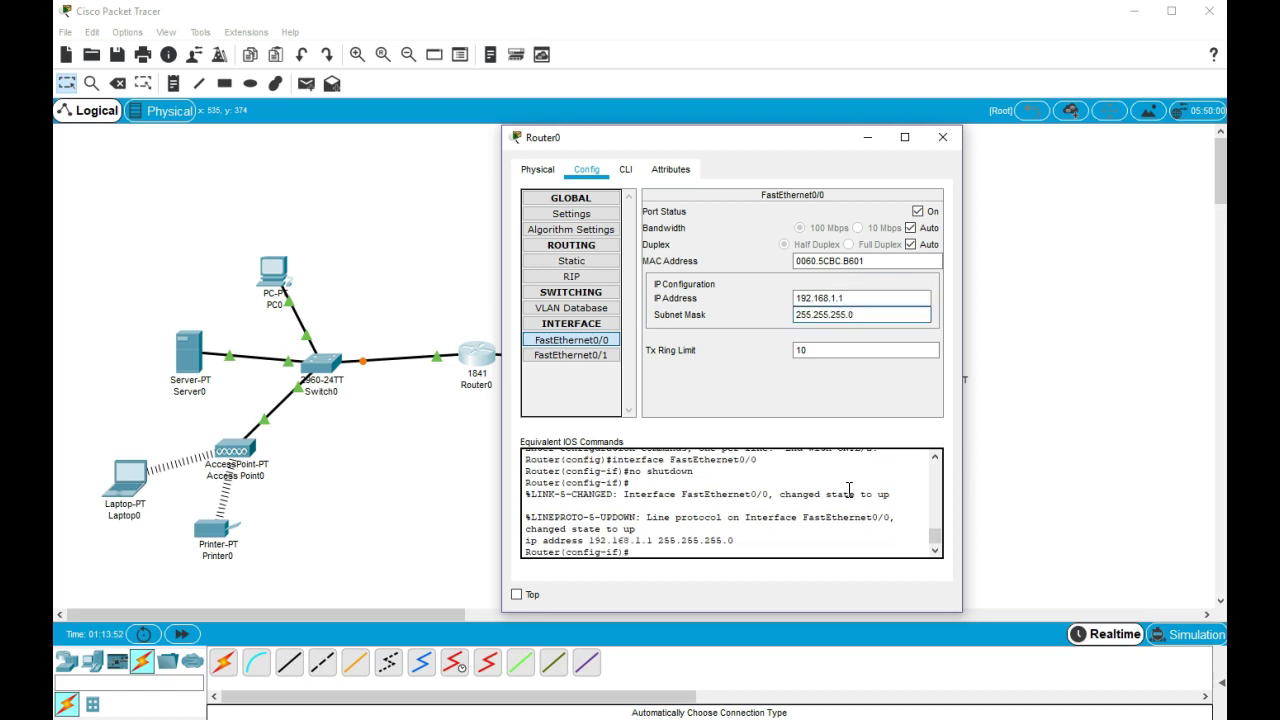
Turn on Router0's FastEthernet0/1 port and give it IP address 10.0.0.1 with subnet mask 255.0.0.0
click(587, 357)
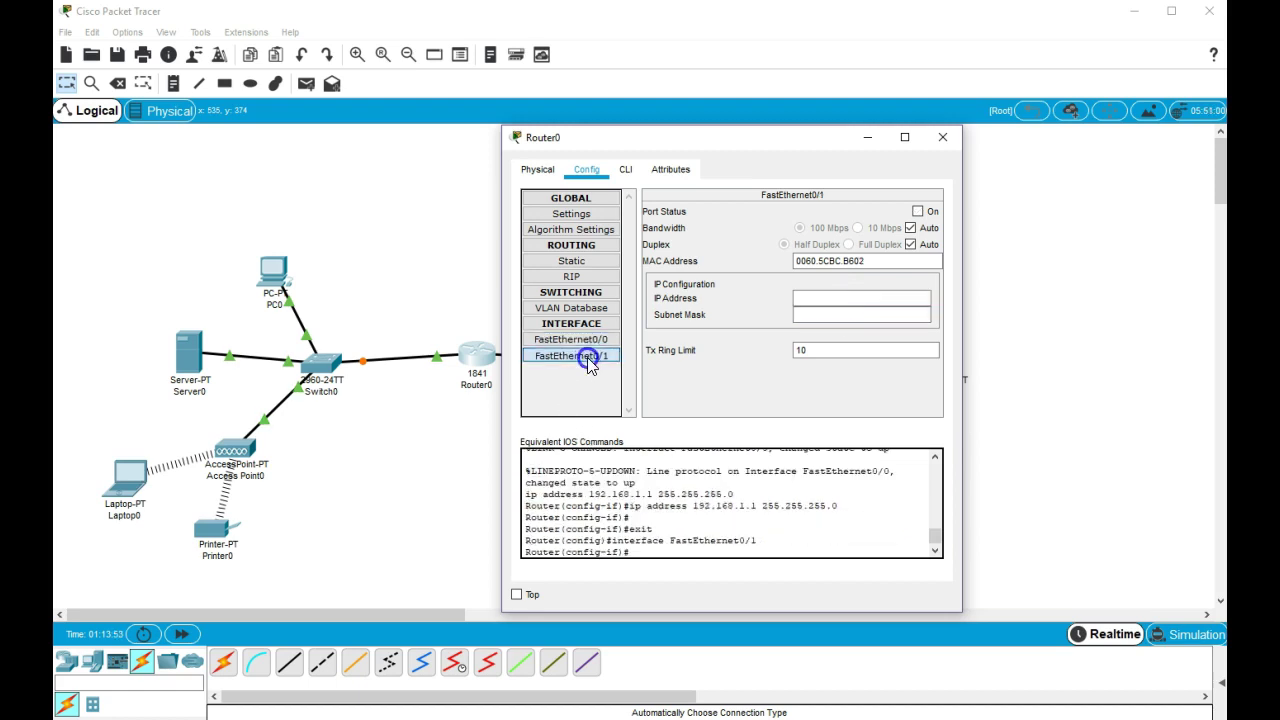
click(917, 211)
click(811, 300)
text(10.)
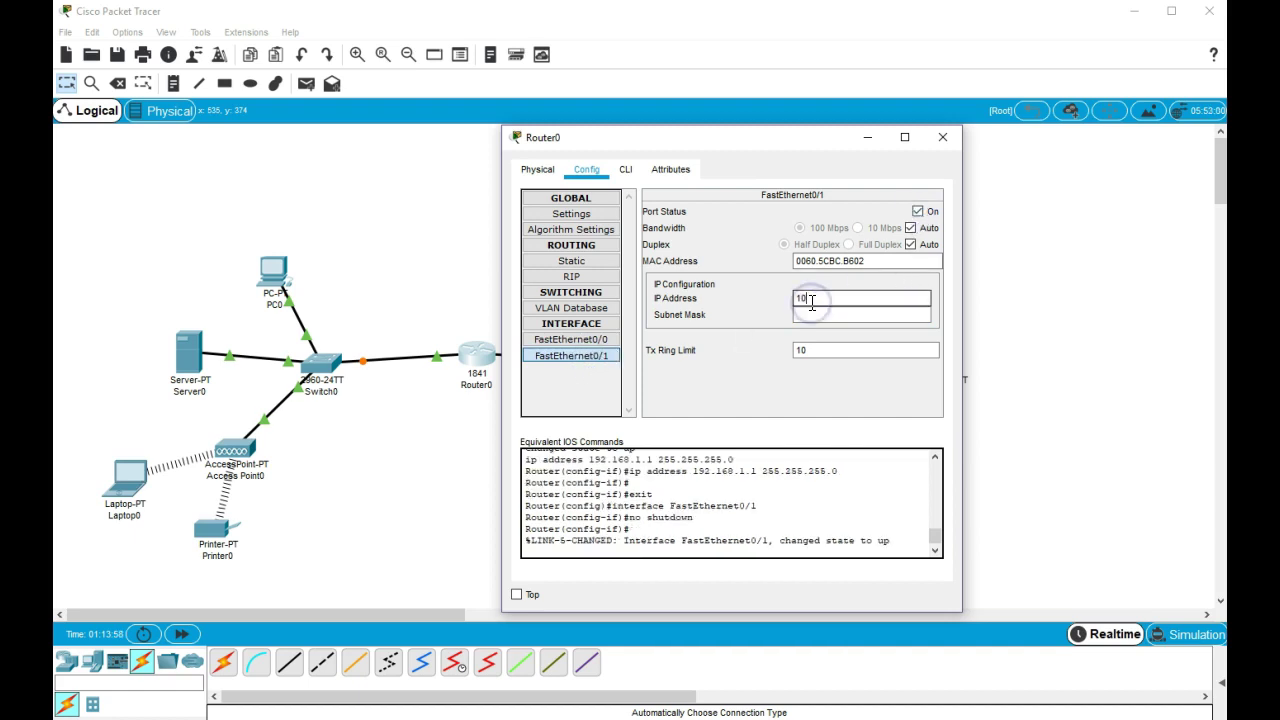
text(0.0)
click(813, 314)
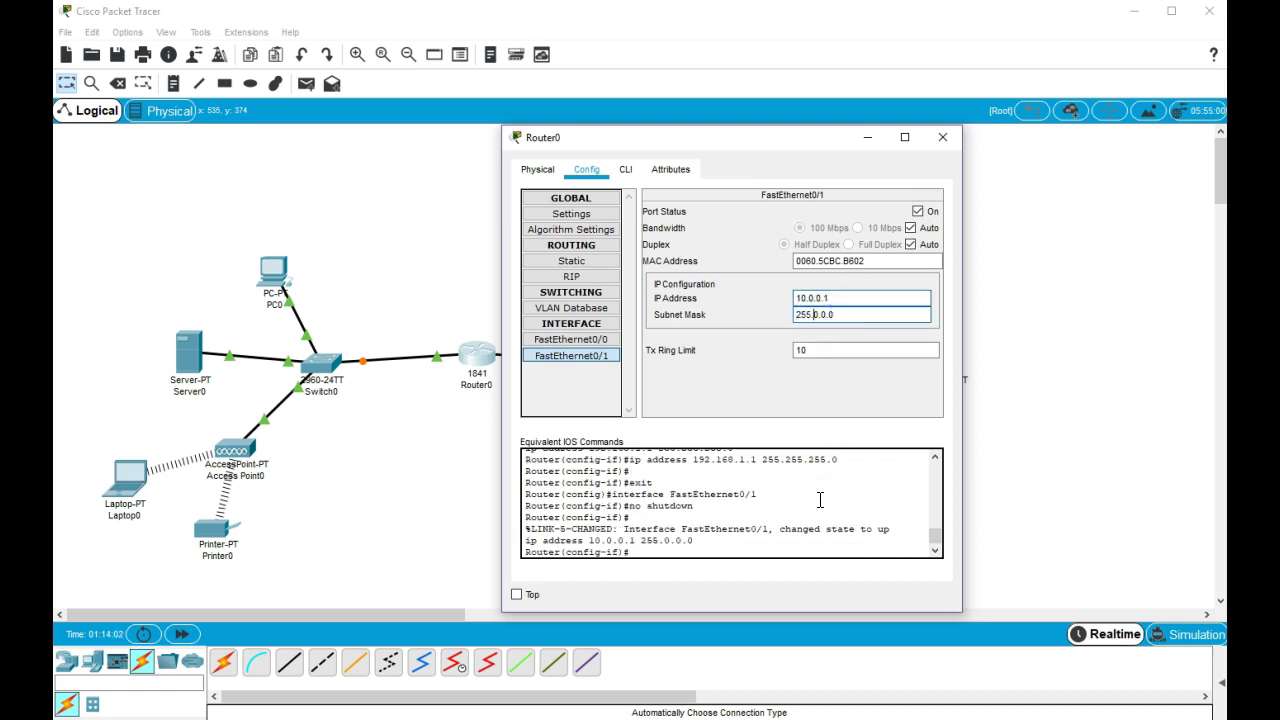
Save Router0's running configuration to NVRAM and close the router's window
click(595, 216)
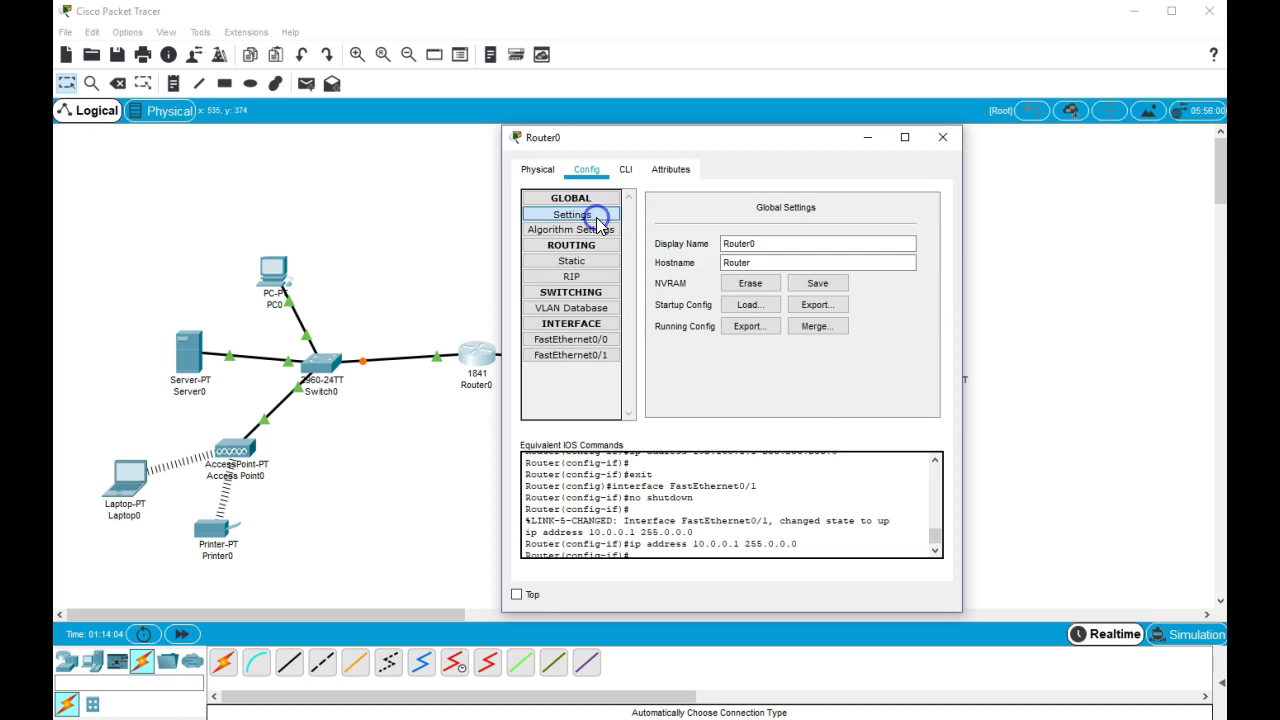
click(833, 284)
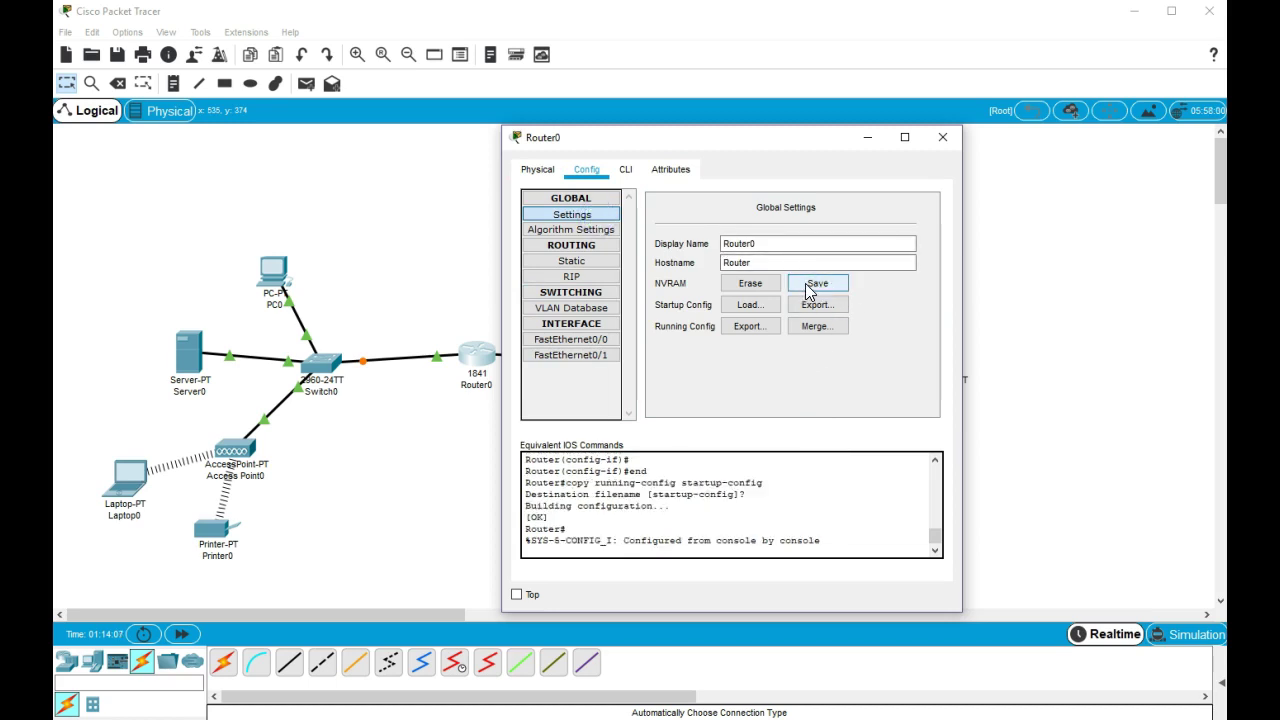
click(813, 286)
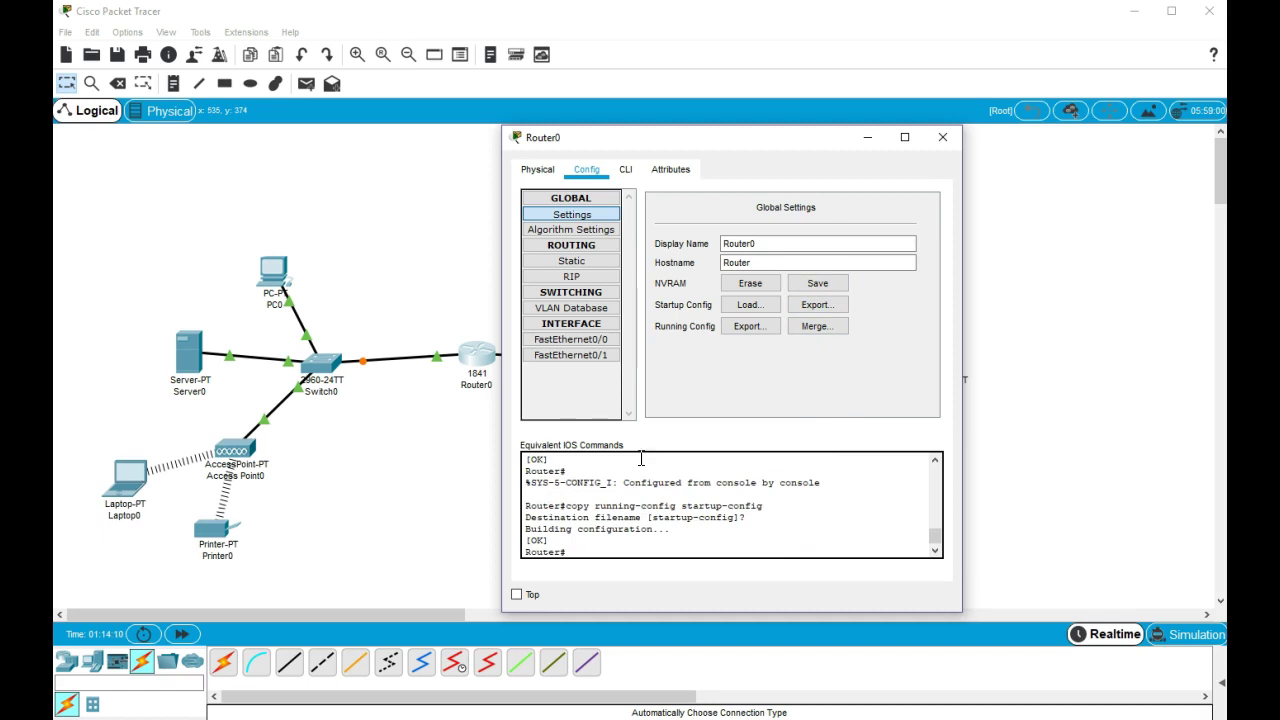
click(943, 139)
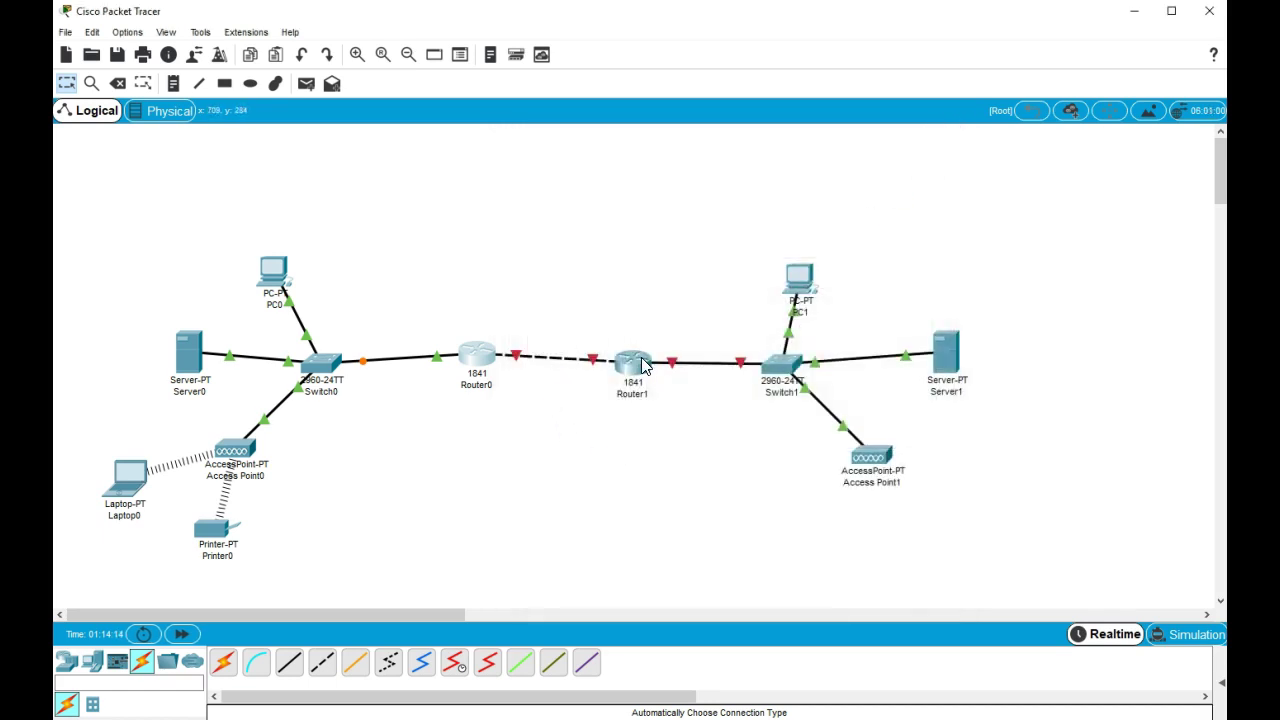
Give Router1's FastEthernet0/0 port facing Router0 IP address 10.0.0.2 with subnet mask 255.0.0.0 and turn the port on
mouse_move(596, 365)
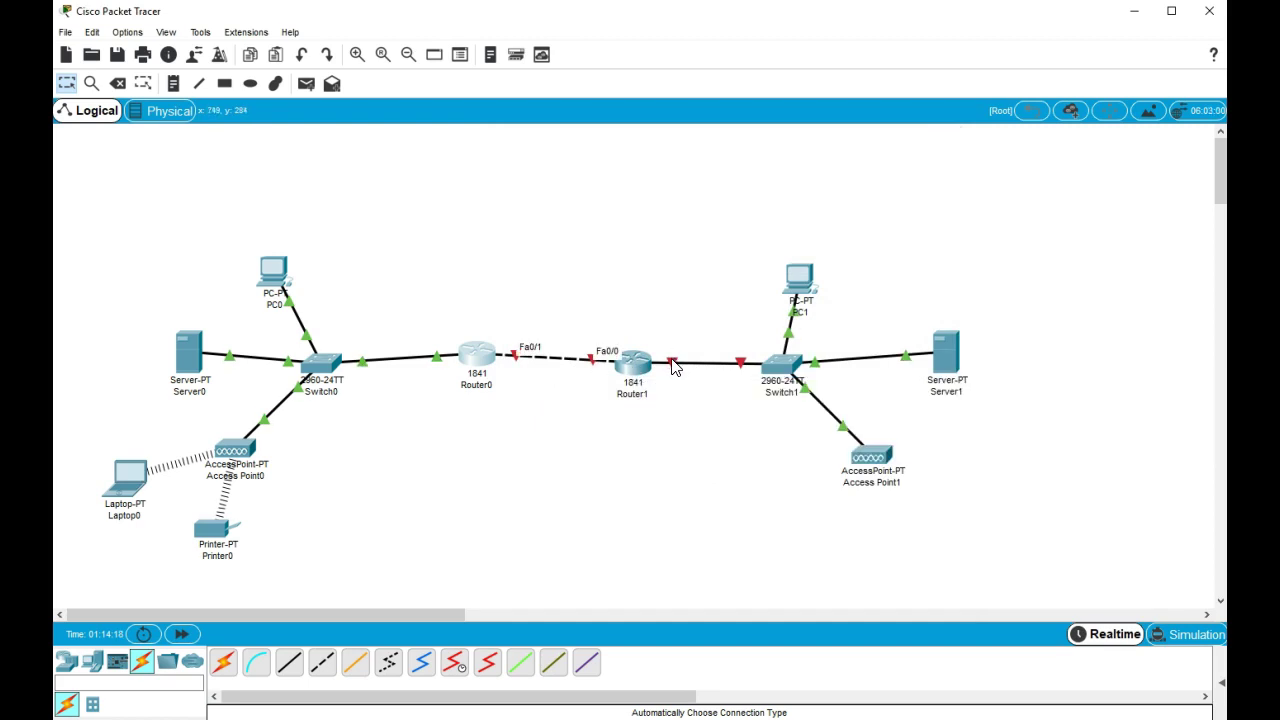
mouse_move(673, 368)
click(636, 367)
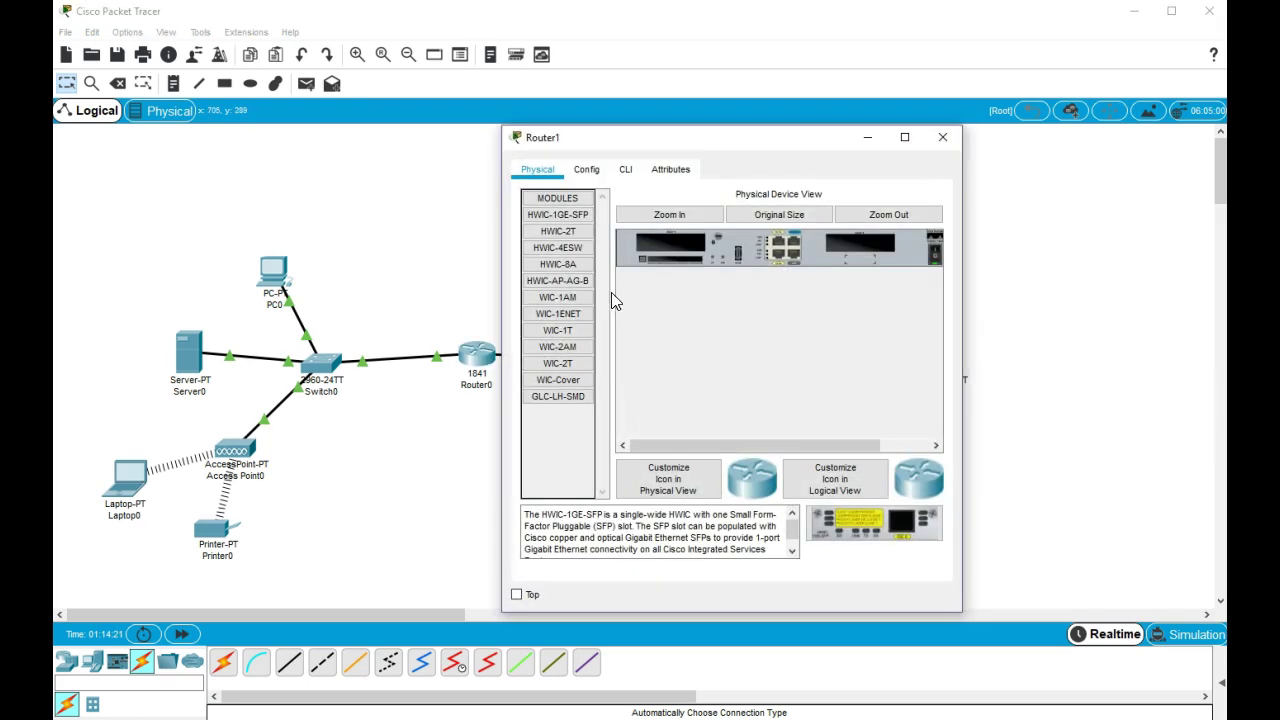
click(586, 169)
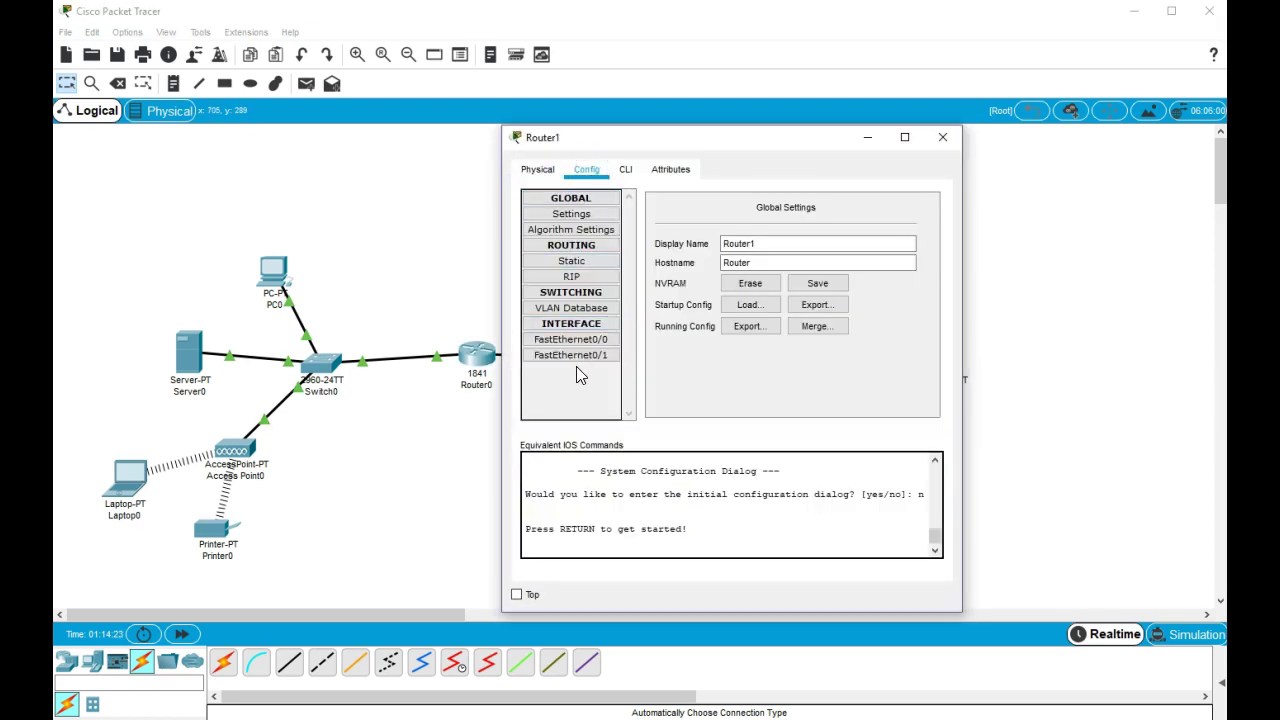
click(586, 342)
click(799, 298)
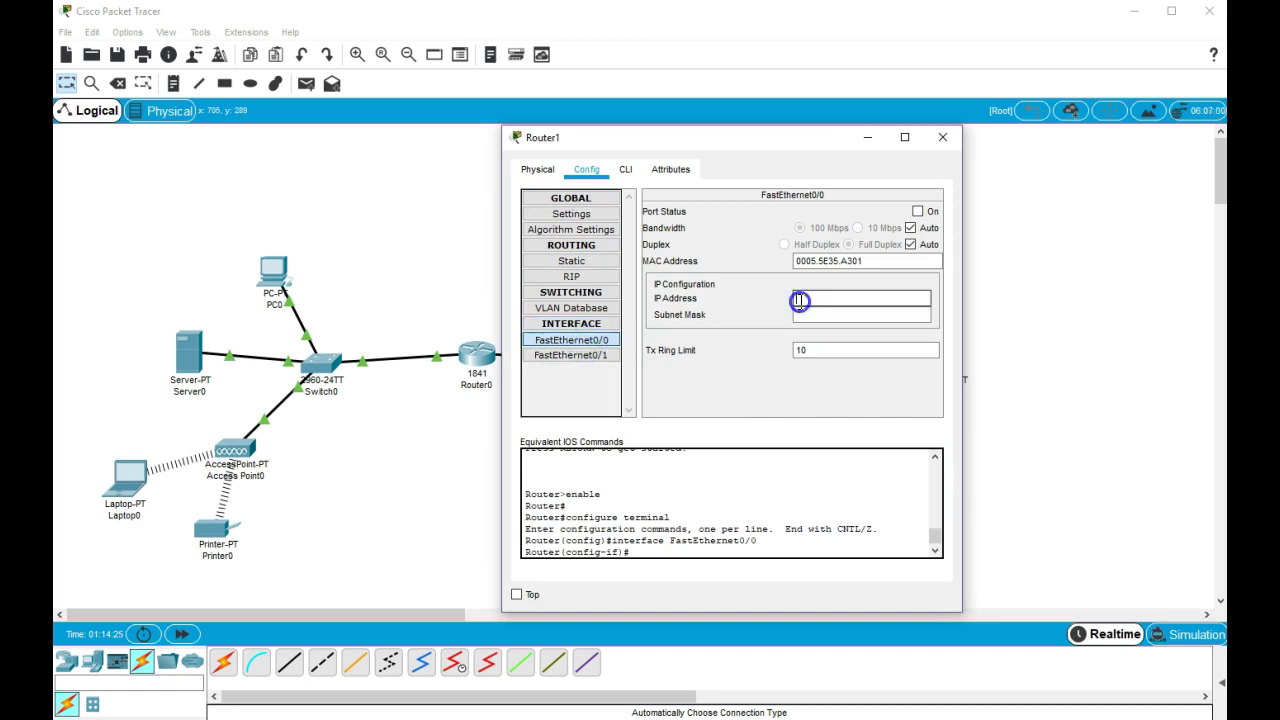
text(10.0.0.2)
click(803, 314)
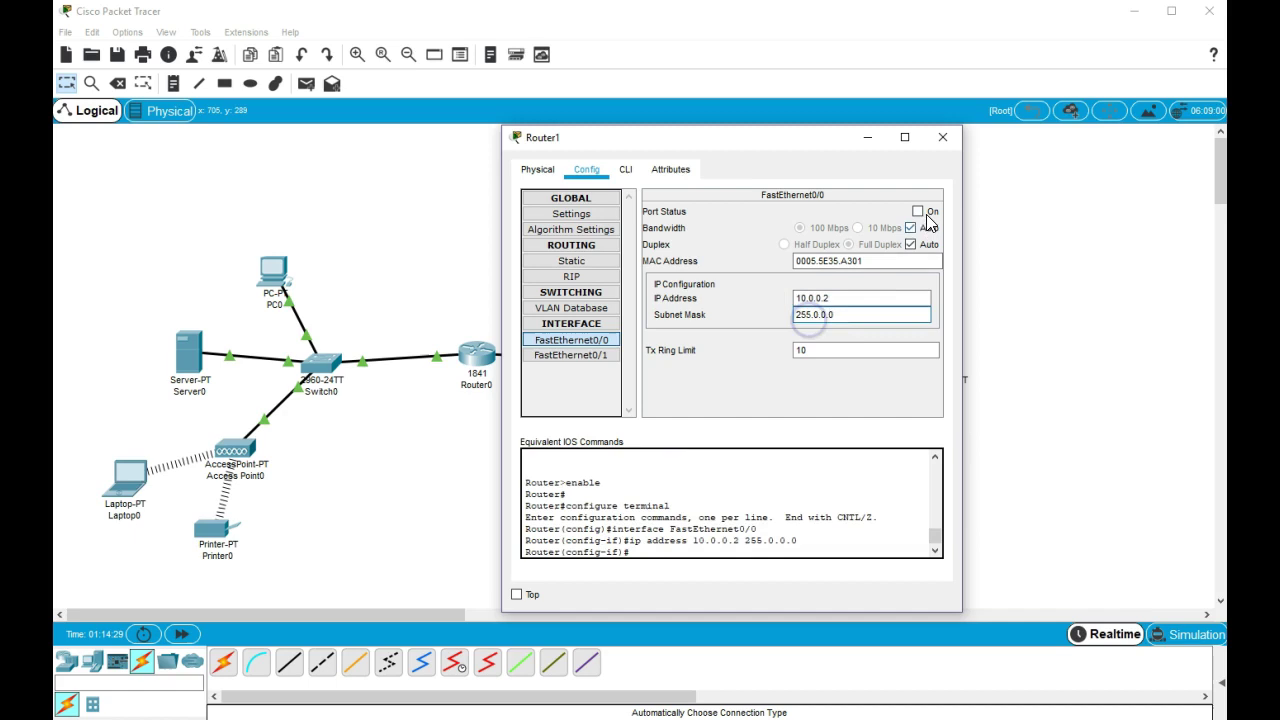
click(917, 211)
Give Router1's FastEthernet0/1 port IP address 192.168.2.1 with subnet mask 255.255.255.0 and turn the port on
click(592, 354)
click(816, 299)
text(192.168.2.)
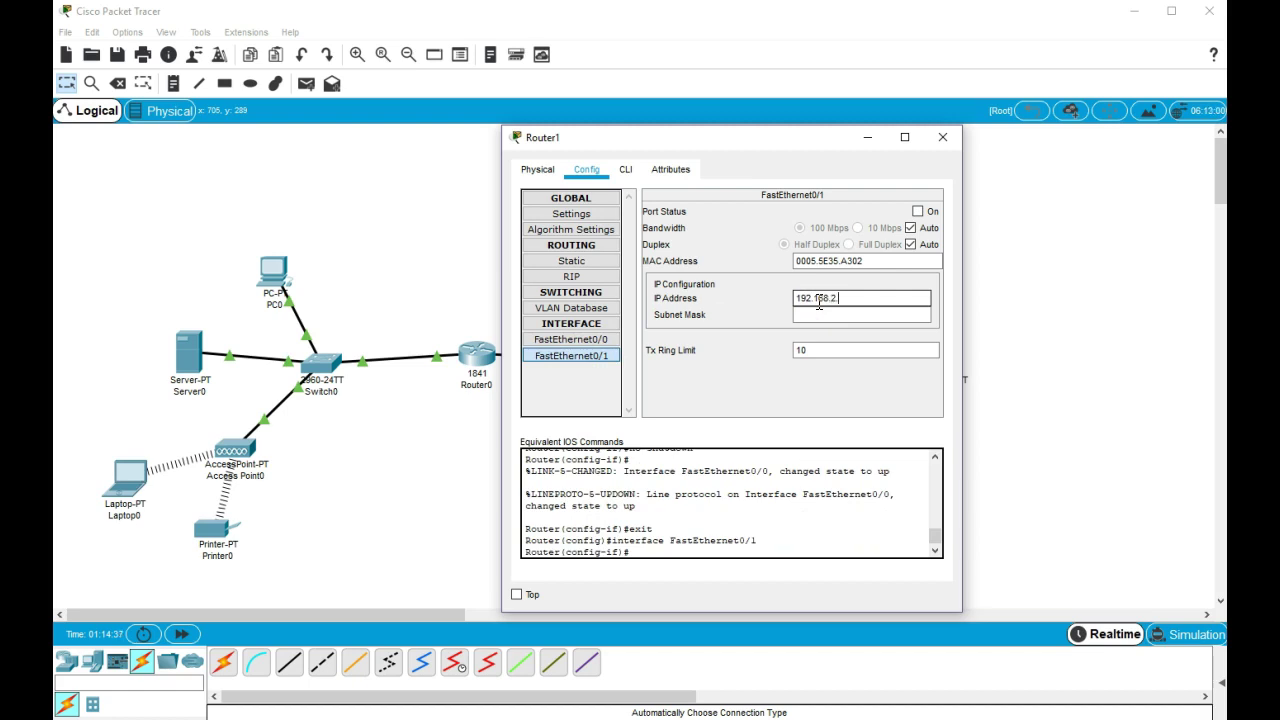
text(1)
click(836, 314)
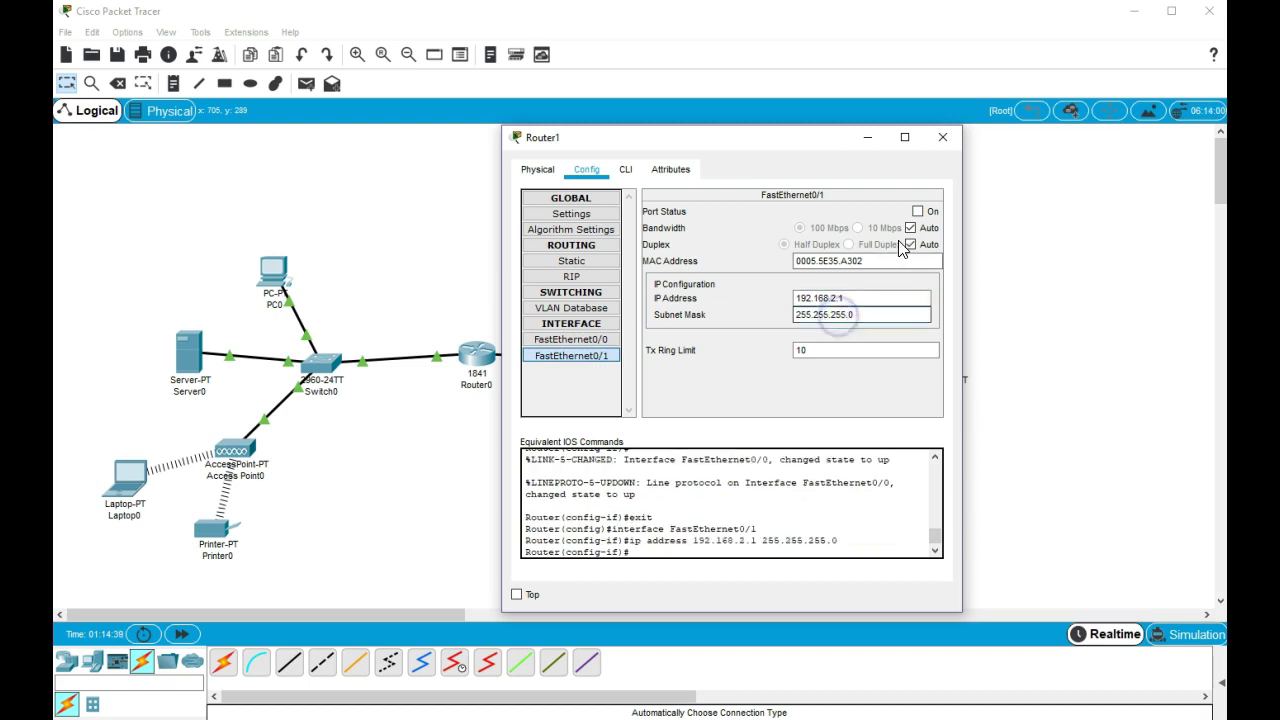
click(917, 212)
Save Router1's running configuration to NVRAM and close the router's window
click(591, 216)
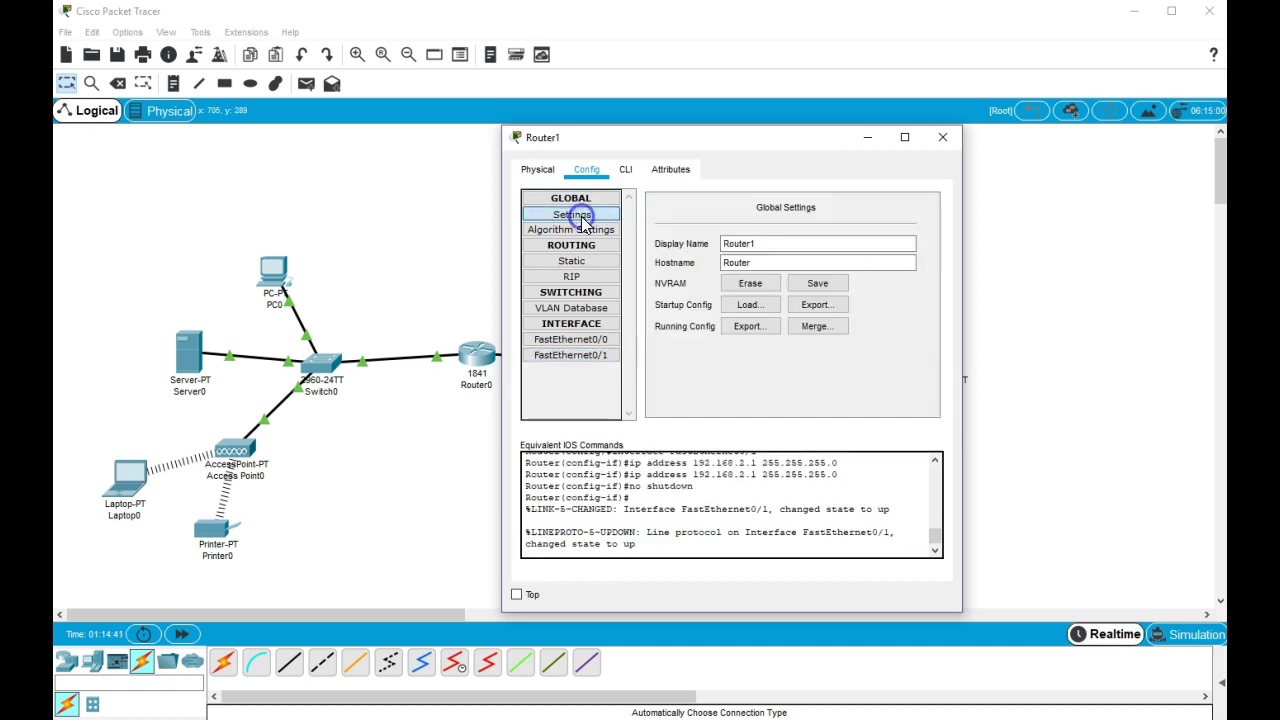
click(817, 283)
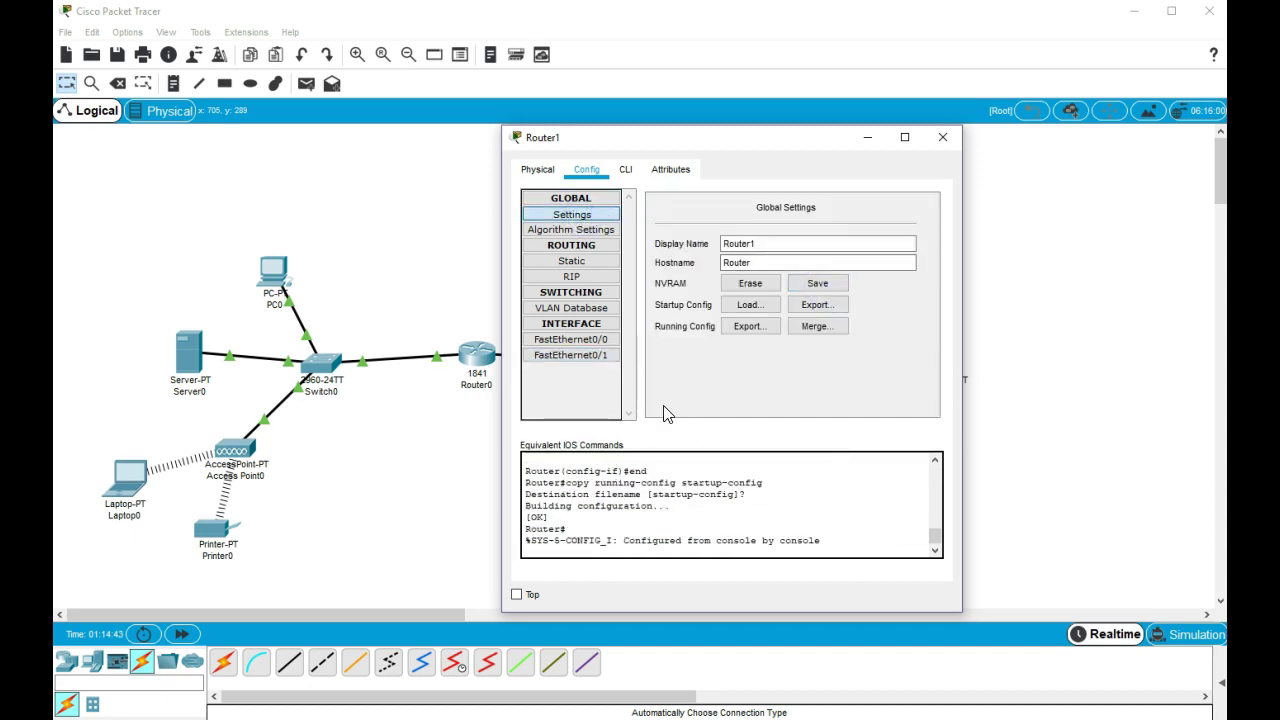
click(820, 283)
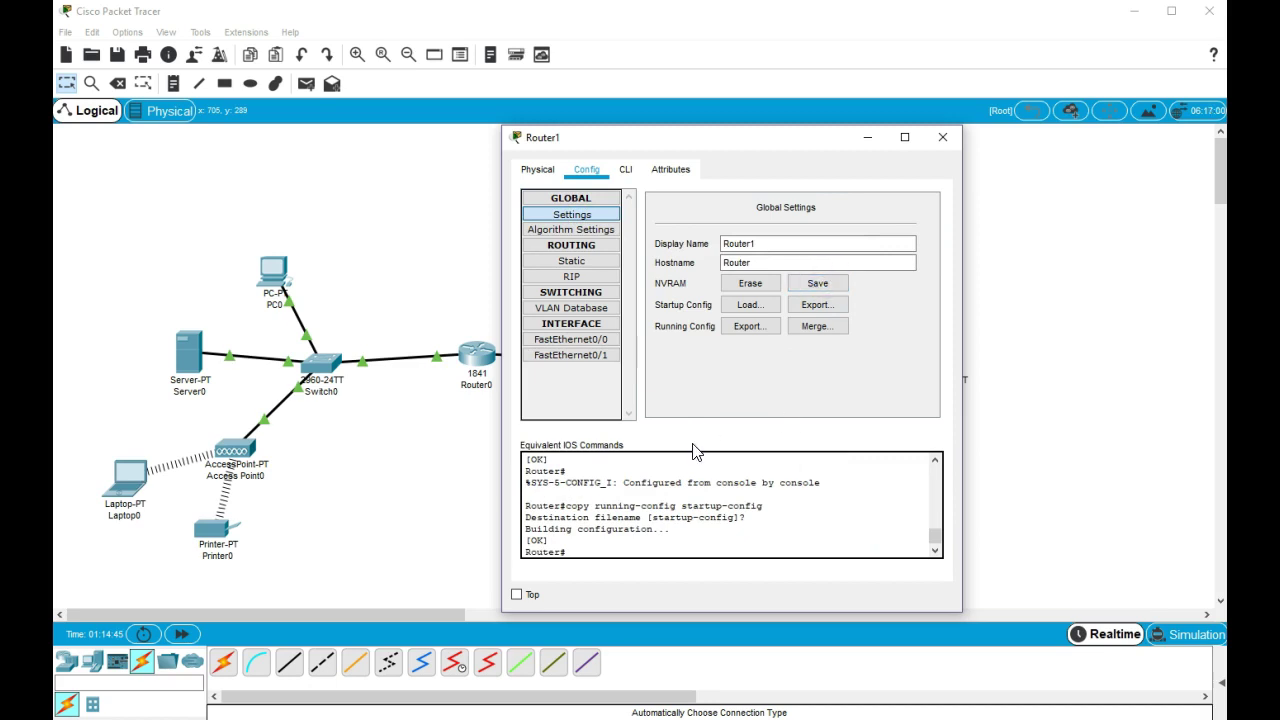
click(940, 138)
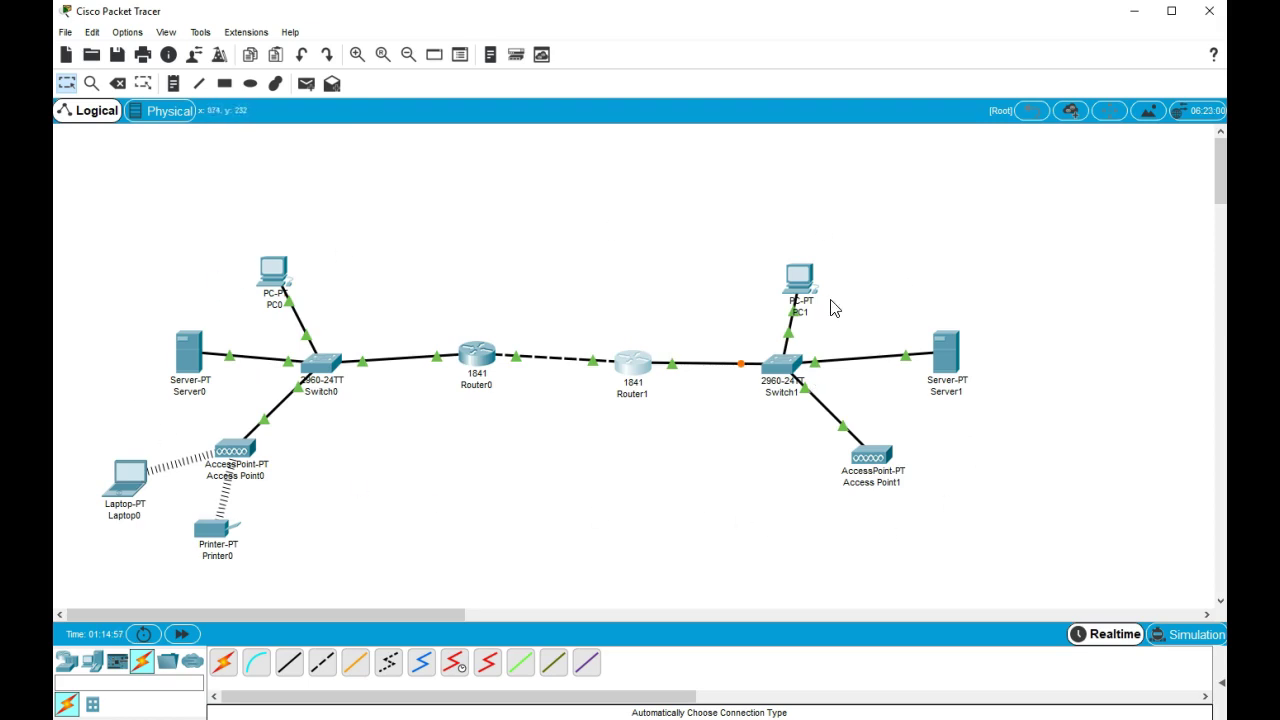
Try to set up Server1's DHCP service by turning it on with default gateway 192.168.2.1 and DNS server 192.168.1.2
click(946, 352)
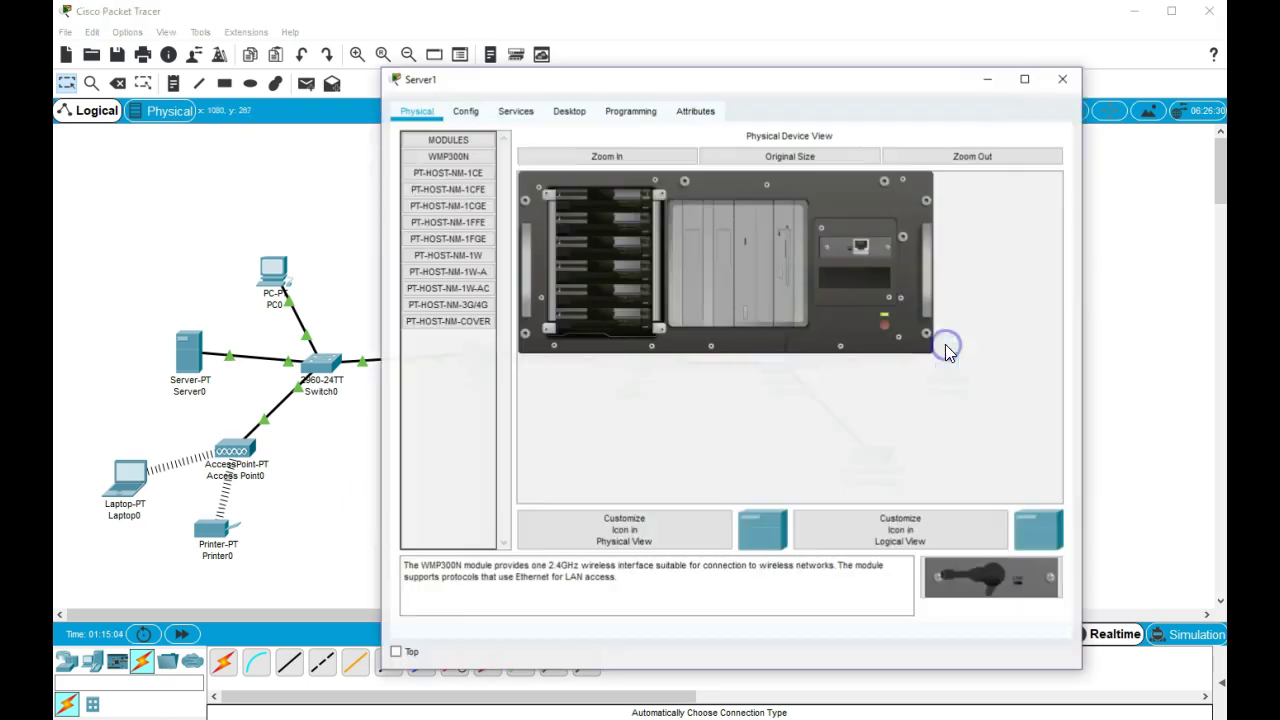
click(507, 114)
click(452, 170)
click(831, 171)
drag(832, 214, 752, 214)
text(192.168.2.1)
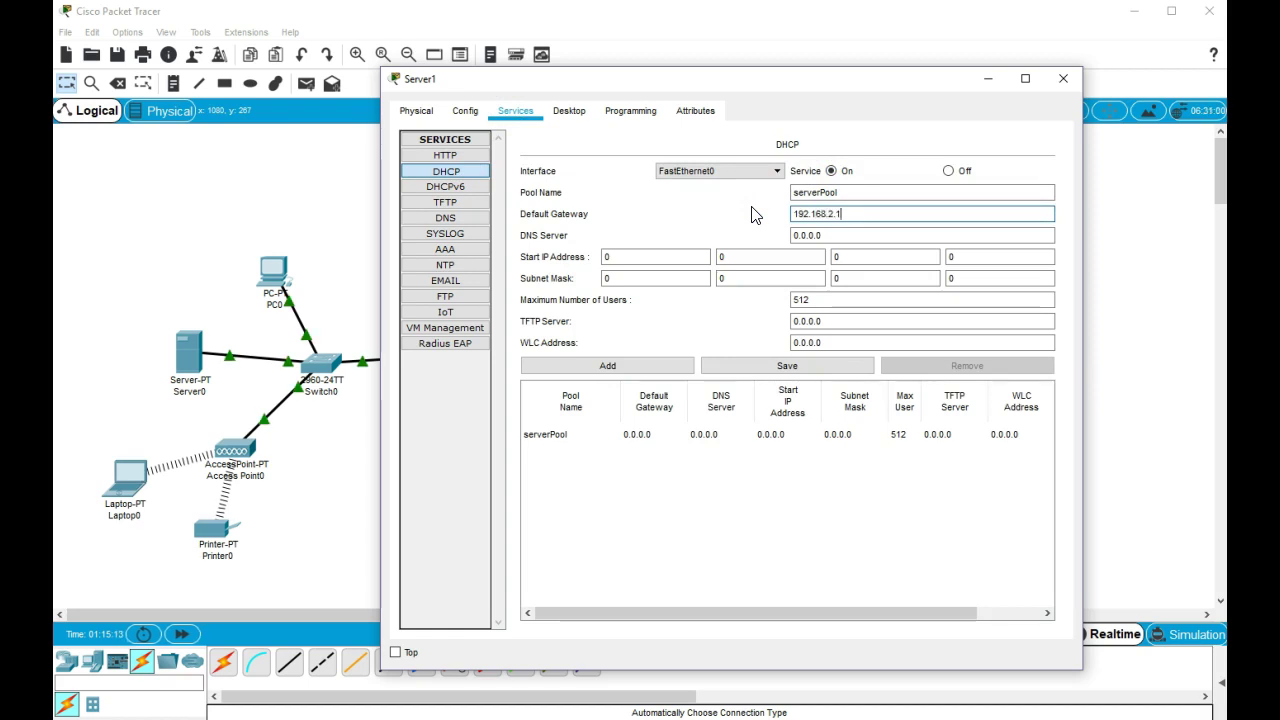
key(Tab)
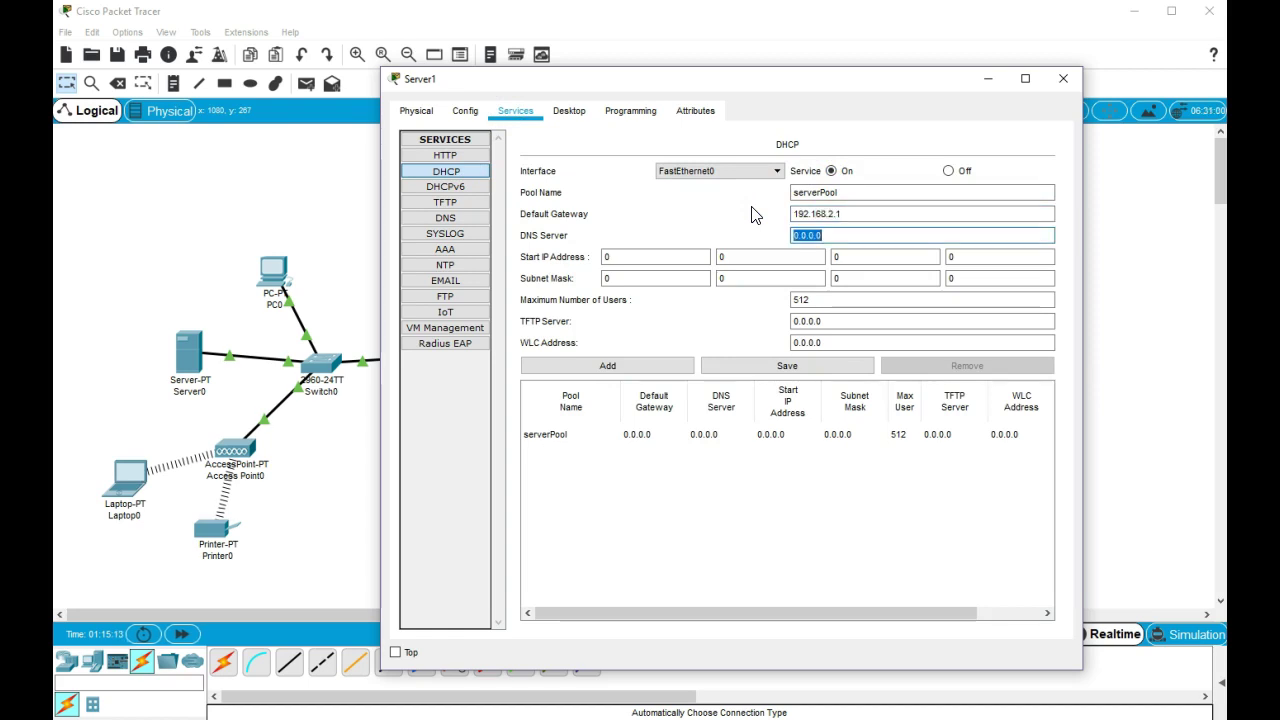
text(192.168.1.2)
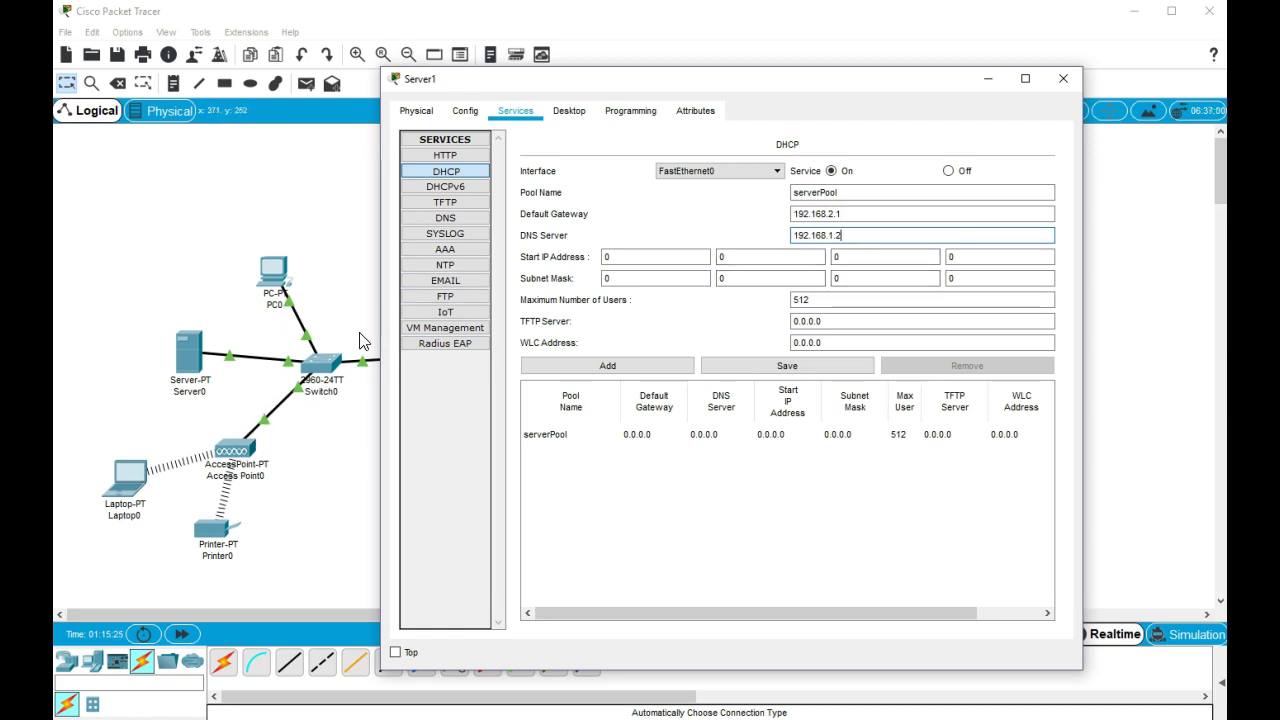
key(Tab)
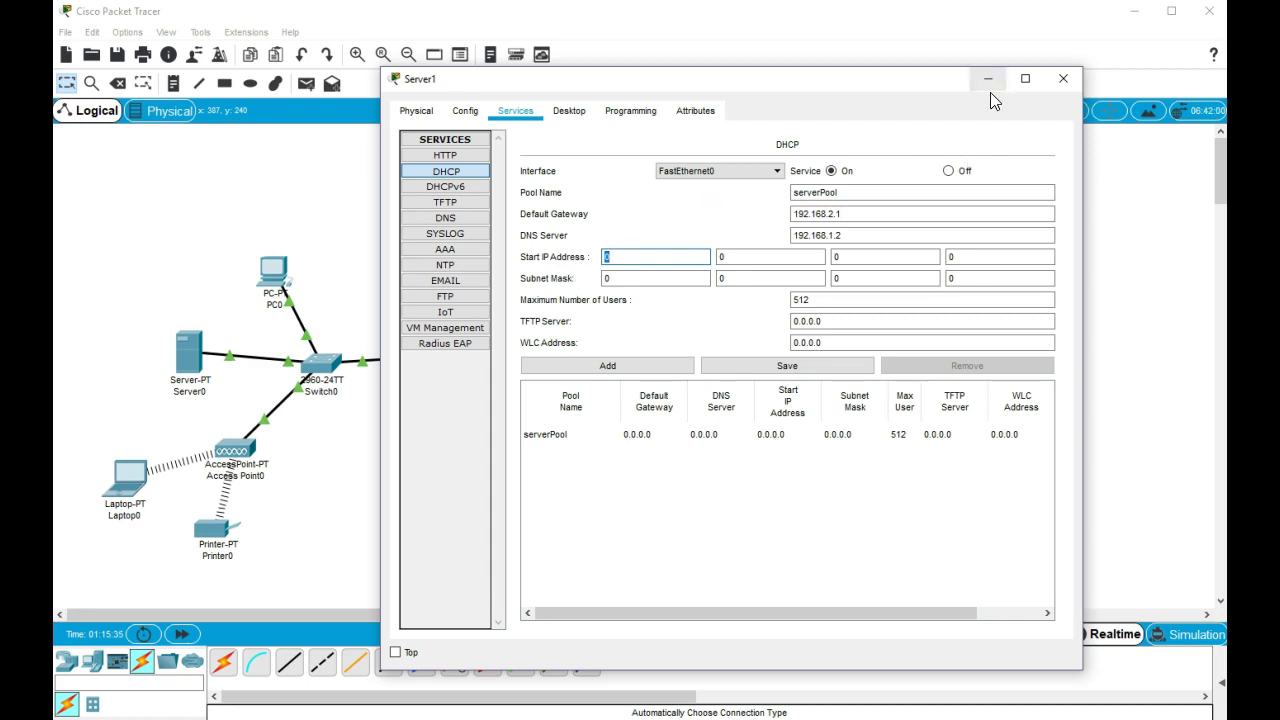
Set Server1's static IPv4 gateway to 192.168.2.1 and its DNS server to 192.168.1.2
click(465, 111)
click(457, 155)
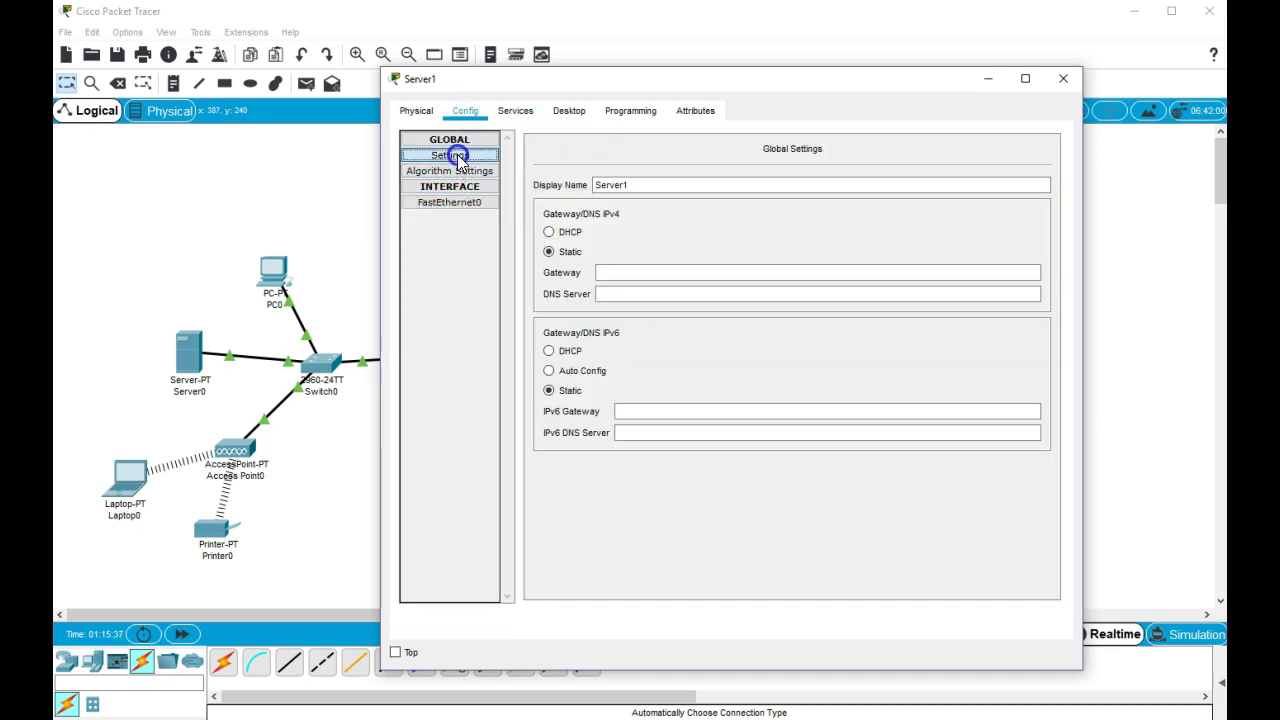
click(624, 274)
text(19)
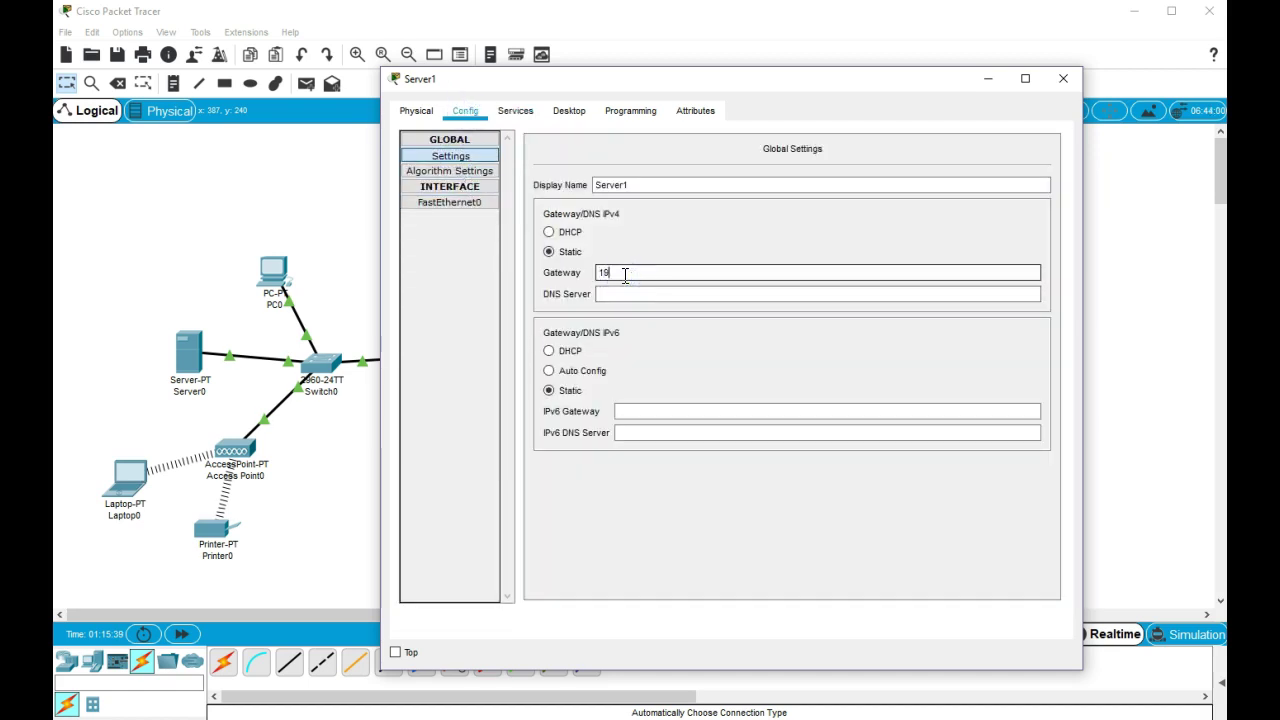
text(2.168.2.1)
key(Tab)
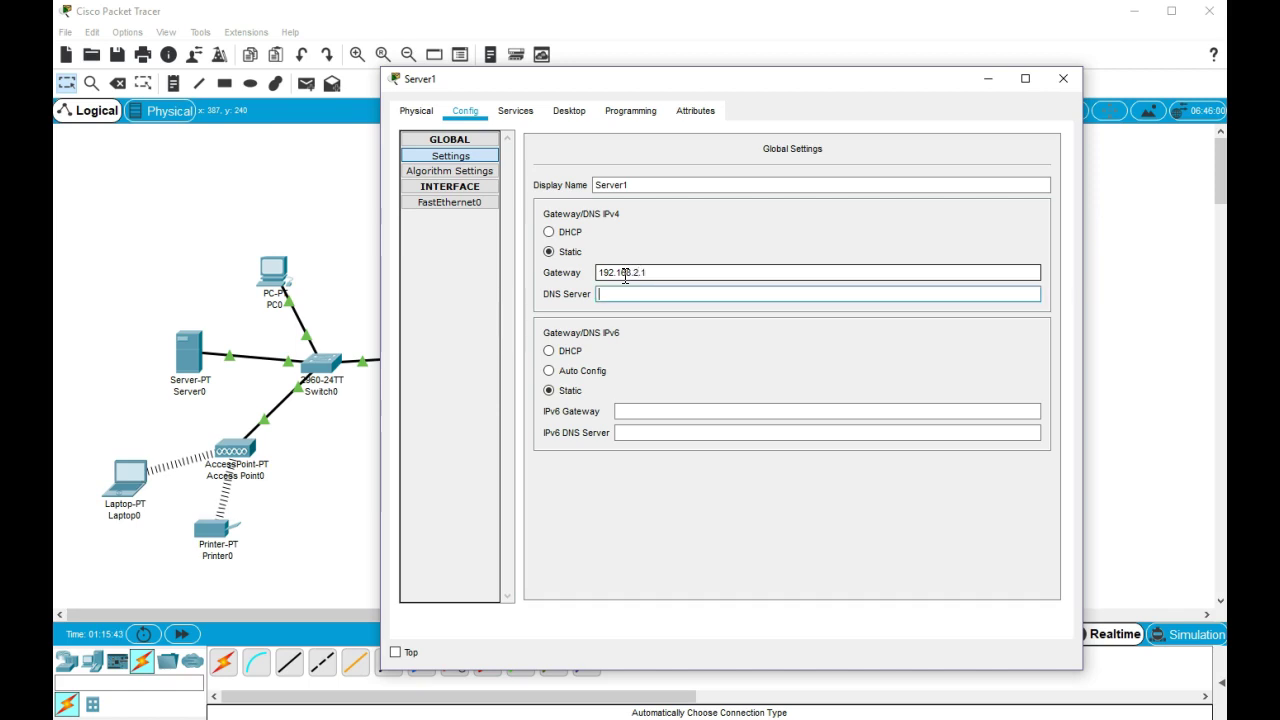
text(192.168.1.2)
Give Server1's FastEthernet0 interface the static IP address 192.168.2.2 with subnet mask 255.255.255.0
click(452, 203)
click(822, 270)
text(192)
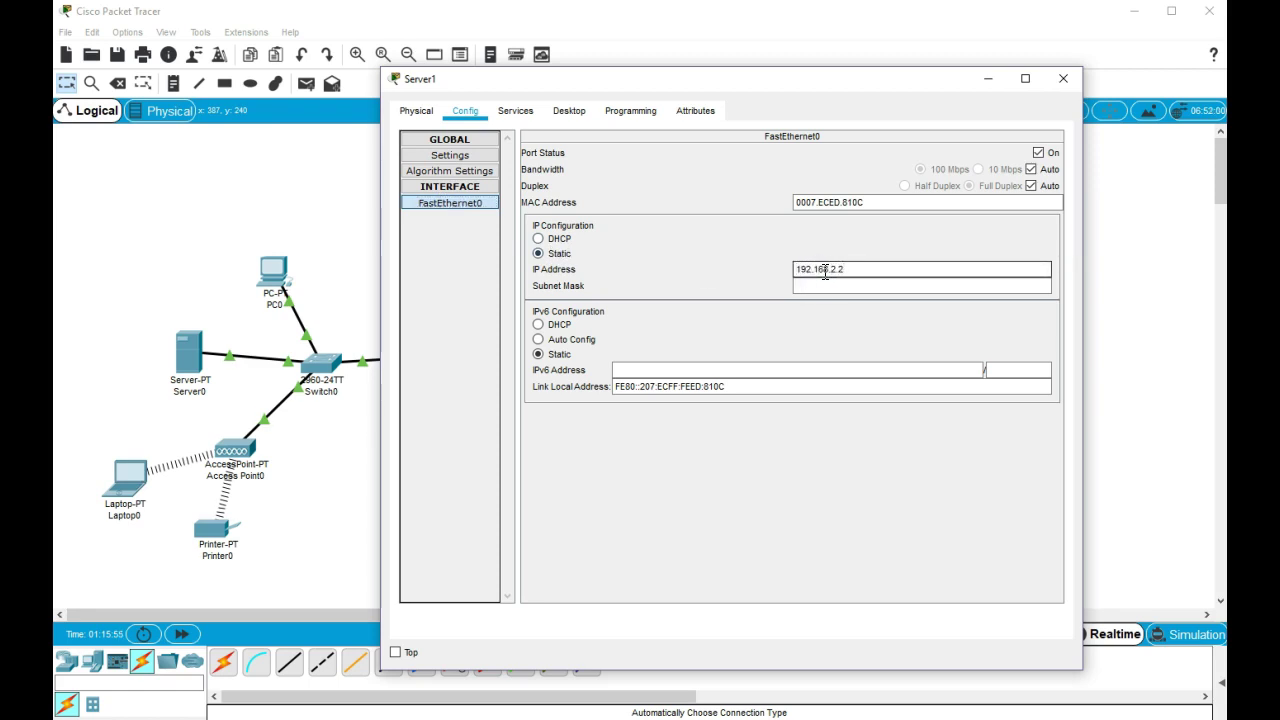
text(.168.2.2)
key(Tab)
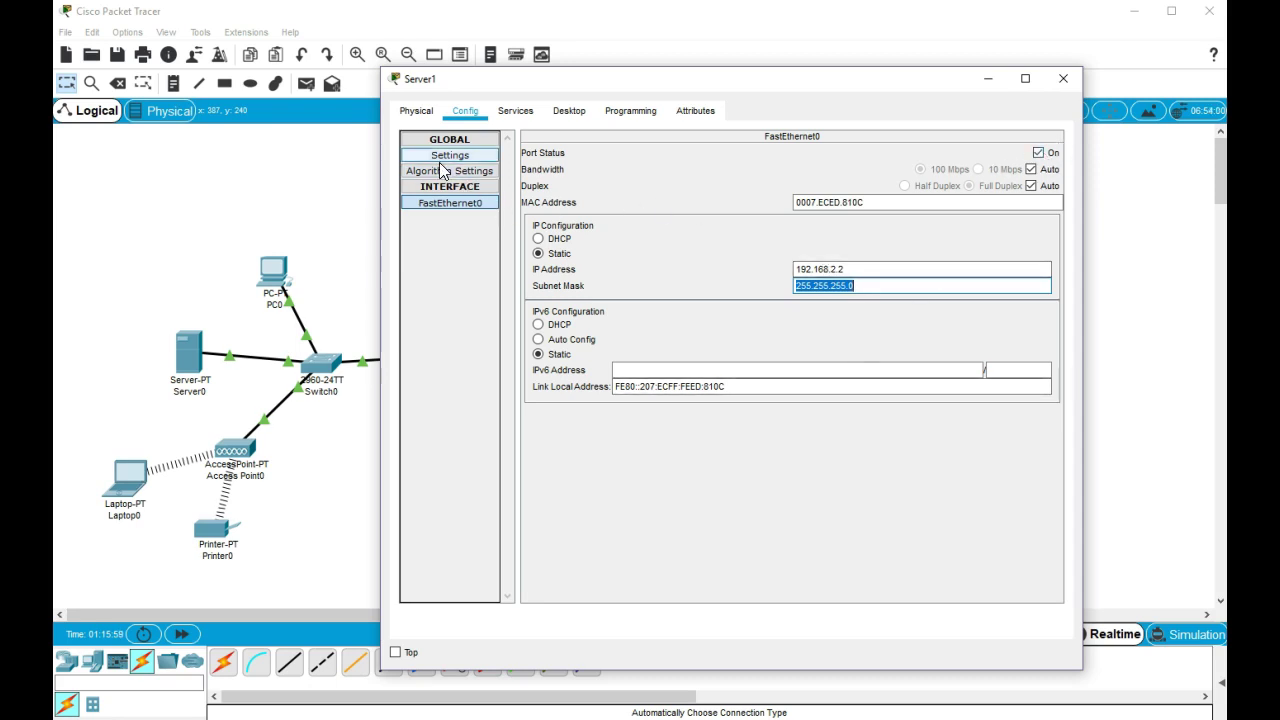
Try to refresh Server1's DHCP pool by switching the DHCP service off and on, then leave it off
click(515, 111)
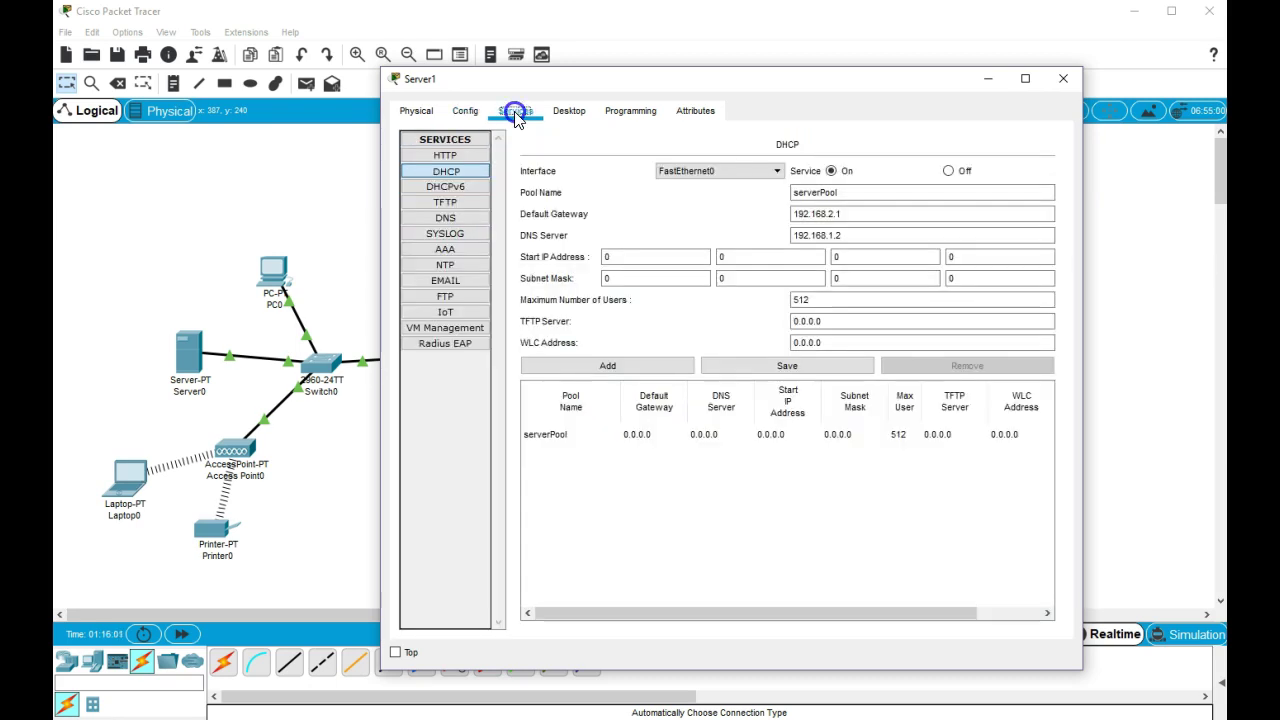
click(948, 170)
click(832, 171)
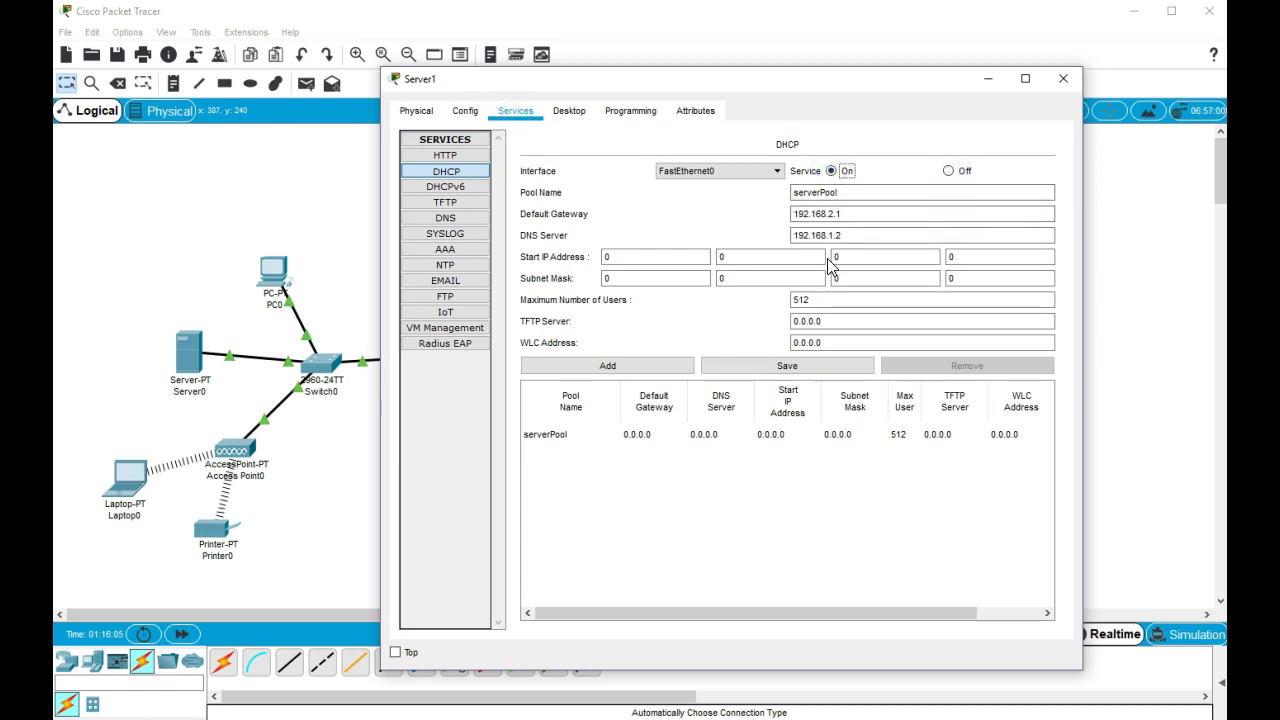
click(949, 172)
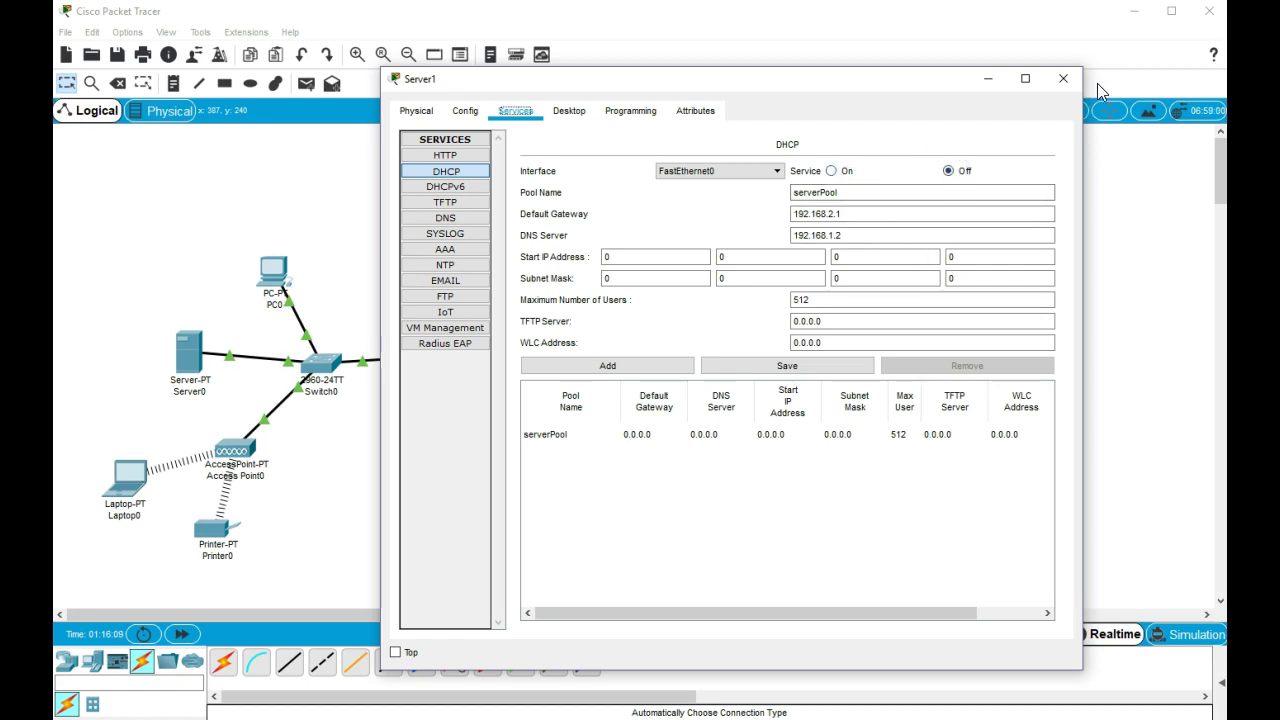
Reopen Server1's DHCP settings and turn on the service for FastEthernet0
click(1063, 79)
click(943, 348)
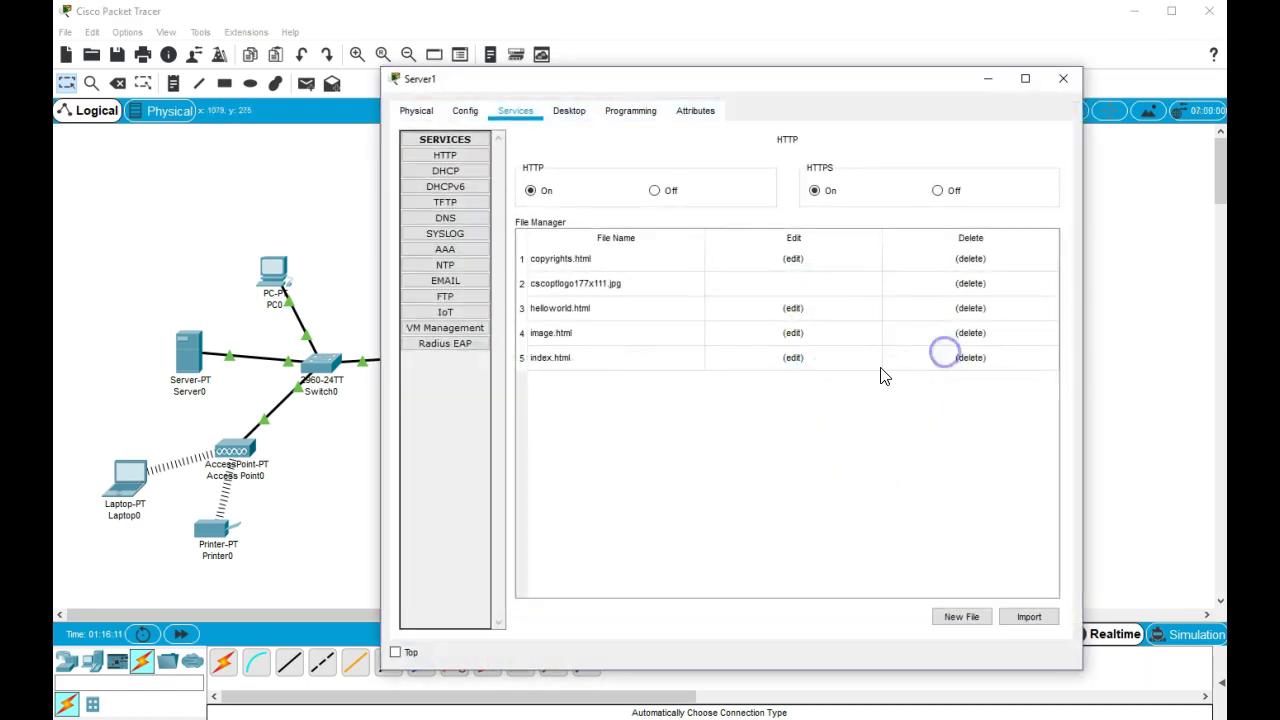
click(460, 171)
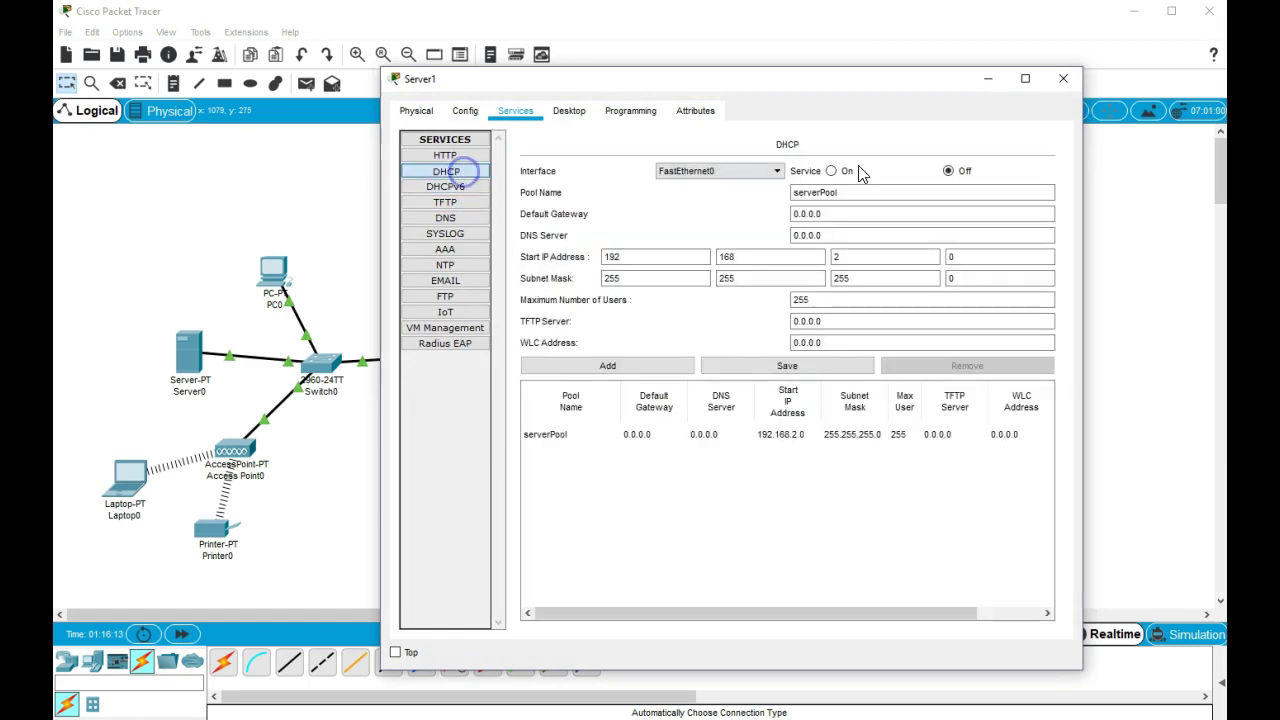
click(831, 171)
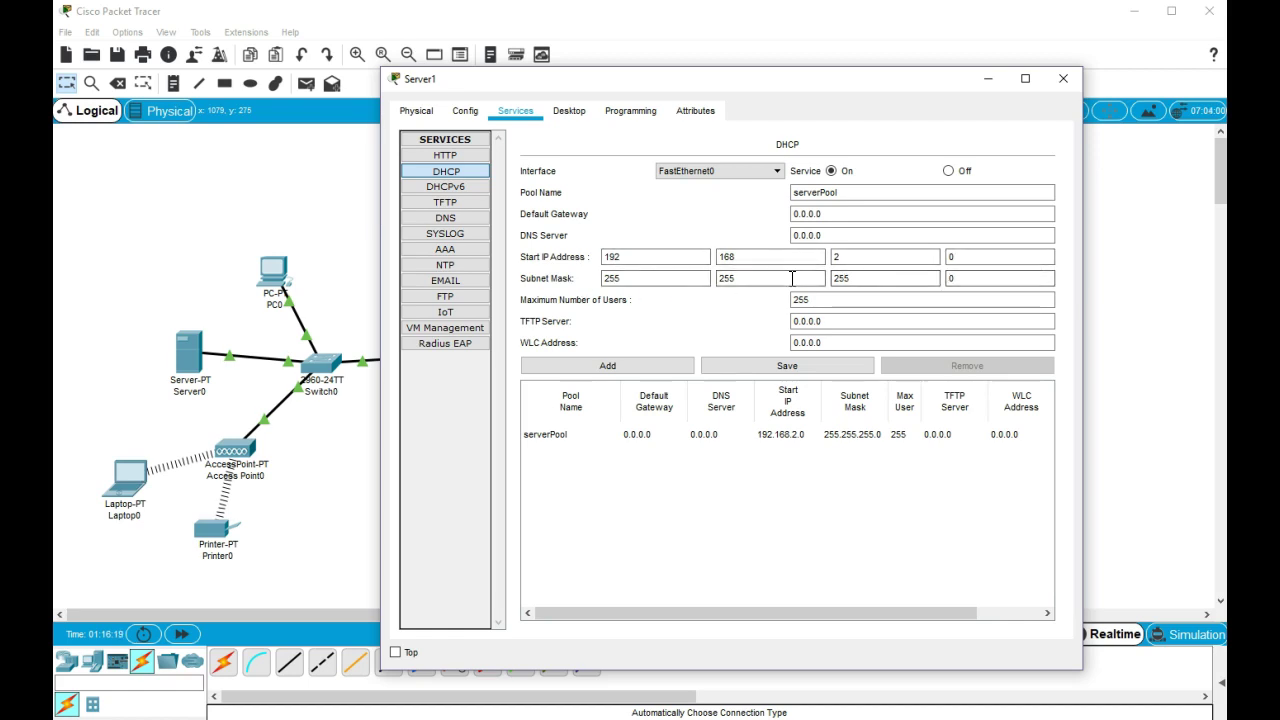
Save Server1's serverPool with default gateway 192.168.2.1, DNS server 192.168.1.2 and start IP address 192.168.2.3
click(800, 213)
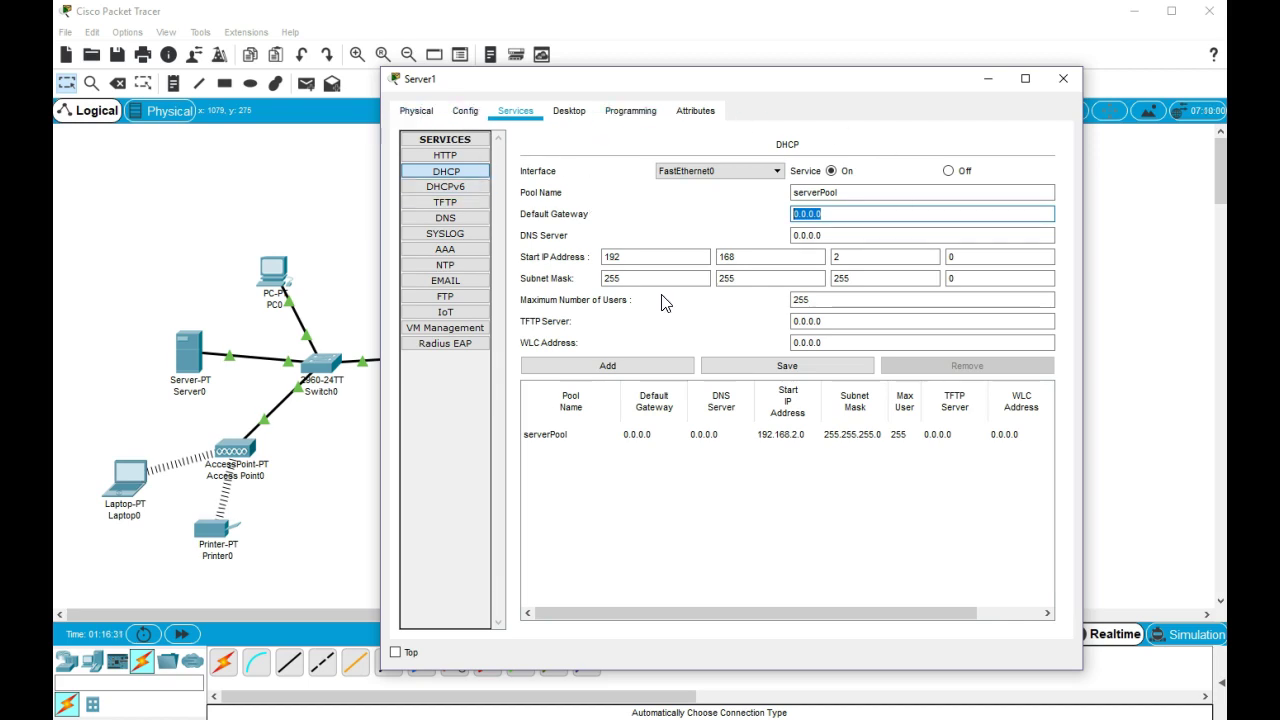
text(192.168.)
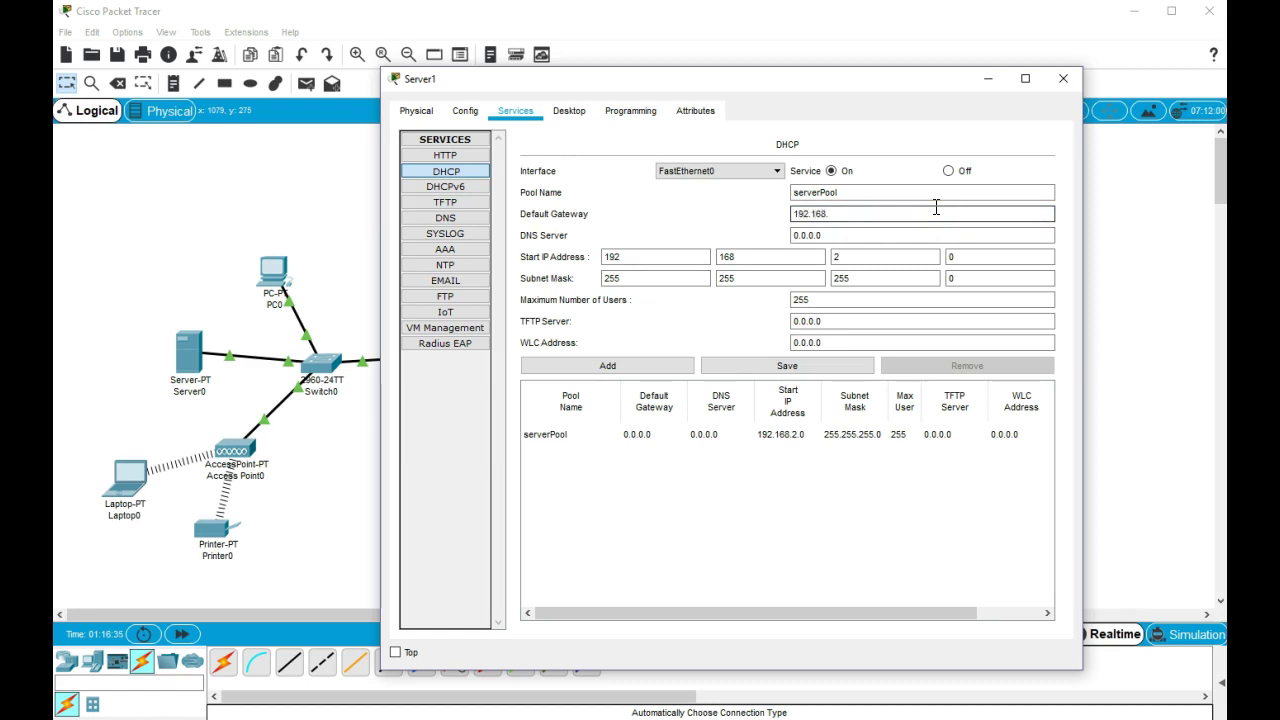
text(2.1)
key(Tab)
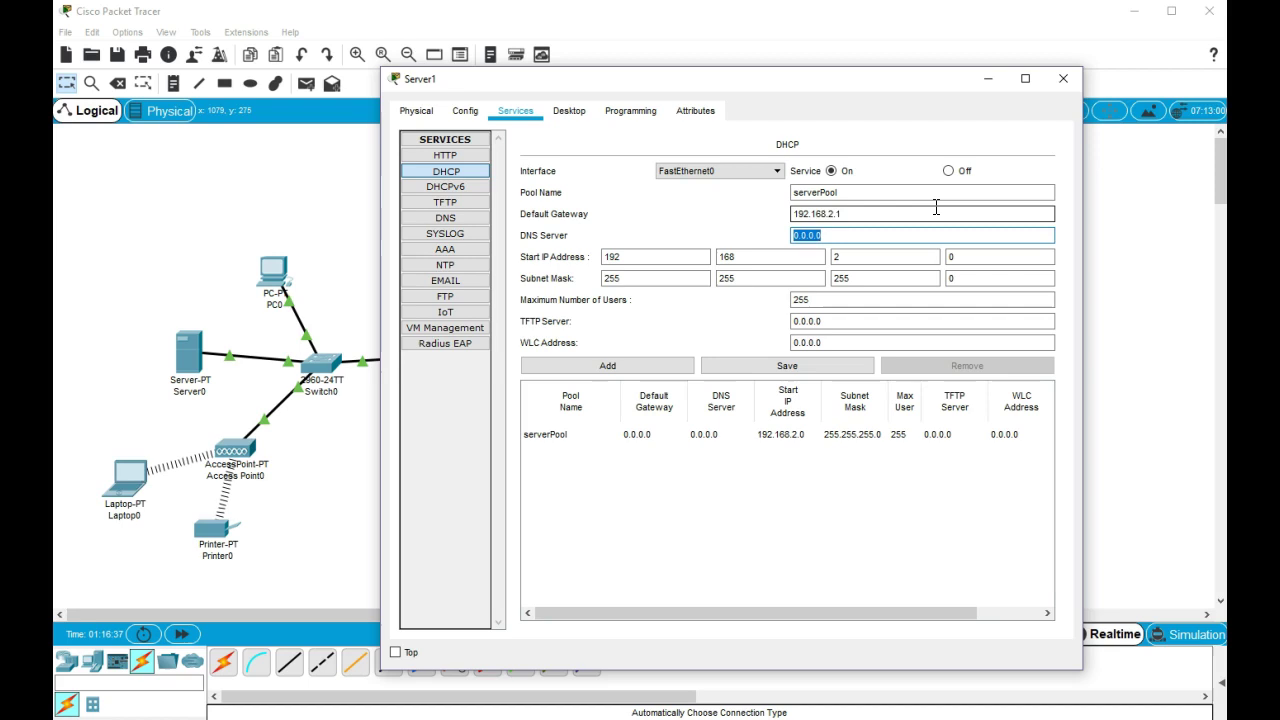
text(192.168.1.2)
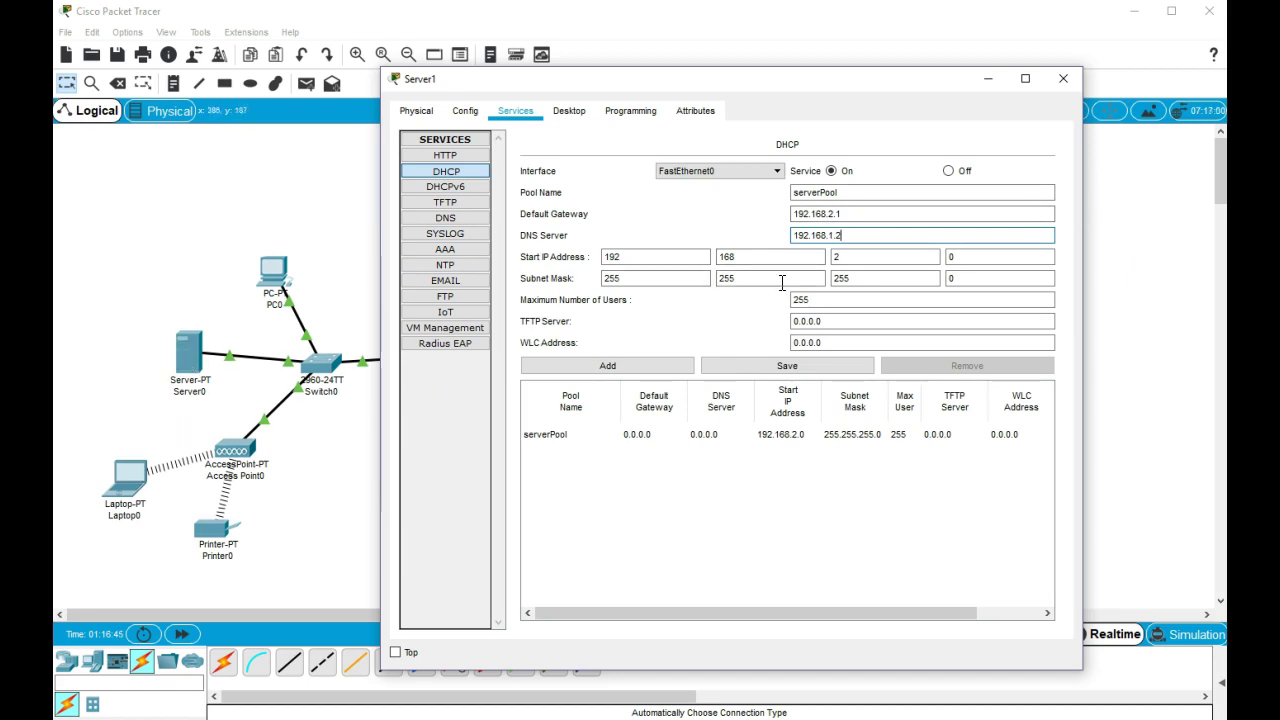
click(957, 256)
text(3)
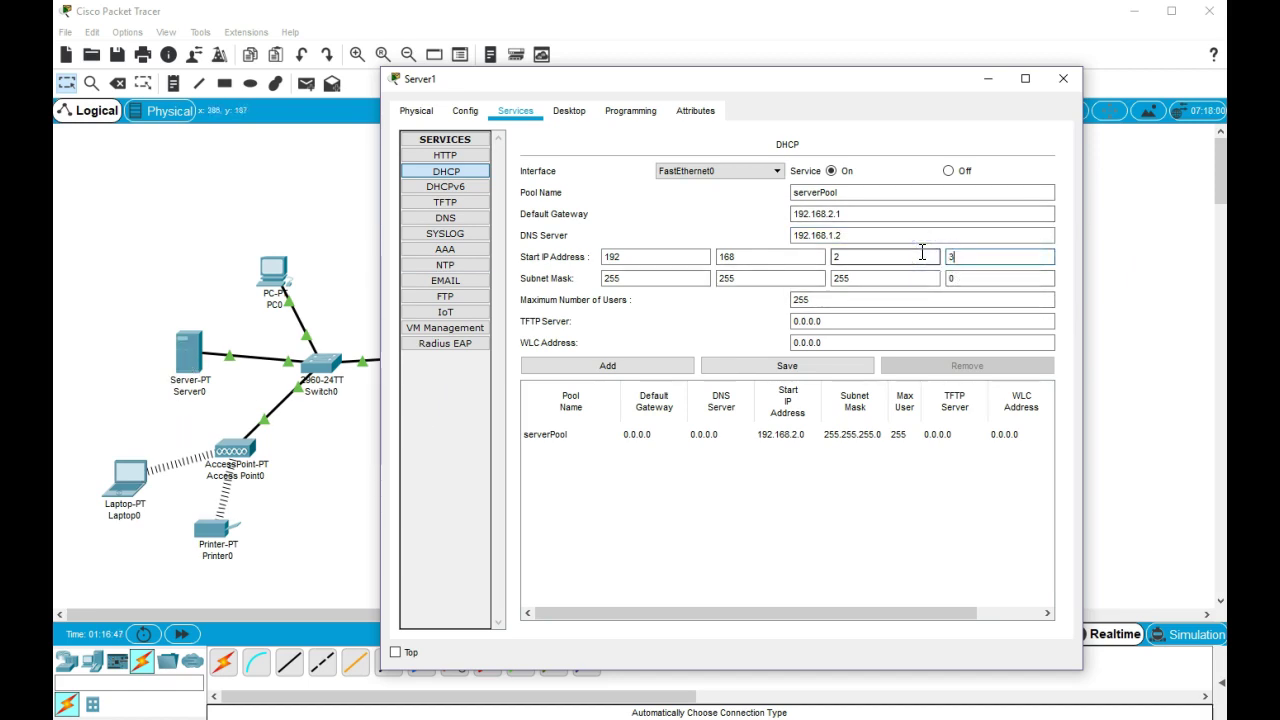
click(784, 365)
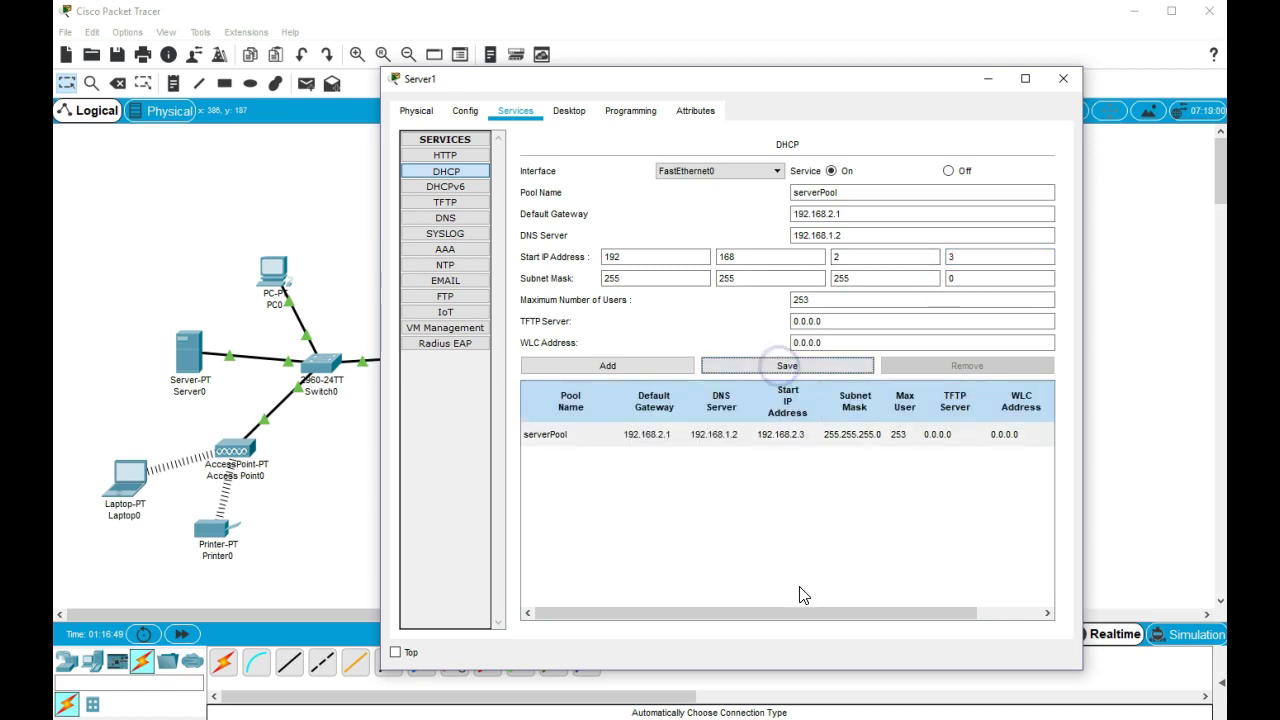
Switch PC1's IPv4 configuration to DHCP so it requests an address from Server1
click(1068, 88)
click(807, 273)
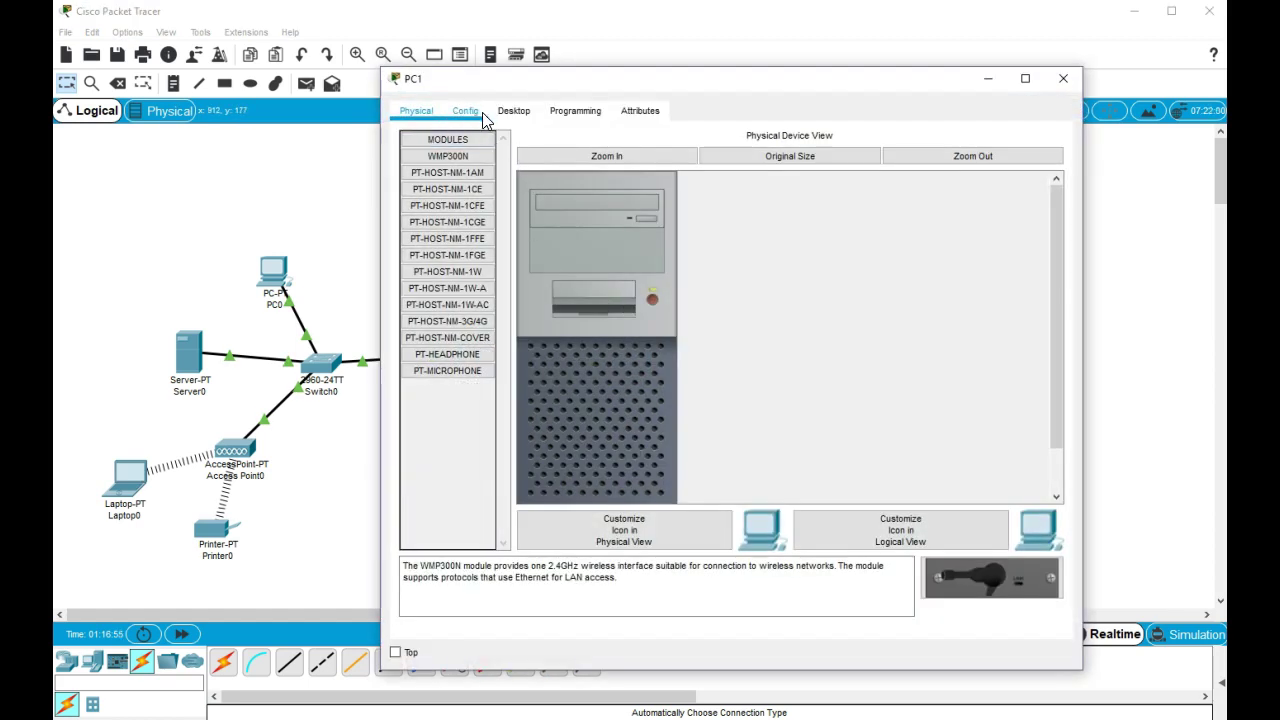
click(514, 111)
click(470, 186)
click(420, 202)
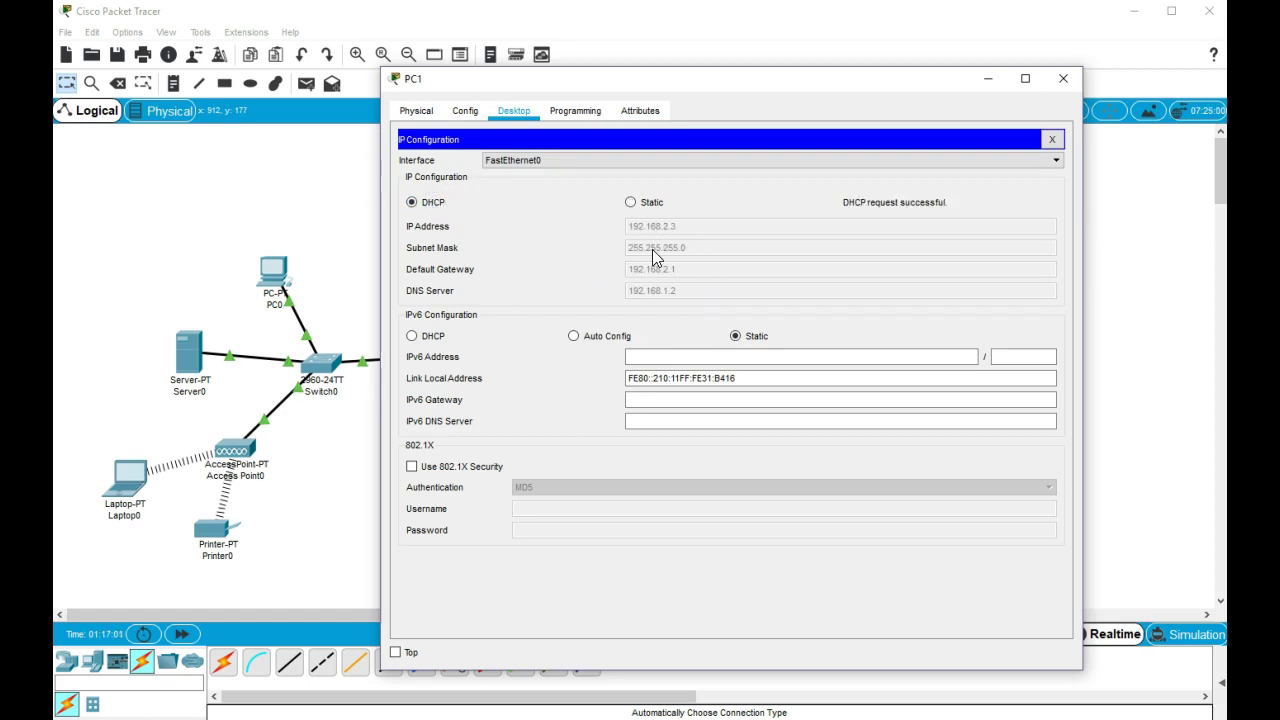
click(1063, 78)
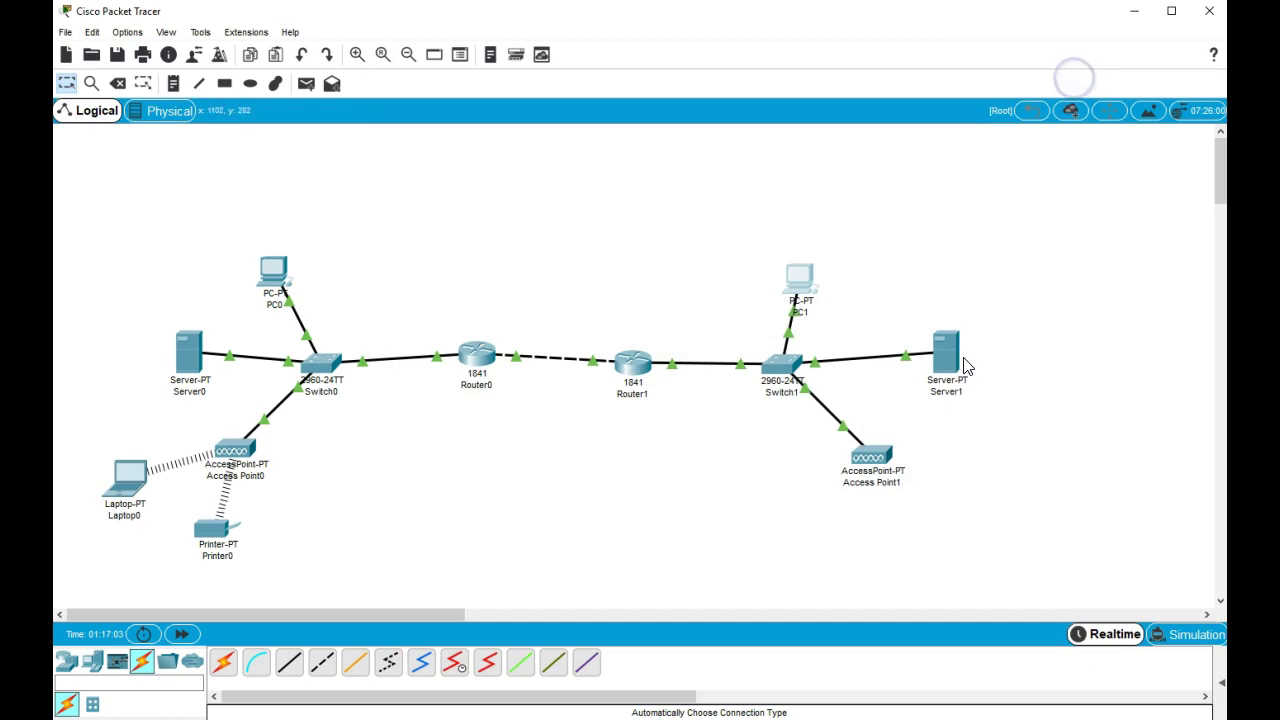
Try to load wdw.com in PC1's web browser, requesting the page again before closing the device window
click(801, 277)
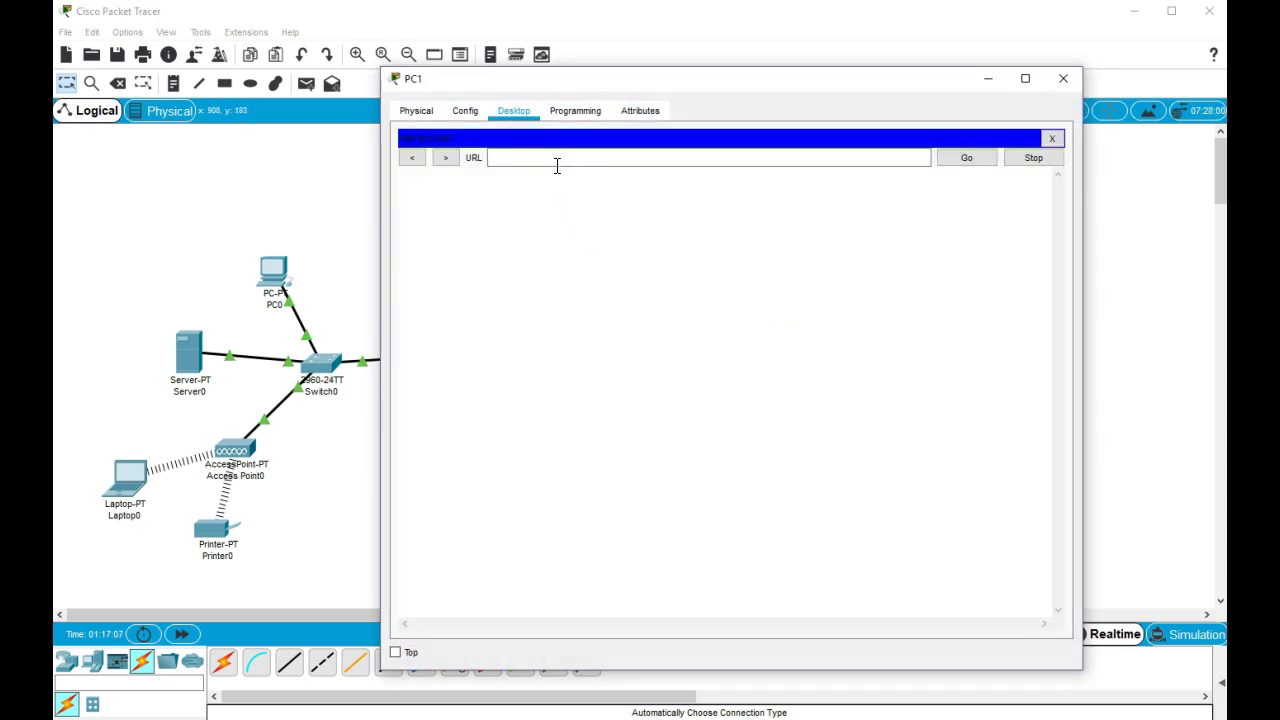
click(557, 160)
text(wdw.com)
key(Return)
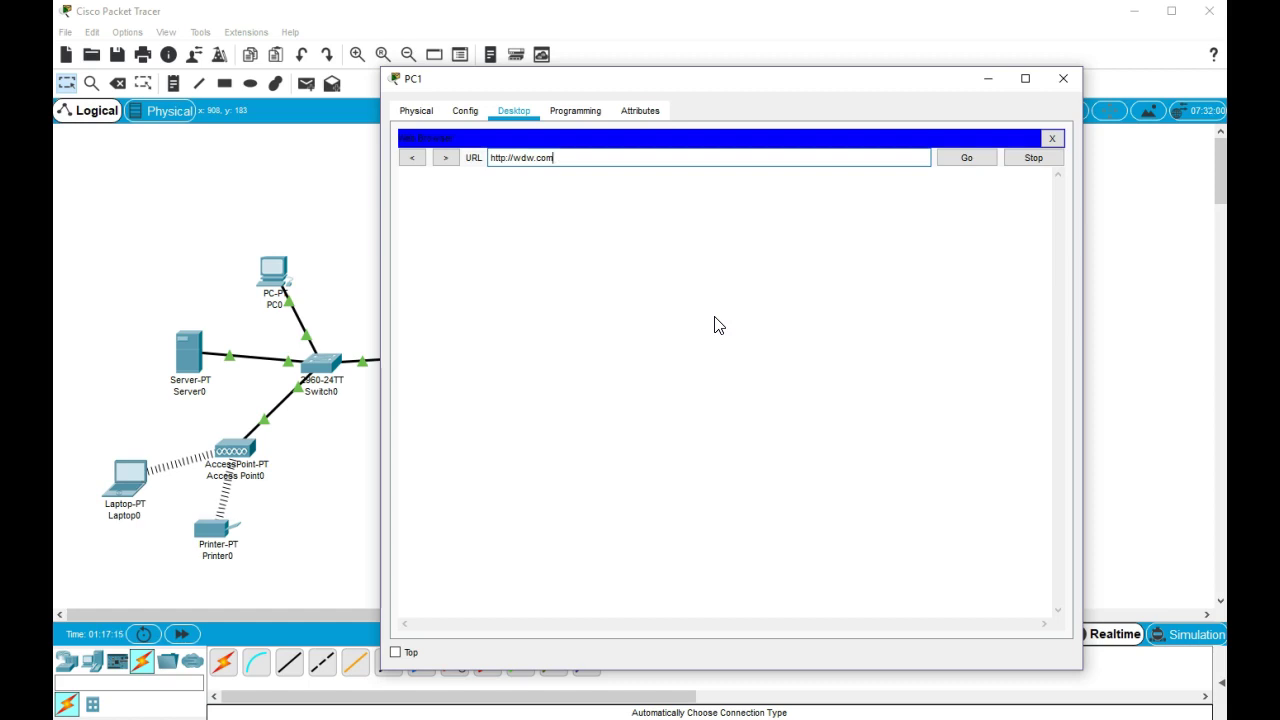
click(962, 160)
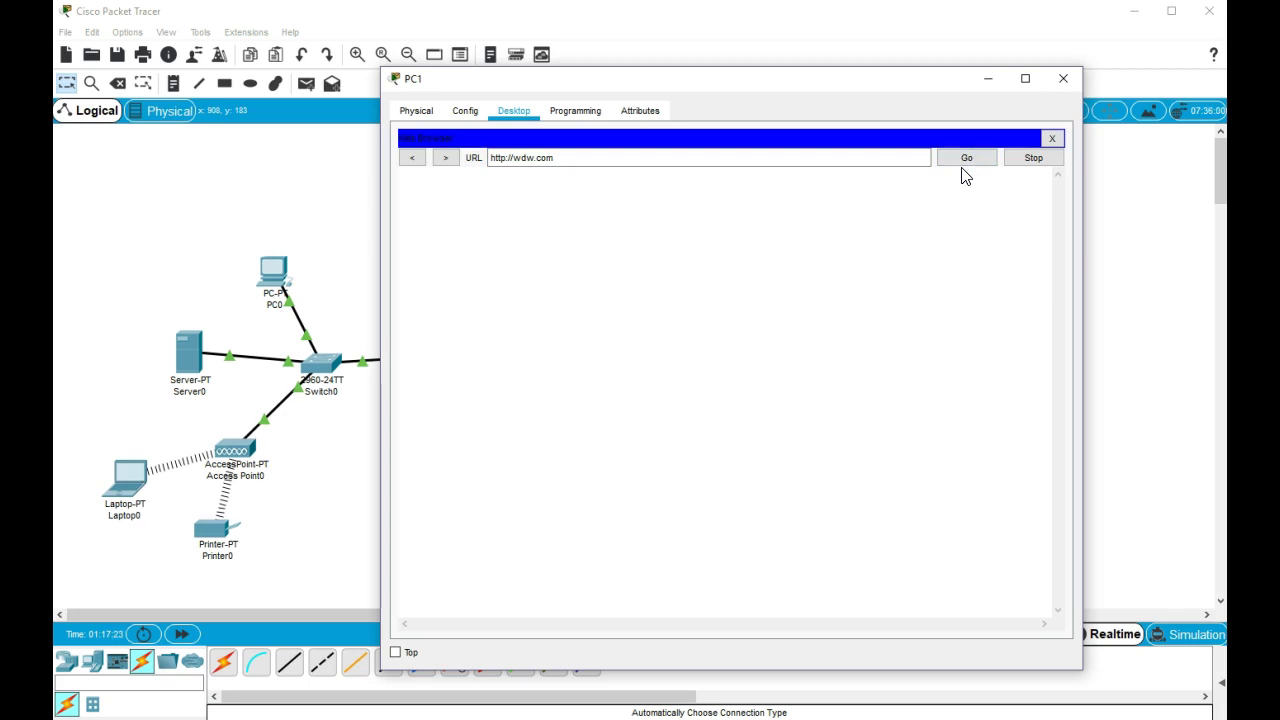
click(967, 158)
click(1062, 79)
Ping the default gateway 192.168.2.1 from PC1's command prompt
click(801, 278)
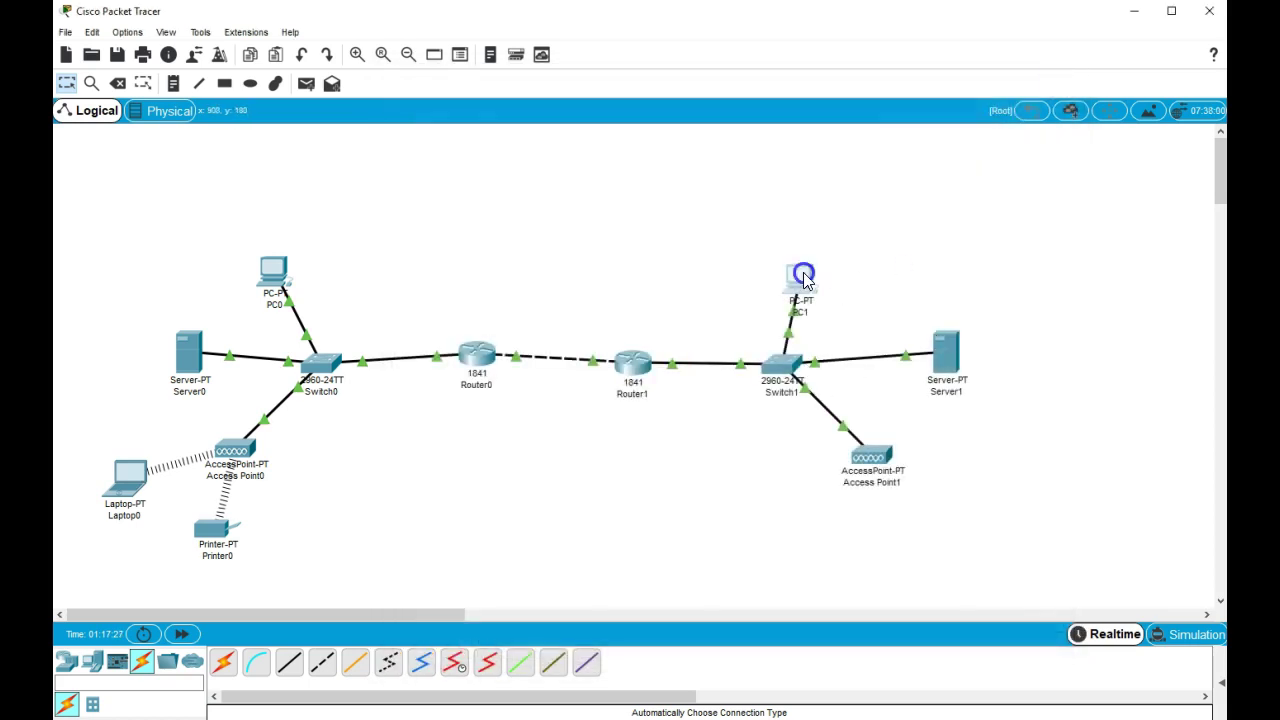
click(870, 178)
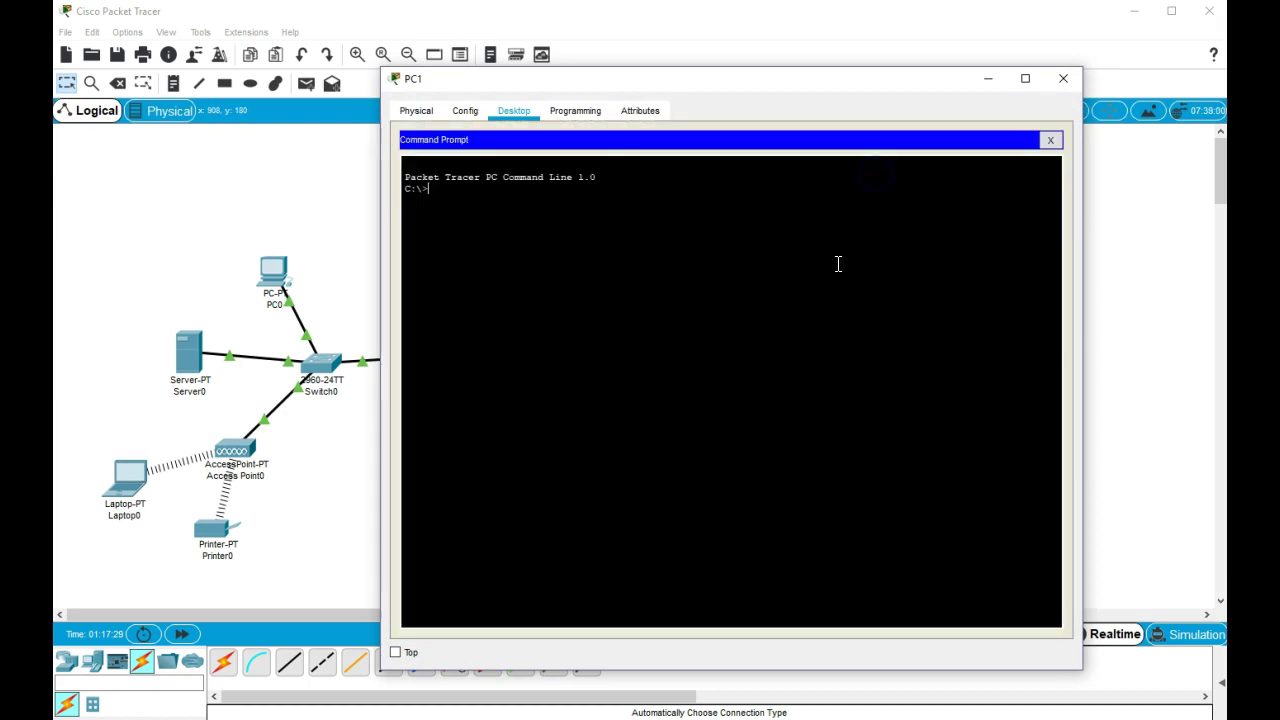
text(ping 192.0)
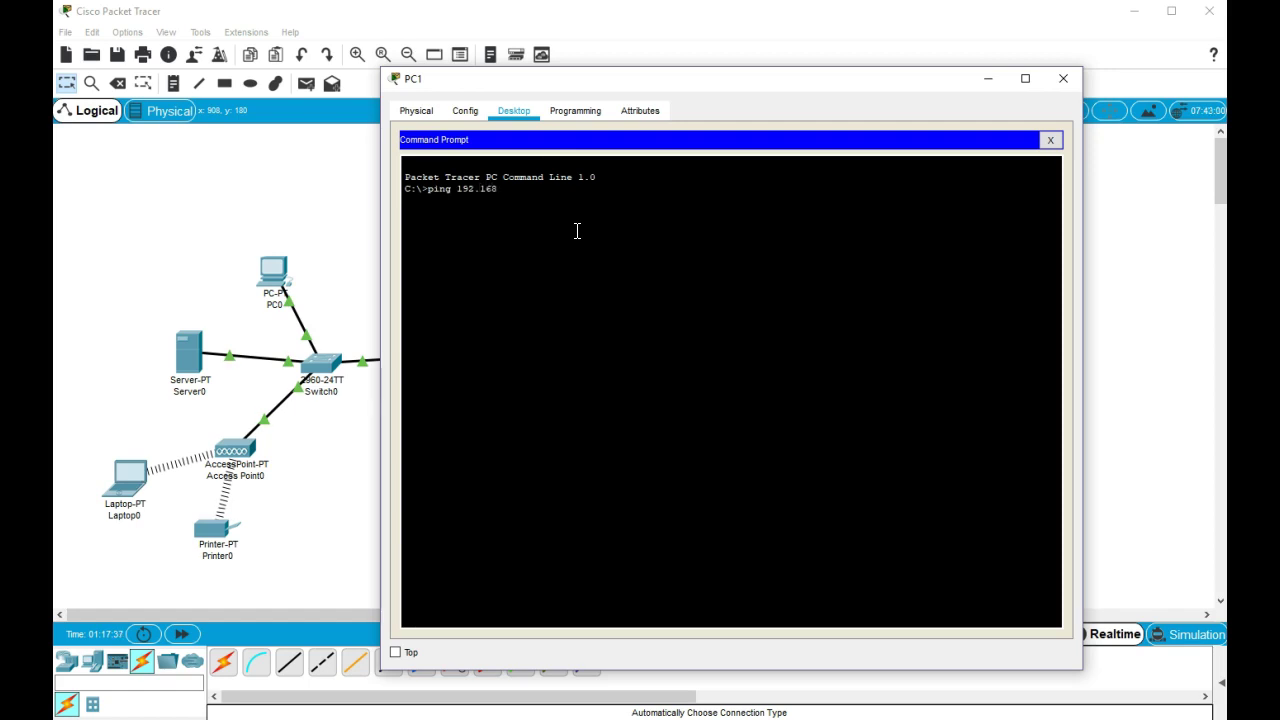
text(68.2.1)
key(Return)
Ping the router link addresses 10.0.0.2 and 10.0.0.1 from PC1's command prompt
drag(680, 88, 800, 388)
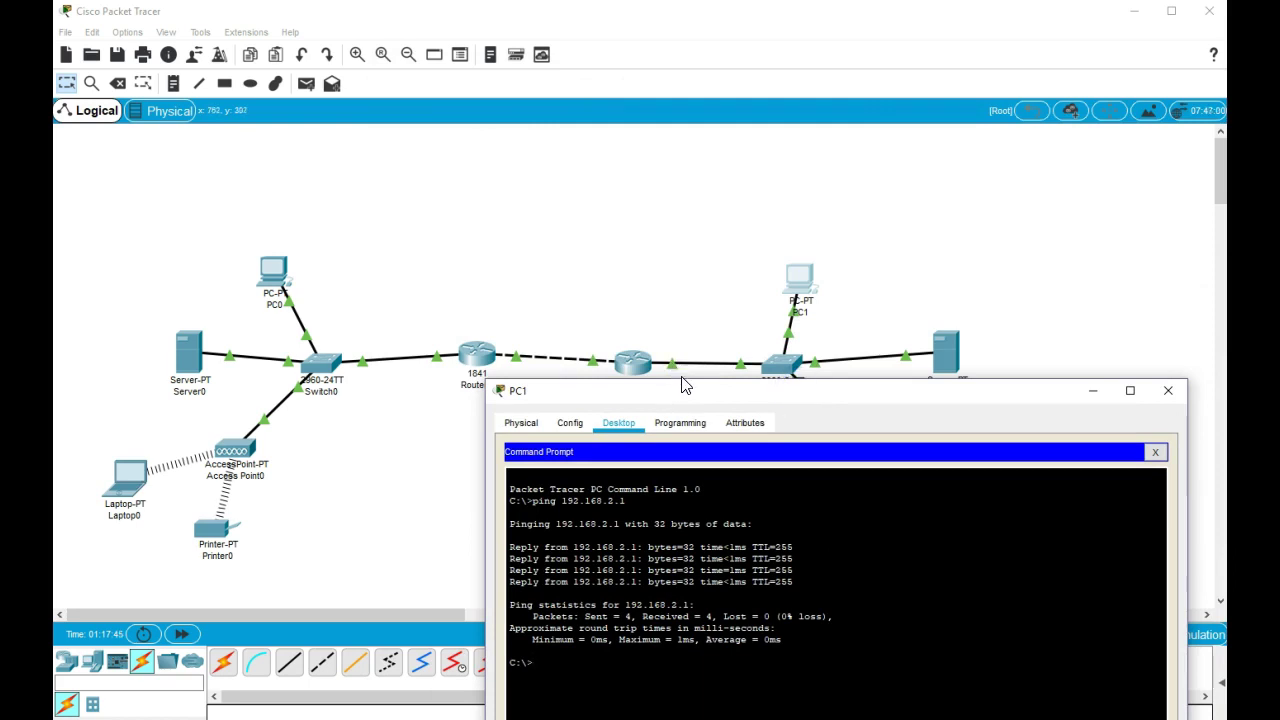
drag(716, 392, 878, 73)
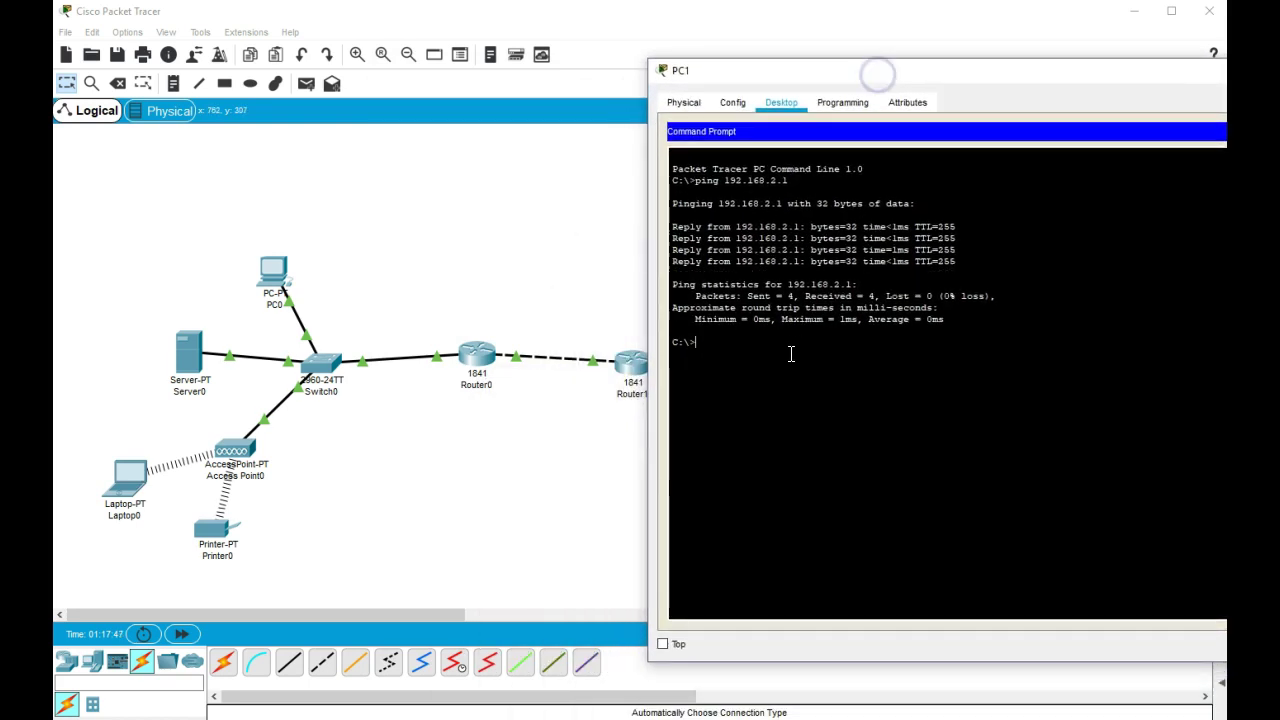
text(g 10.0.0.2)
key(Return)
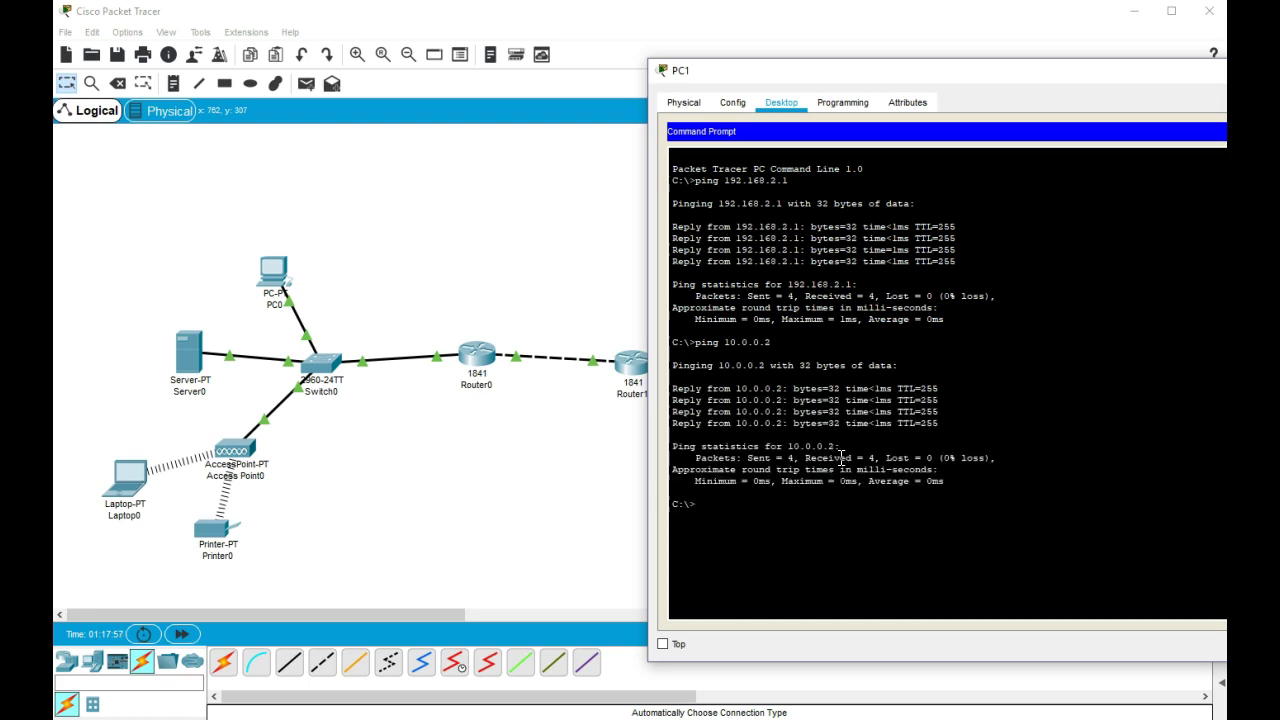
key(Up)
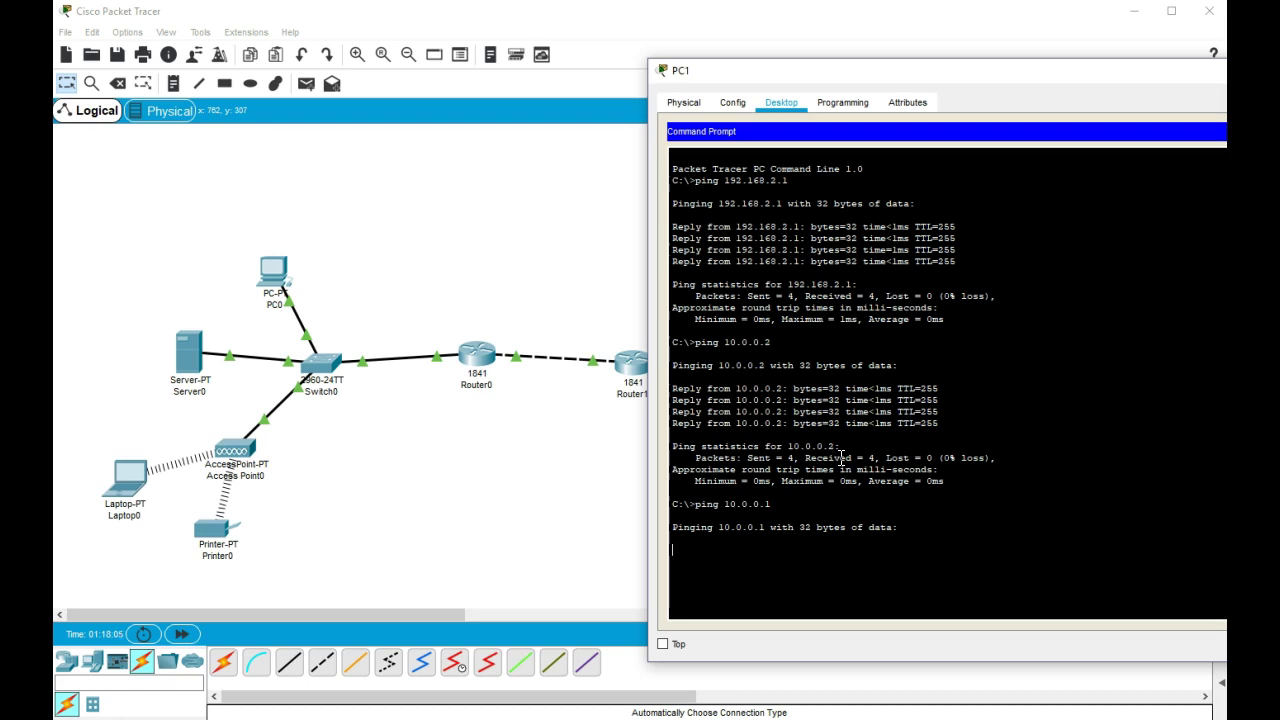
Add the networks 10.0.0.0 and 192.168.2.0 to Router1's RIP routing
click(636, 366)
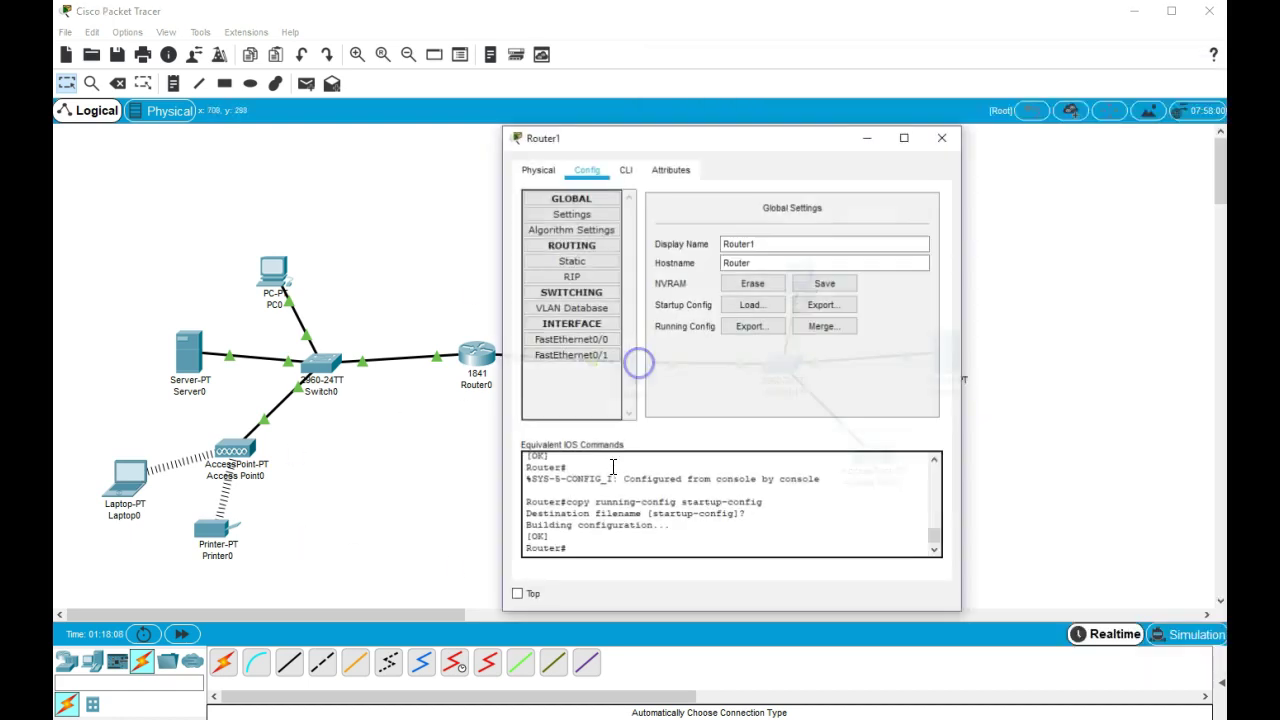
click(573, 284)
click(836, 217)
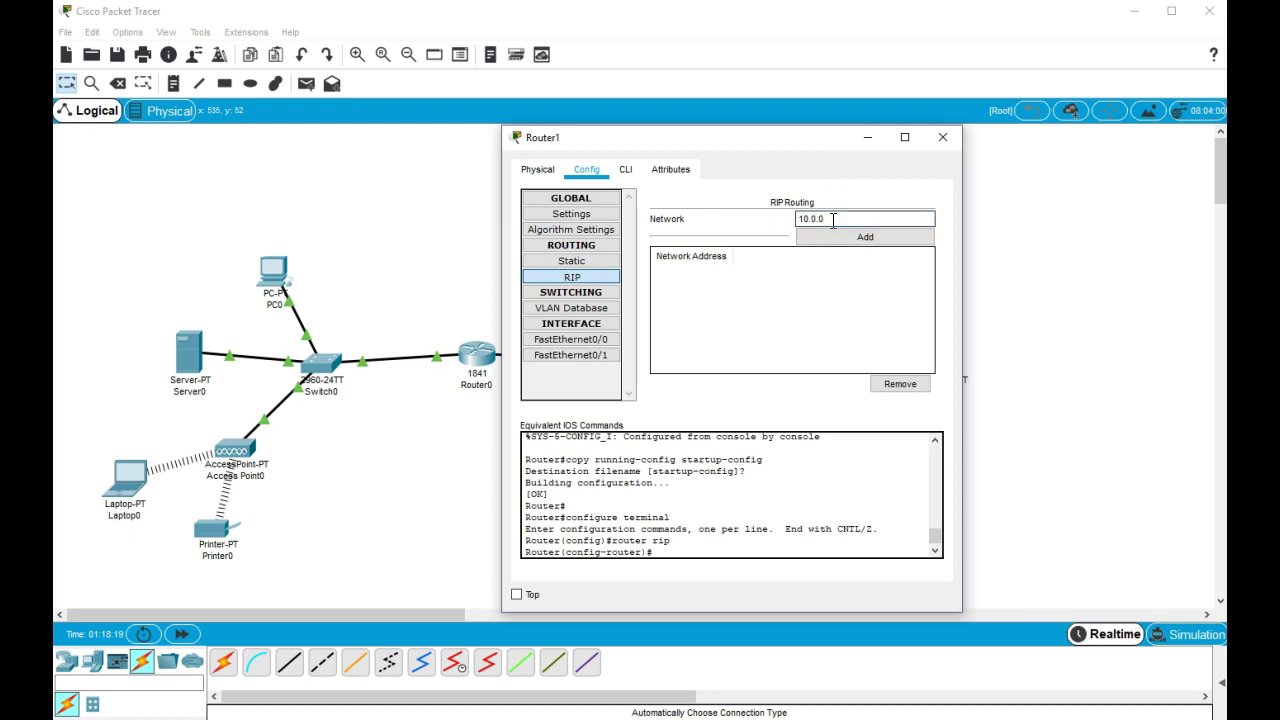
click(857, 237)
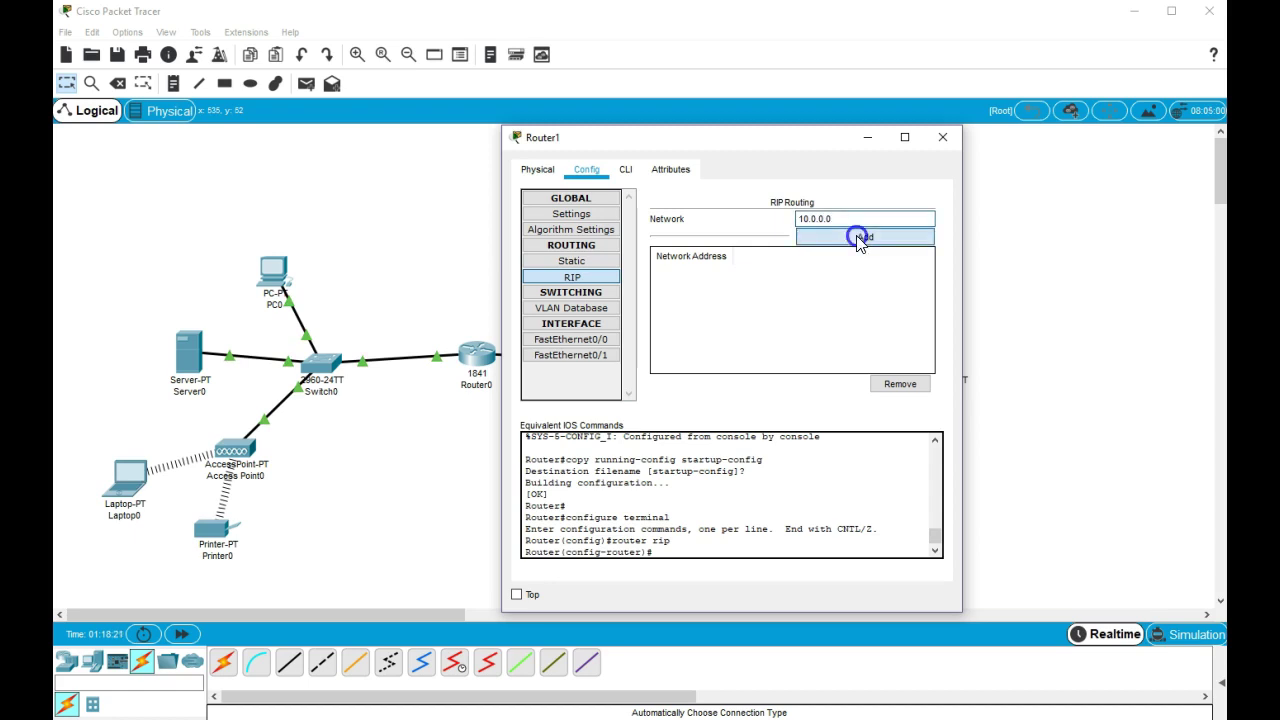
click(820, 216)
text(192)
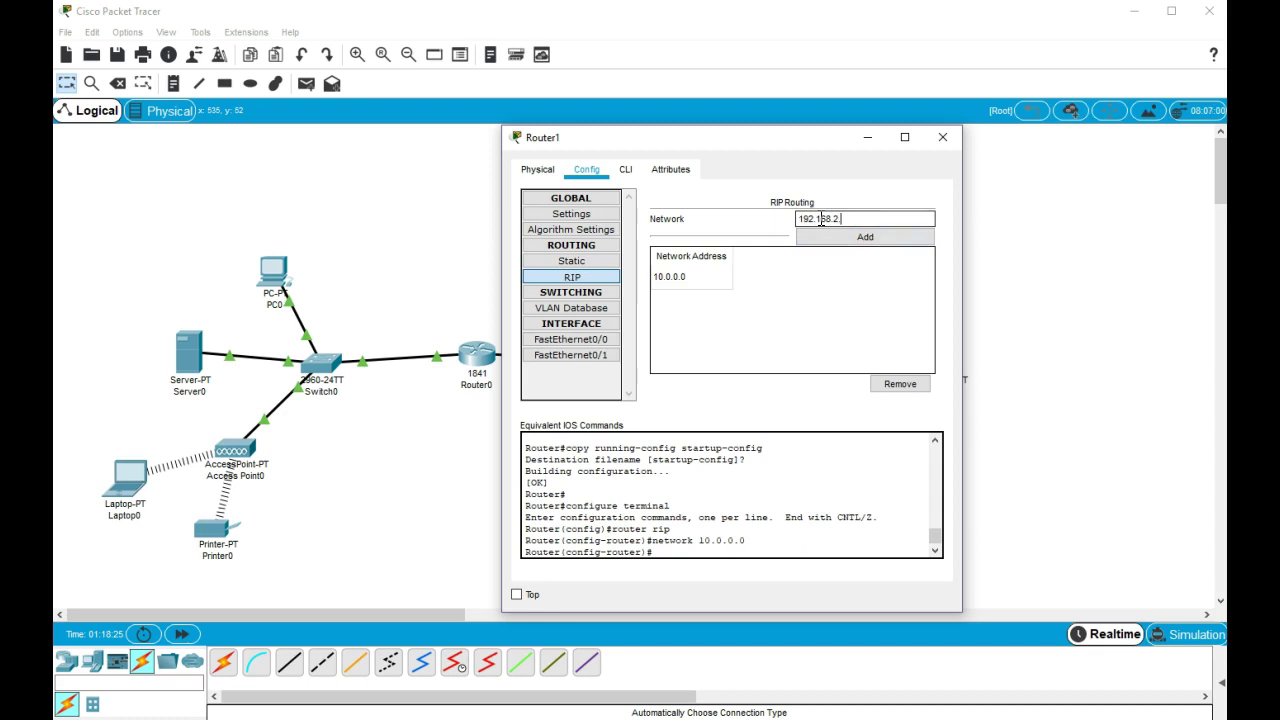
click(831, 236)
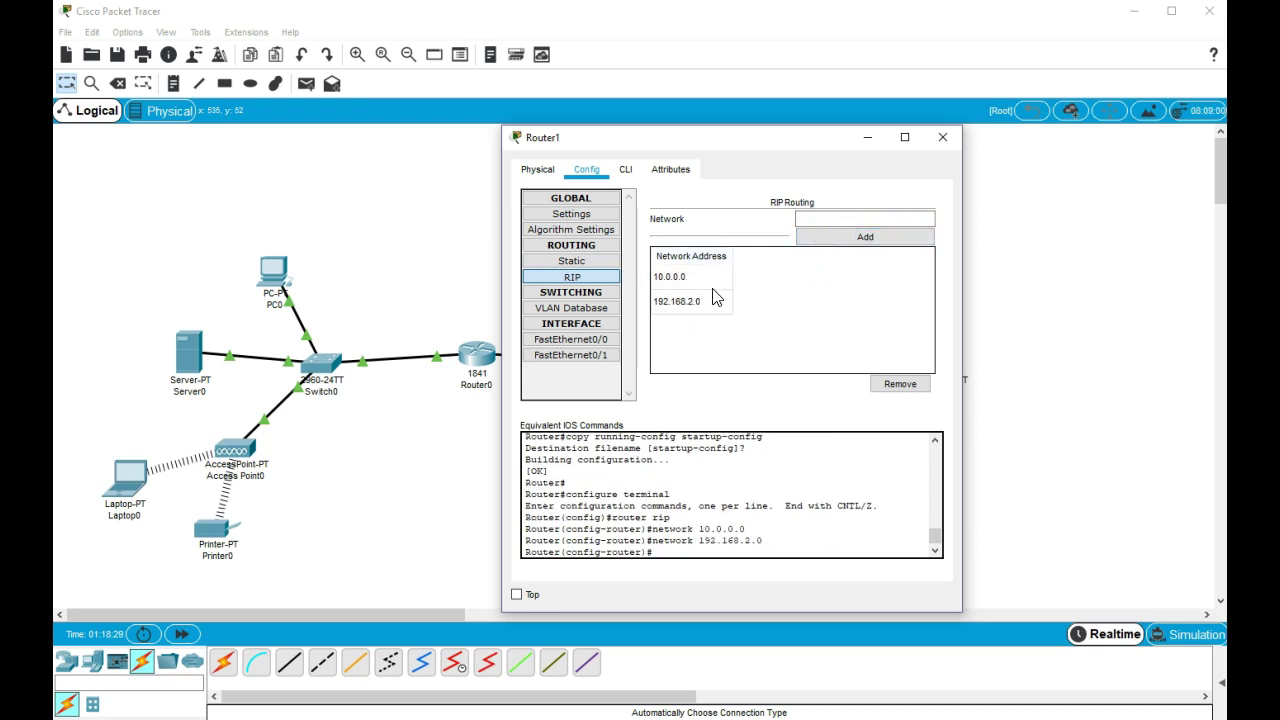
Save Router1's running configuration to NVRAM and close its window
click(588, 211)
click(845, 283)
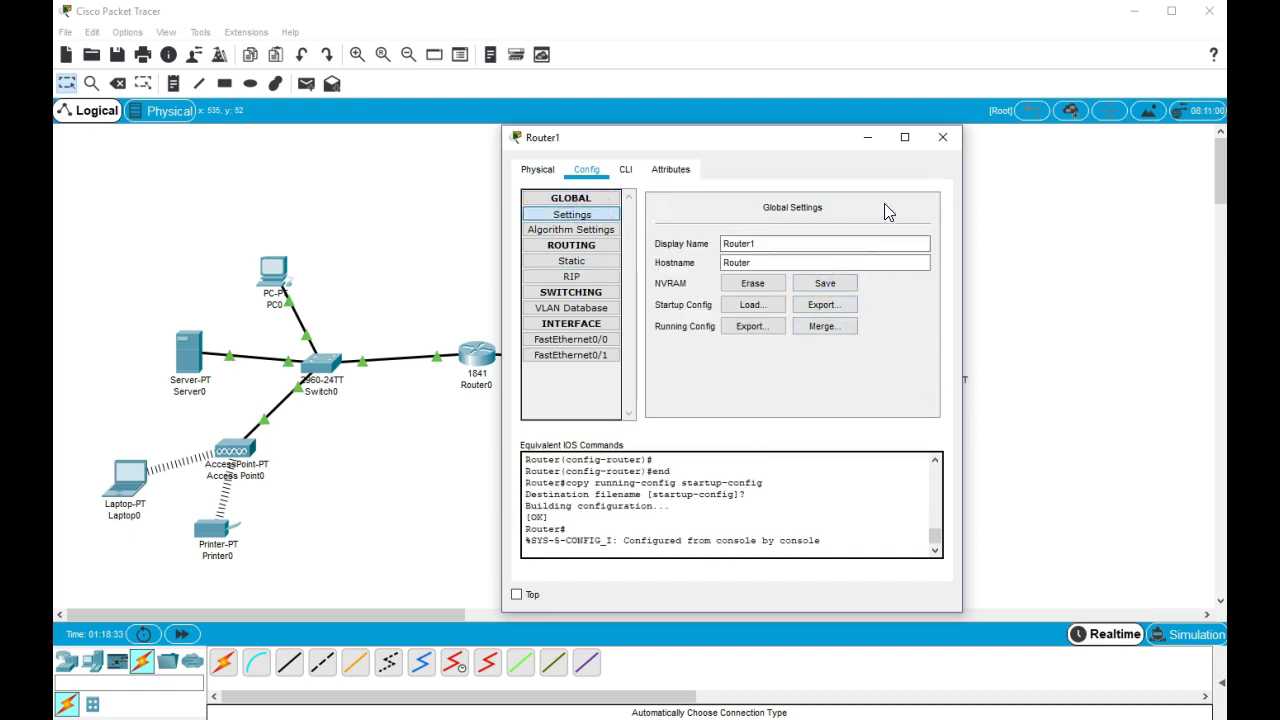
click(943, 138)
Add the networks 192.168.1.0 and 10.0.0.0 to Router0's RIP routing
click(475, 350)
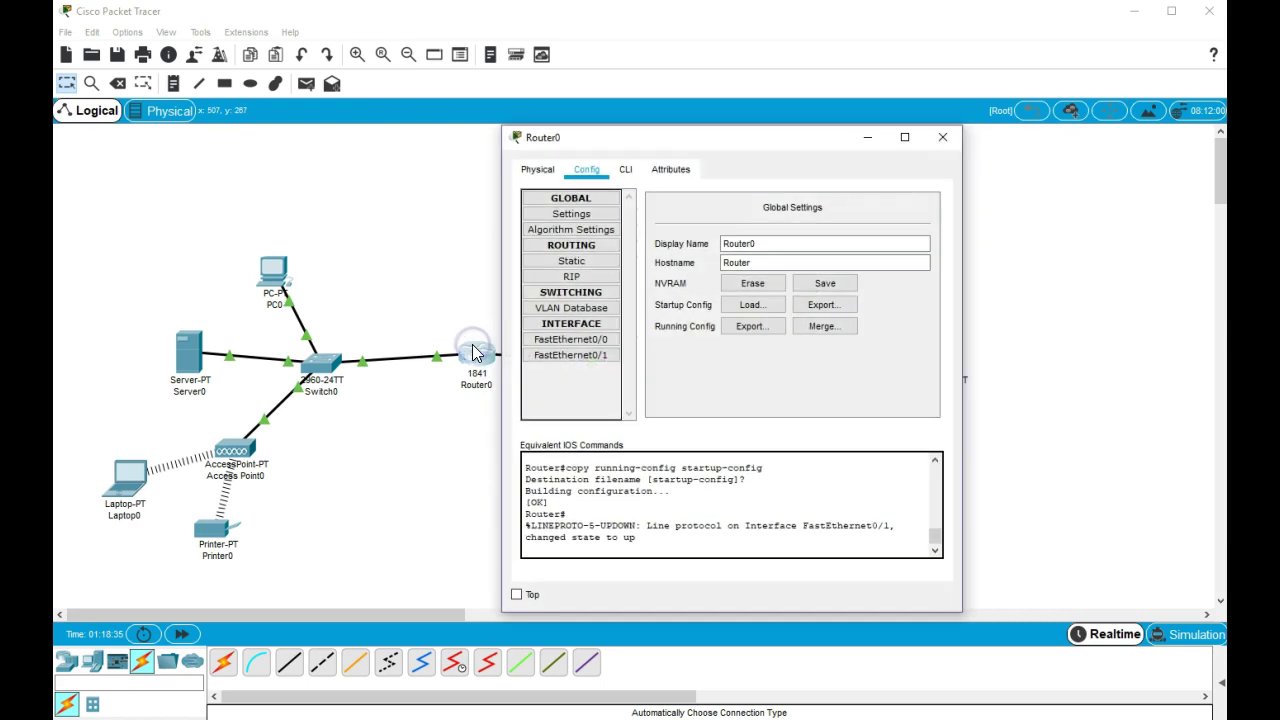
click(570, 279)
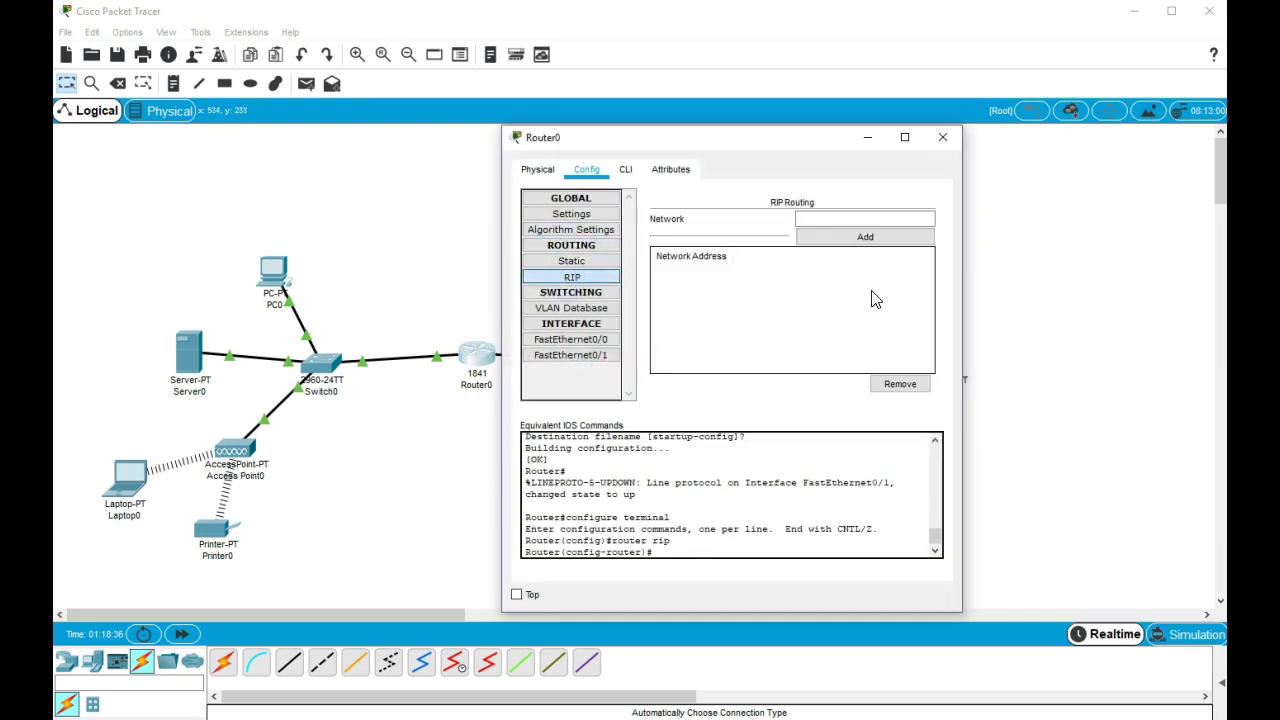
click(848, 212)
text(19)
text(2.168.1.0)
click(843, 236)
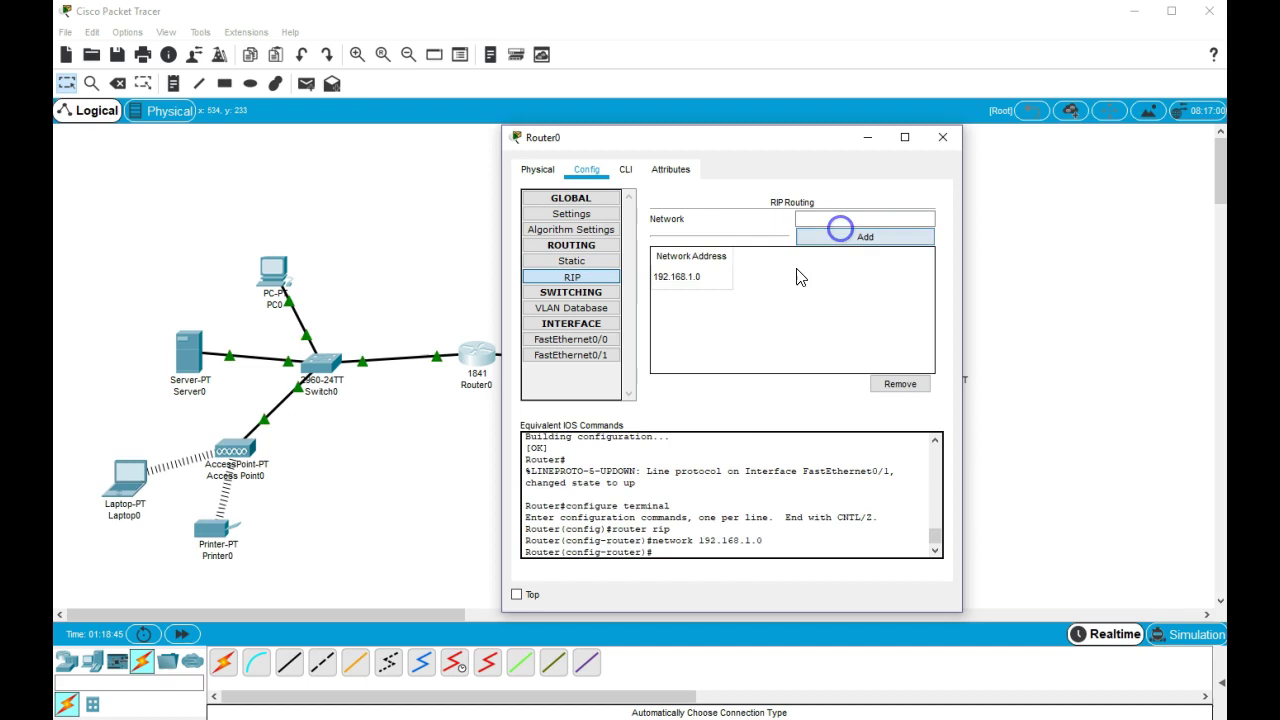
click(817, 216)
text(1)
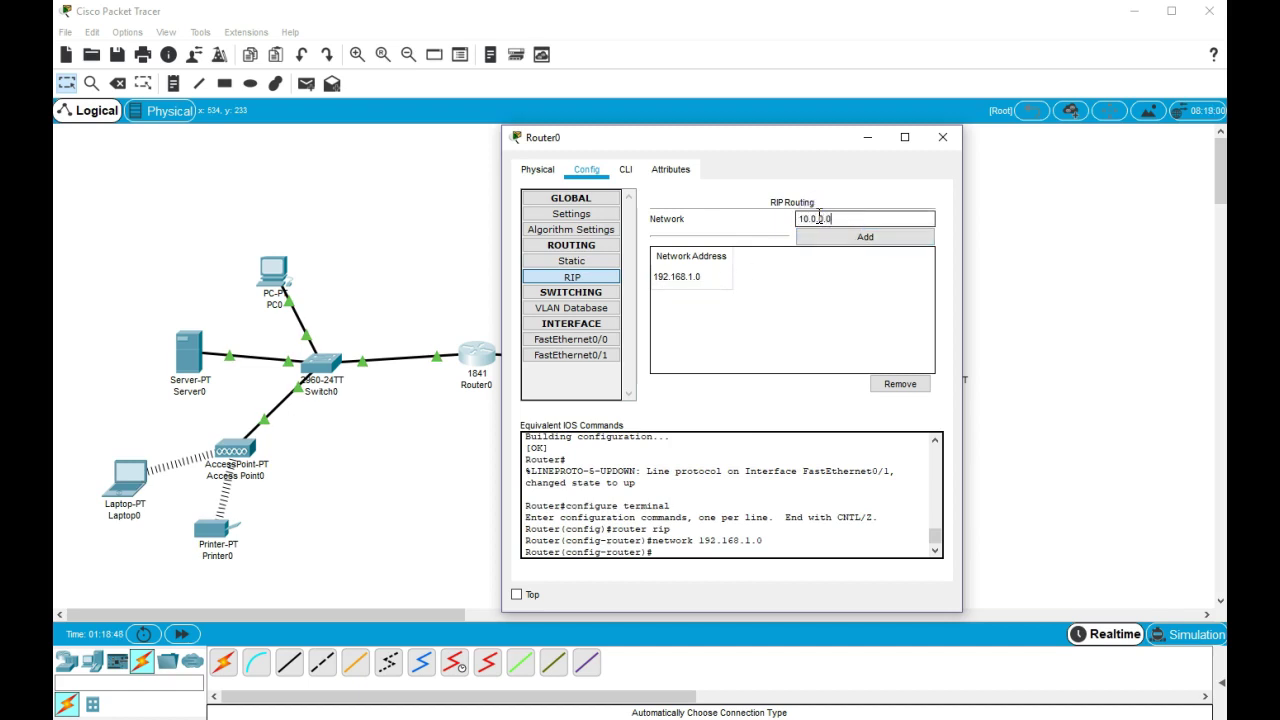
text(0.0.0.0)
click(838, 237)
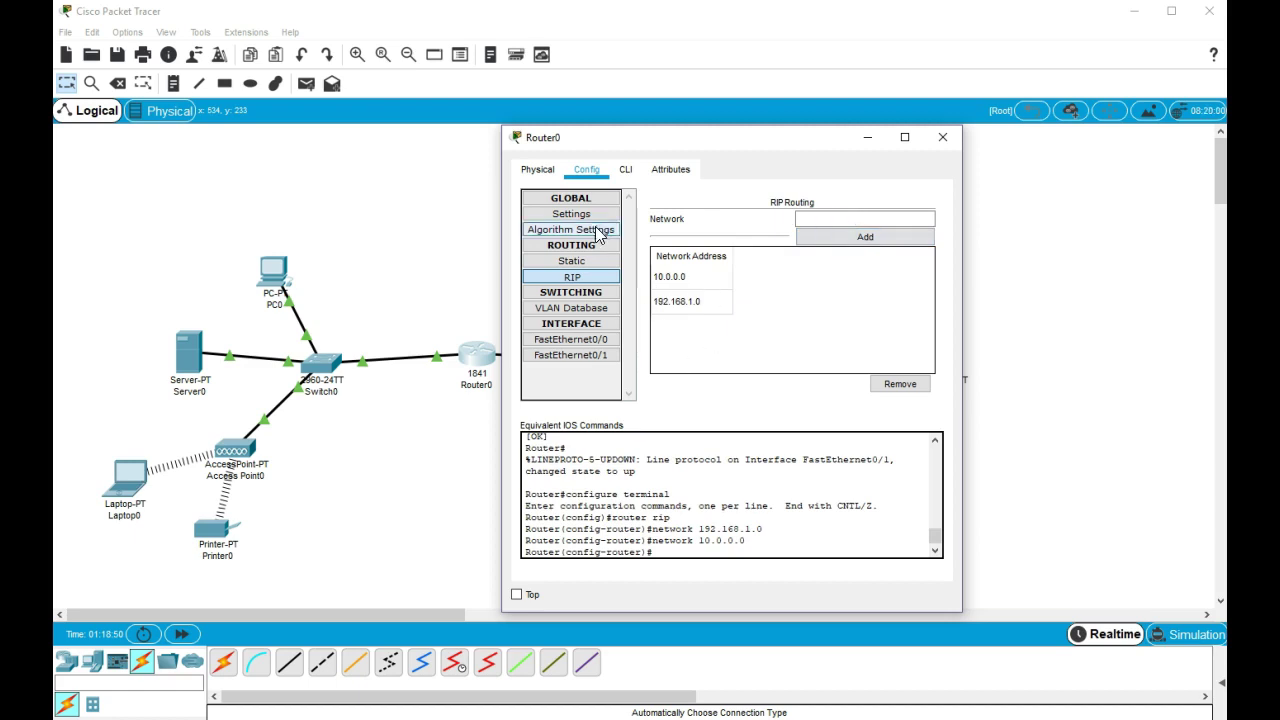
Move Router0's window clear of the router link and save its running configuration to NVRAM
drag(712, 137, 890, 132)
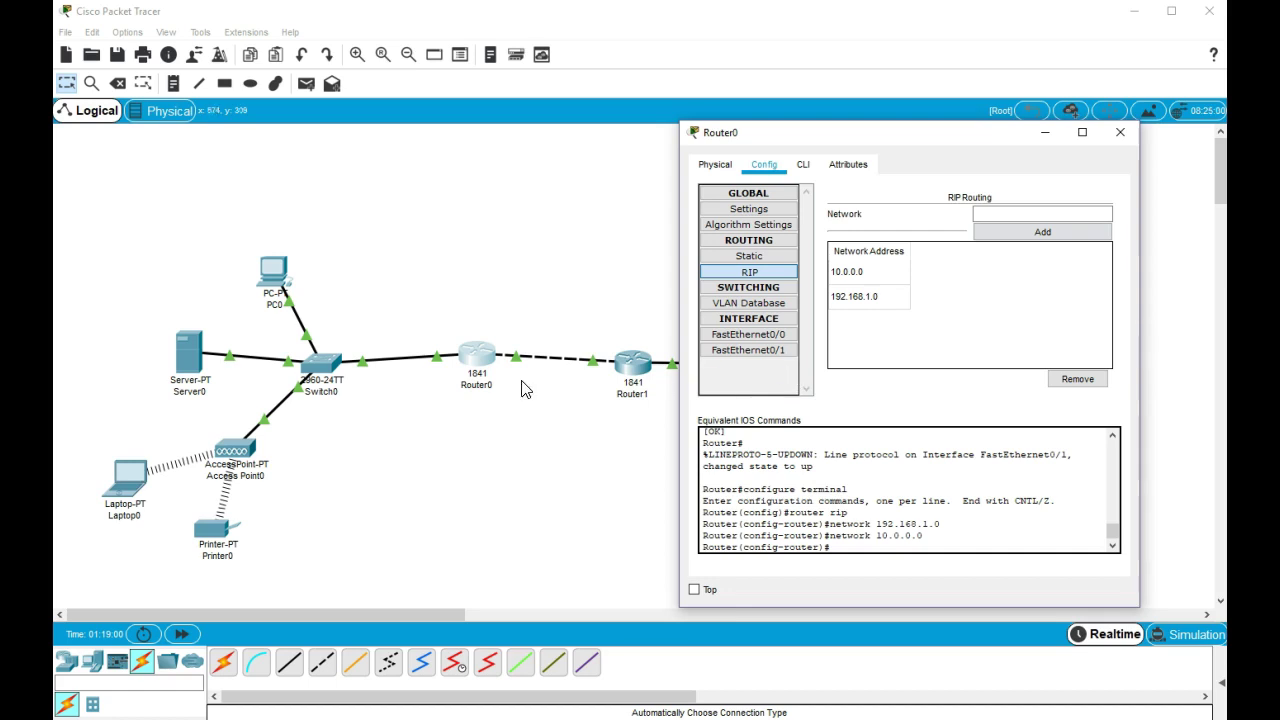
click(746, 208)
click(1024, 278)
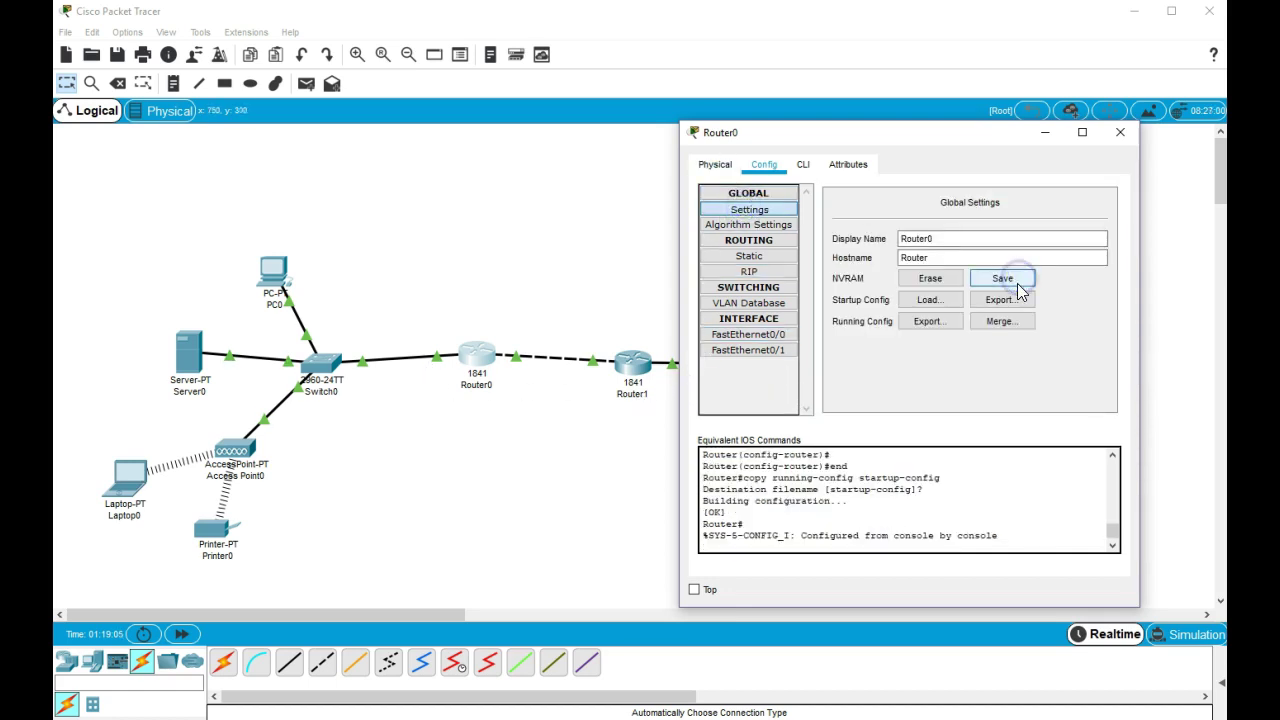
Close Router0's window and repeat the ping to 10.0.0.1 from PC1's command prompt
click(1121, 134)
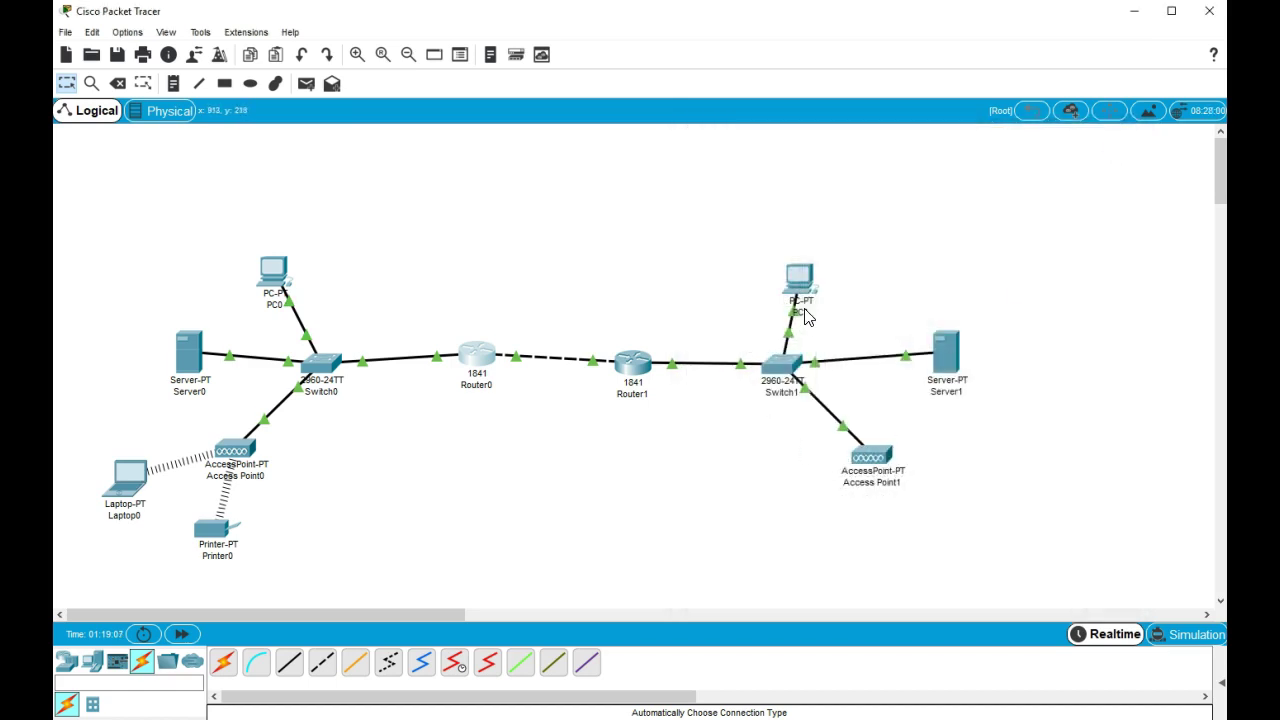
click(802, 278)
key(Up)
key(Return)
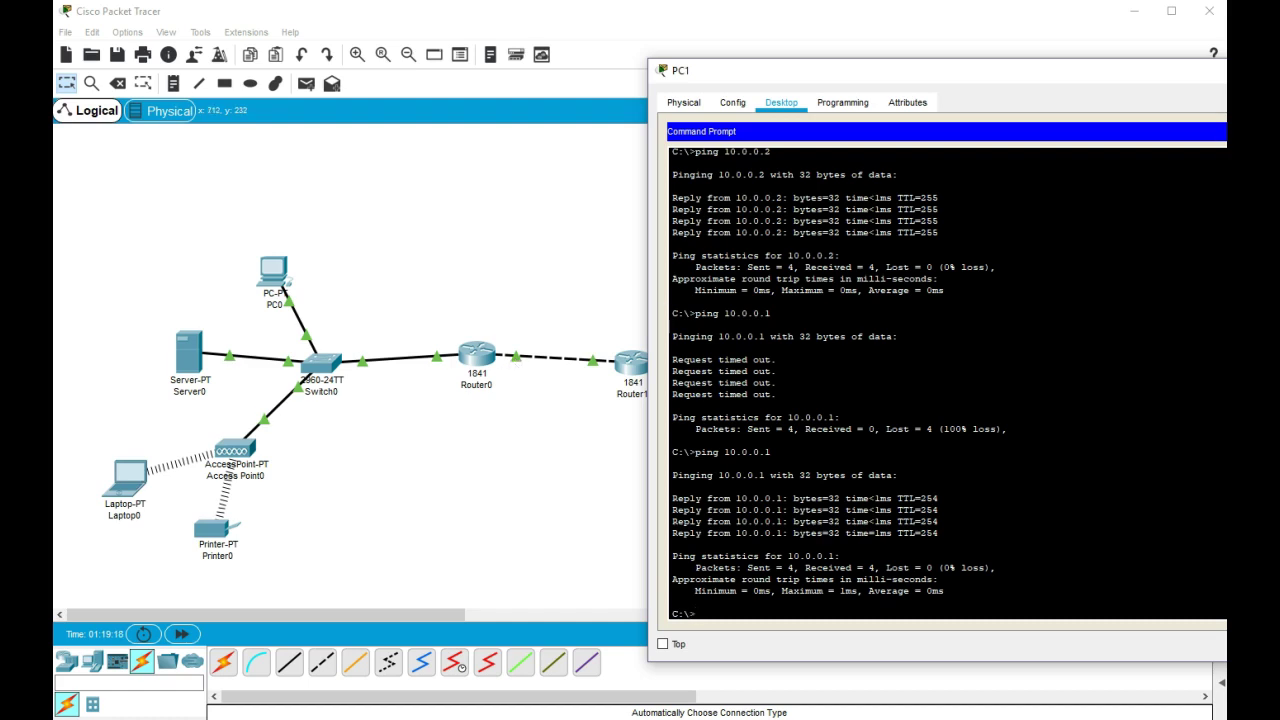
drag(1060, 70, 851, 69)
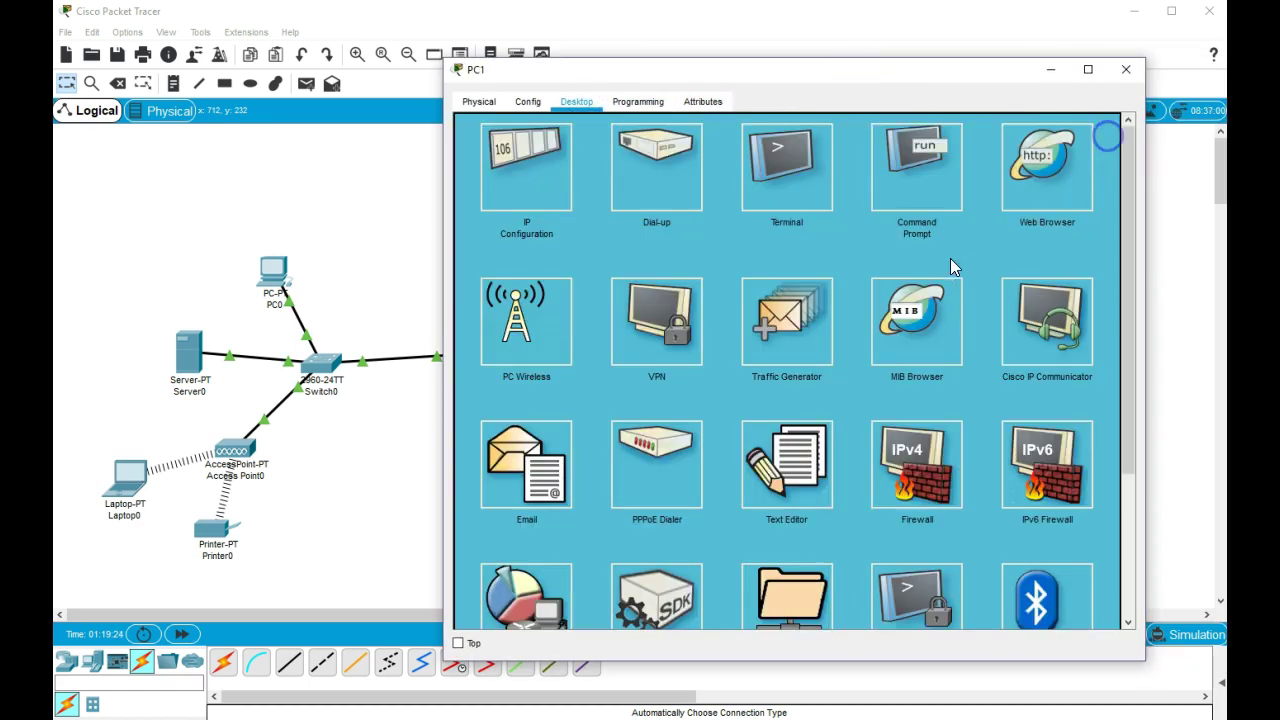
click(1058, 162)
text(wdw.com)
key(Return)
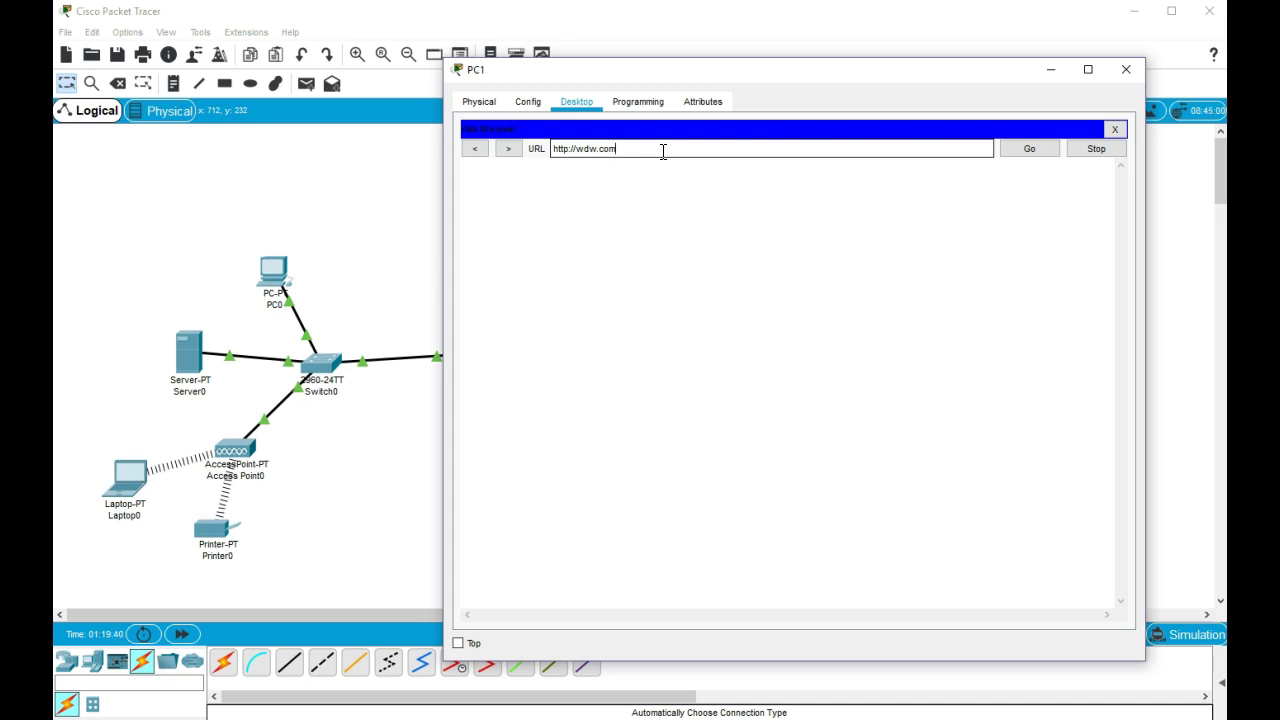
click(1029, 152)
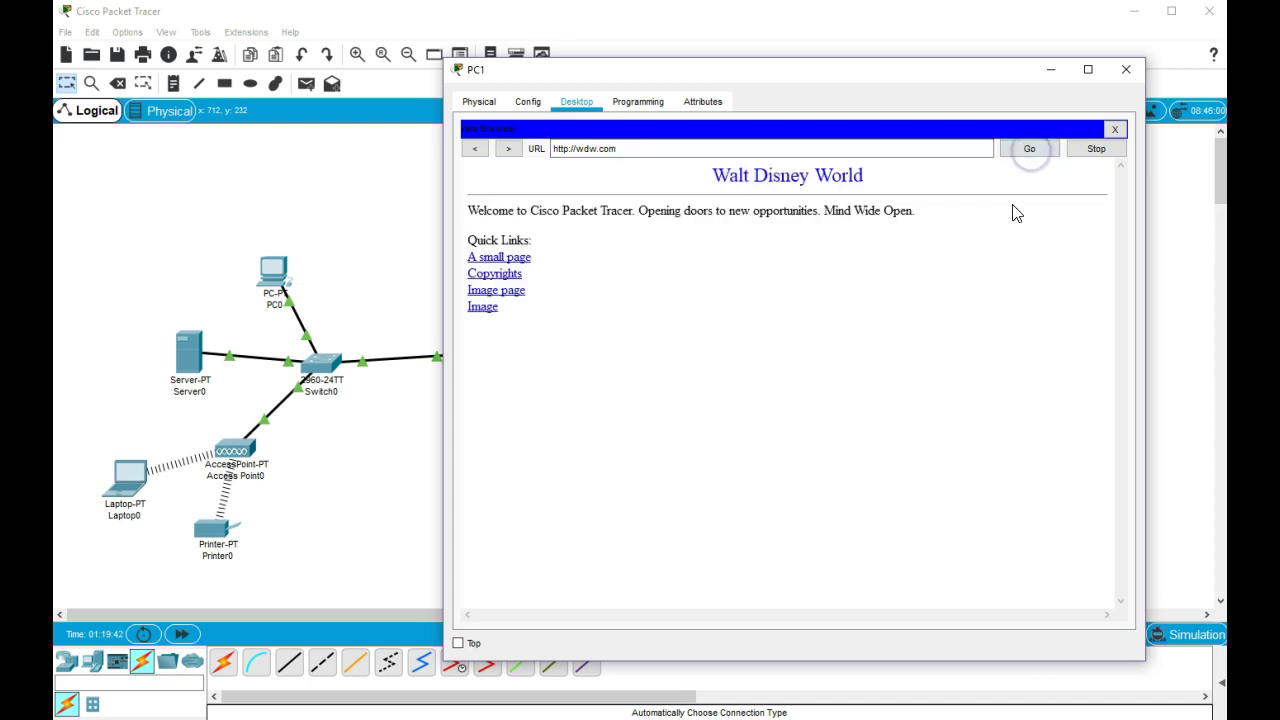
click(1040, 151)
click(1126, 69)
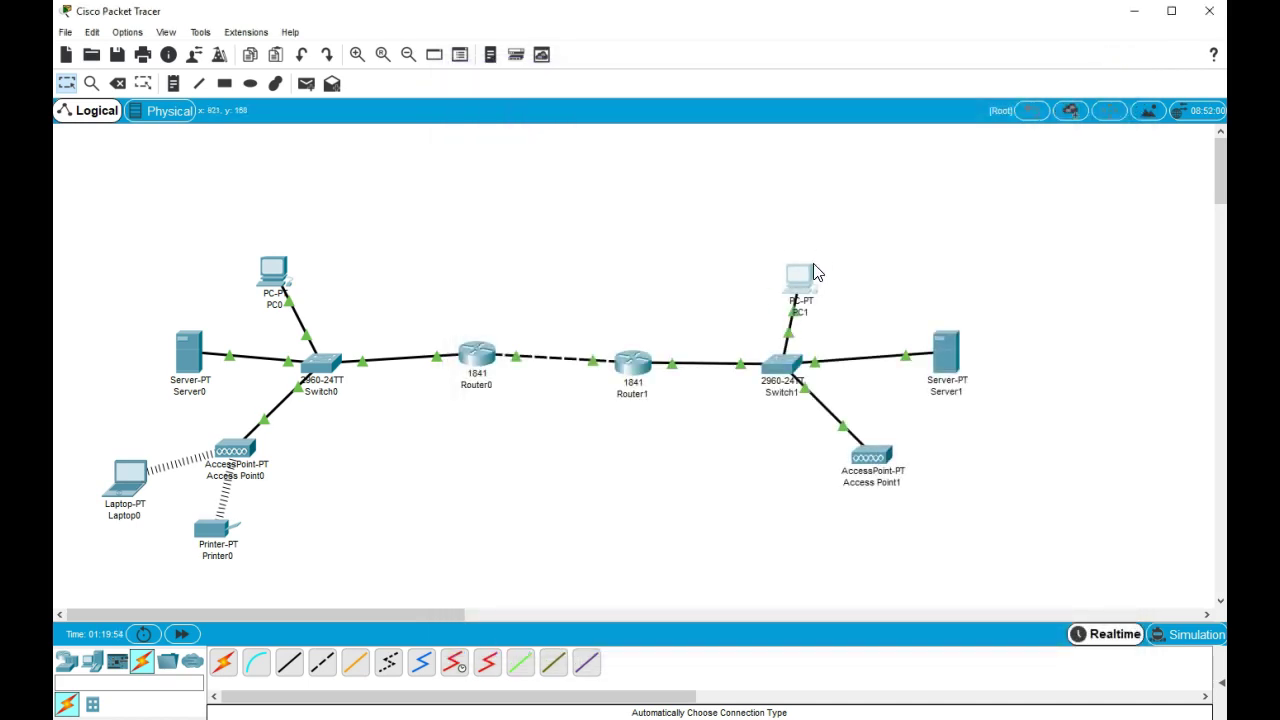